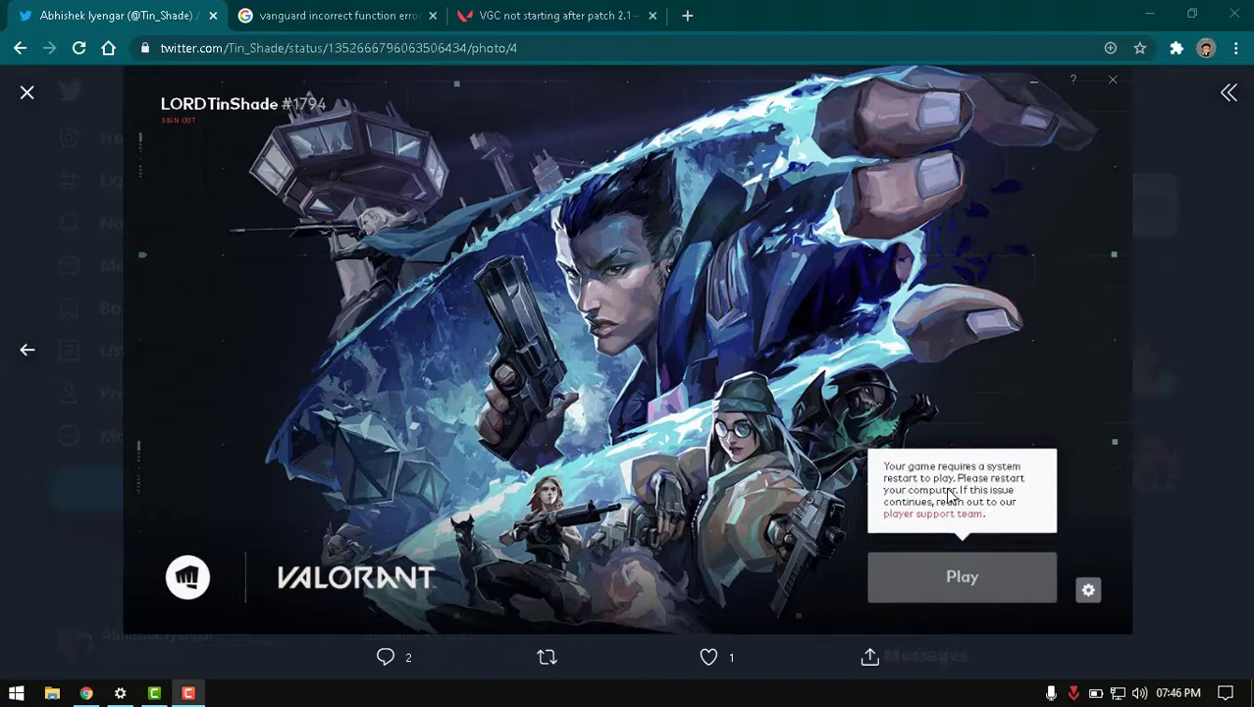
click(444, 23)
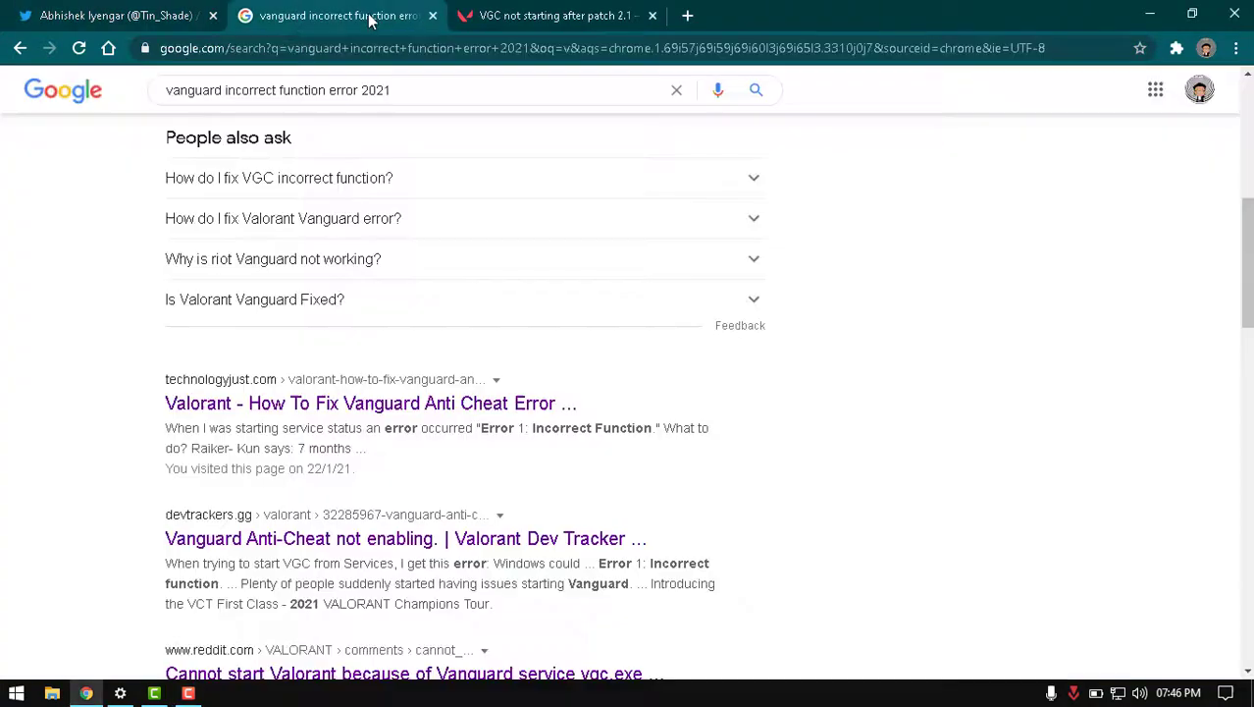
scroll(512, 468, up, 1)
scroll(511, 468, up, 5)
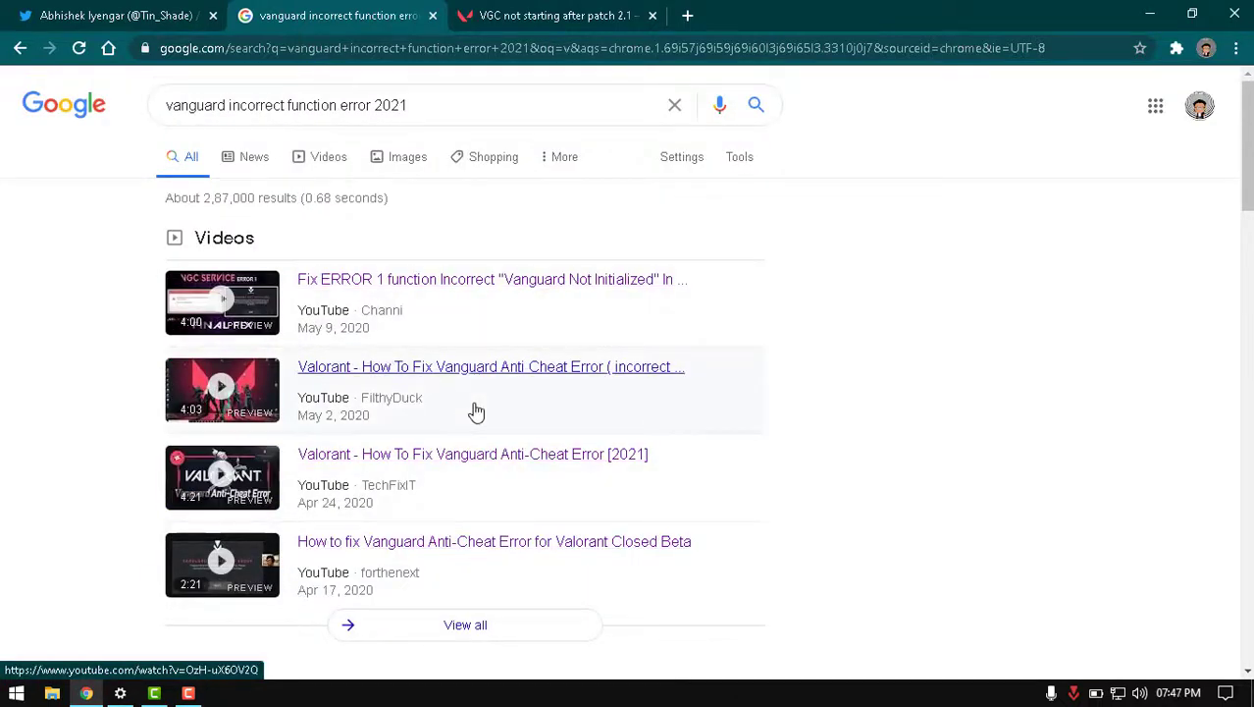
scroll(356, 558, down, 1)
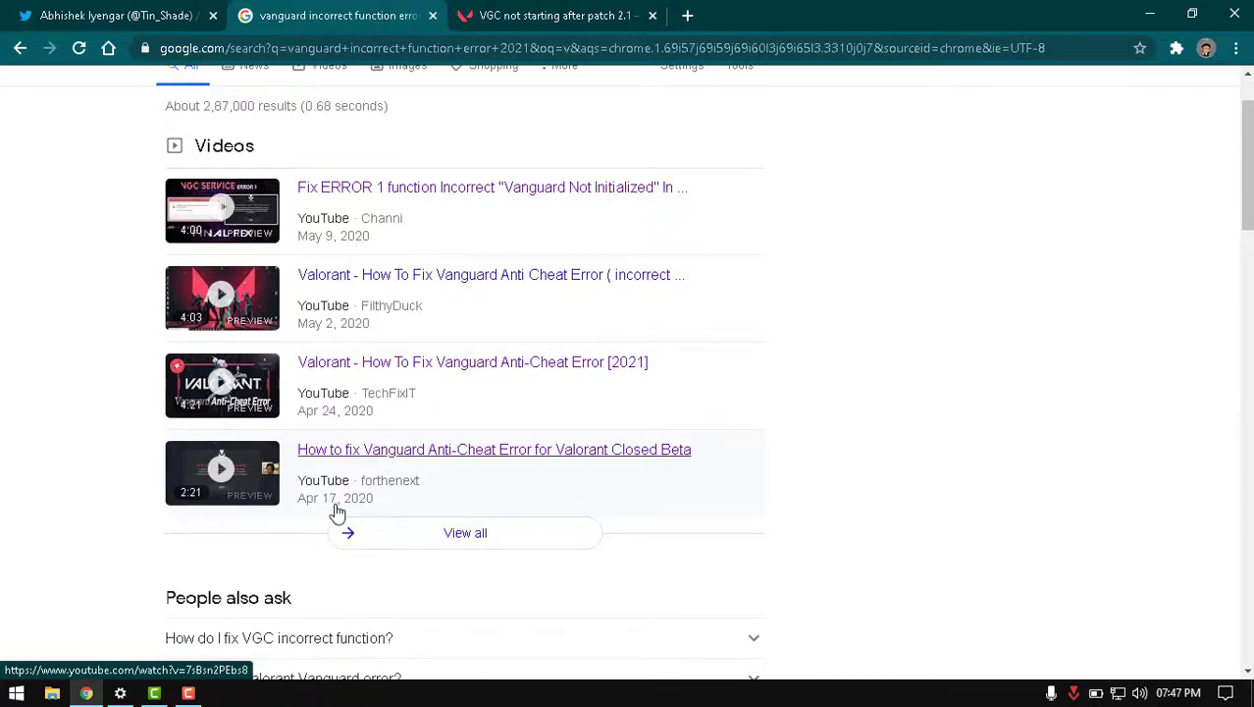
scroll(447, 565, down, 1)
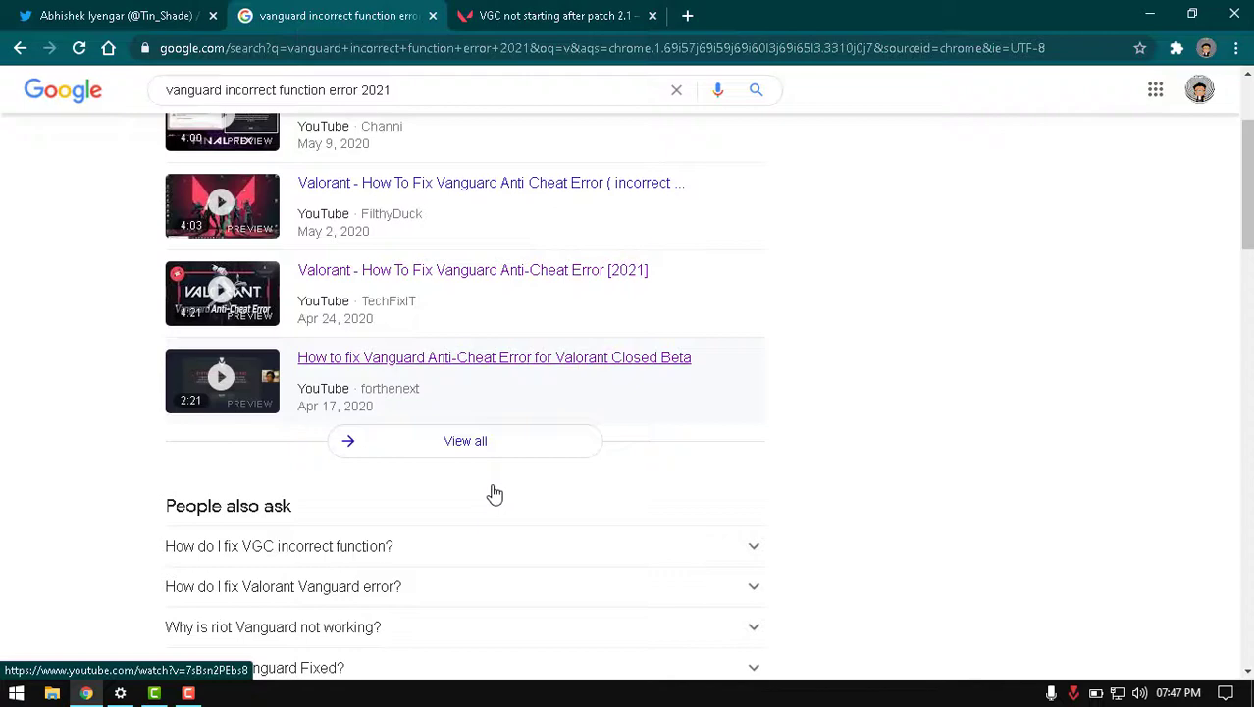
scroll(496, 494, down, 2)
scroll(498, 502, down, 2)
scroll(497, 502, down, 1)
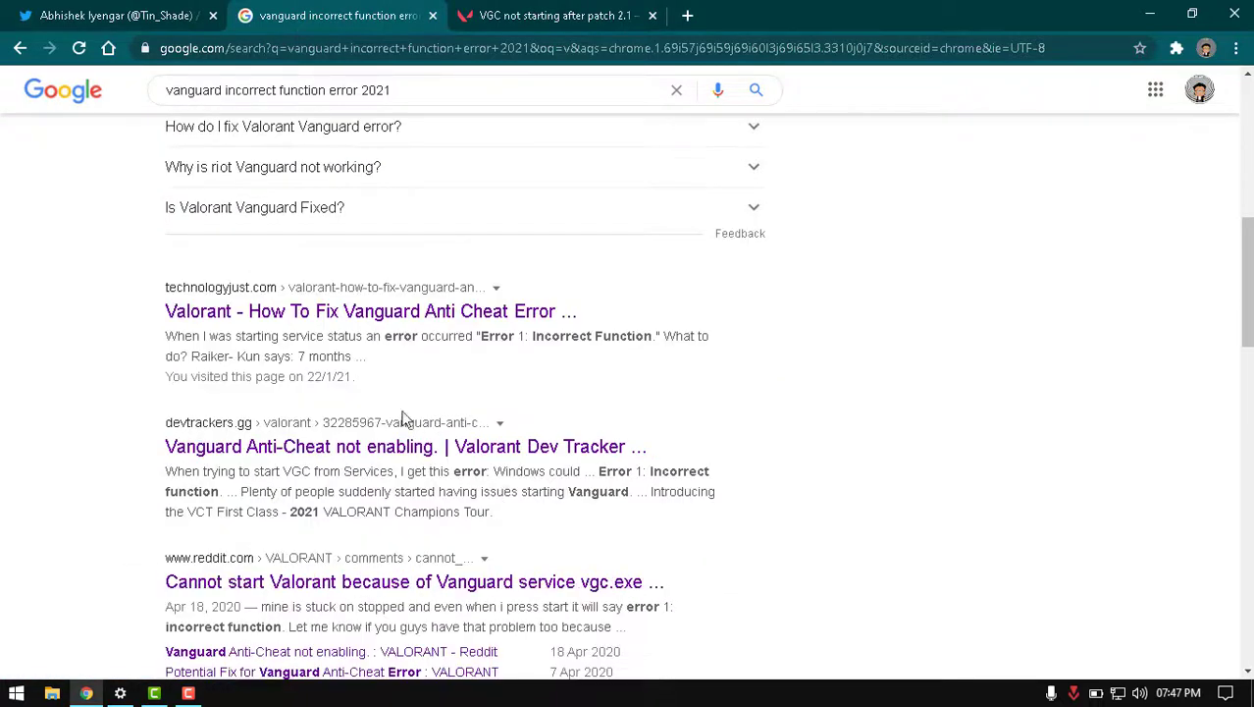
click(135, 14)
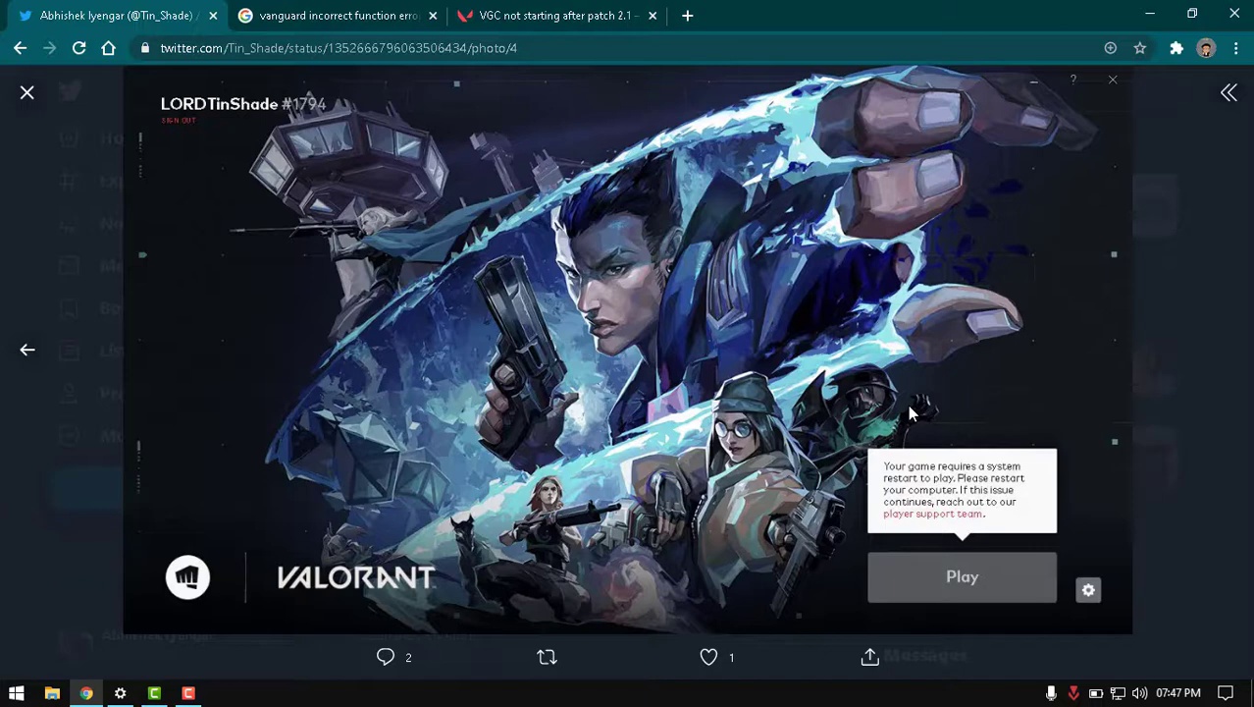
Find the stopped vgc service in Task Manager's Services list and bring up its context menu
key(super+r)
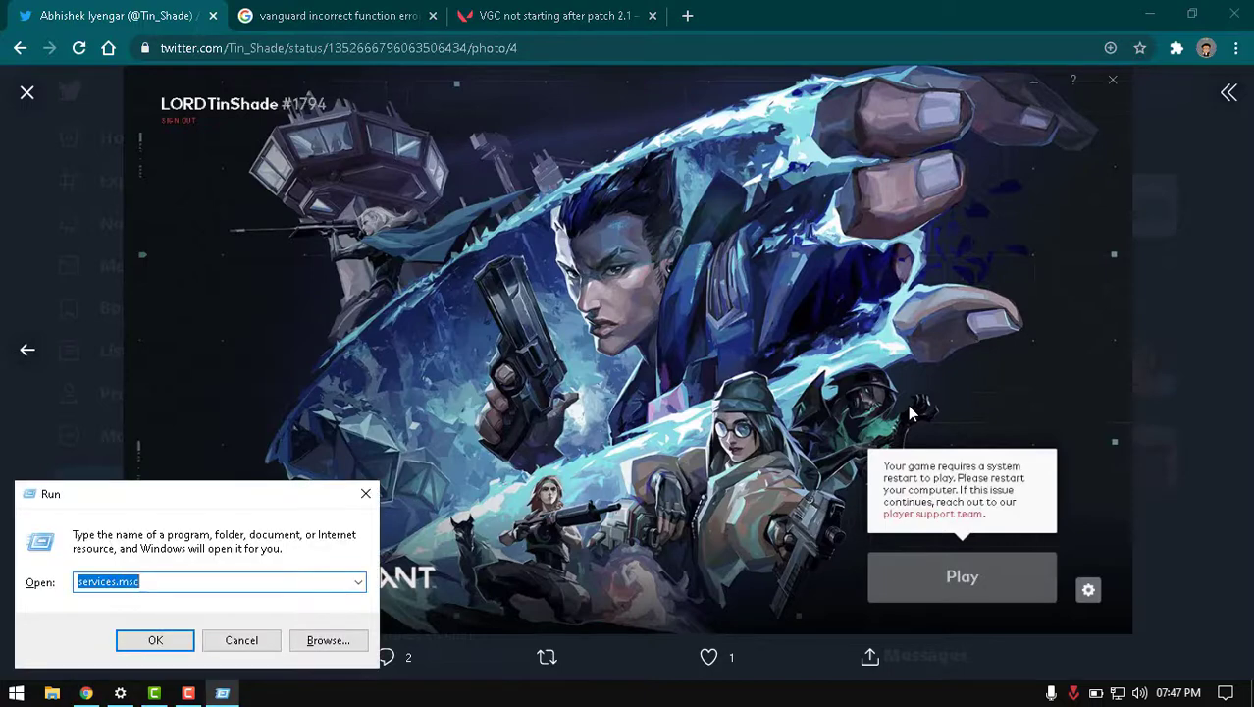
key(Return)
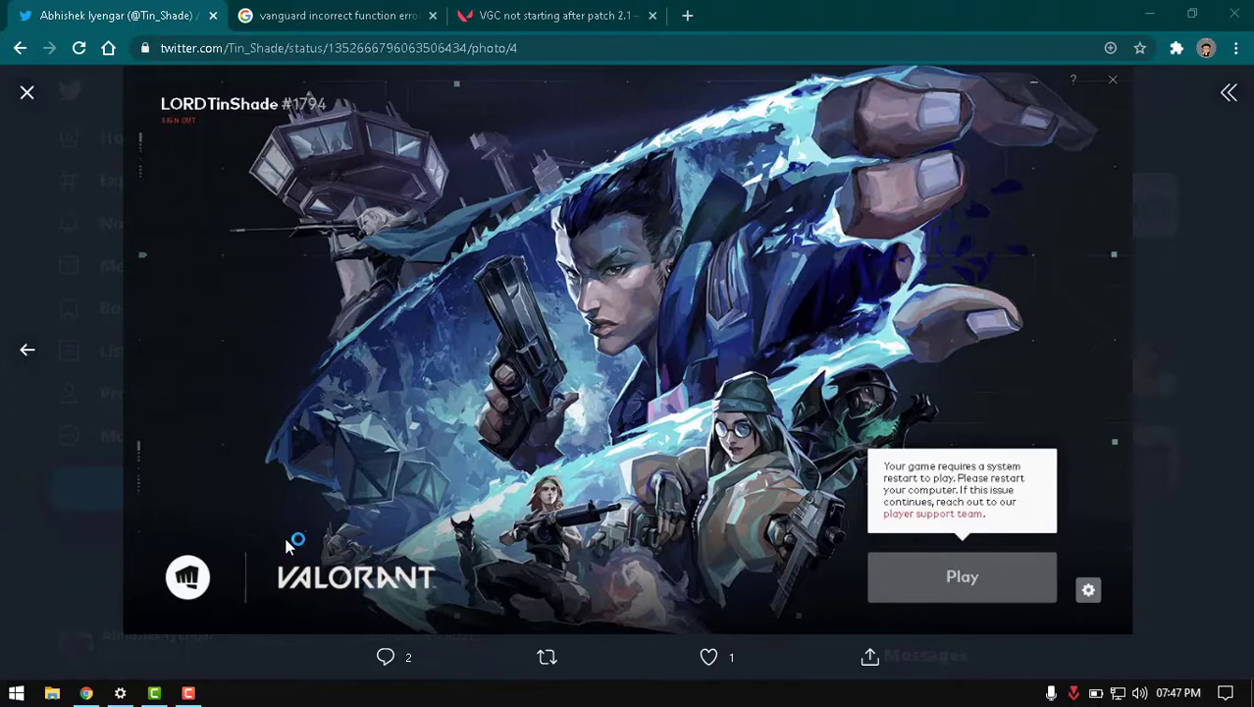
right_click(446, 687)
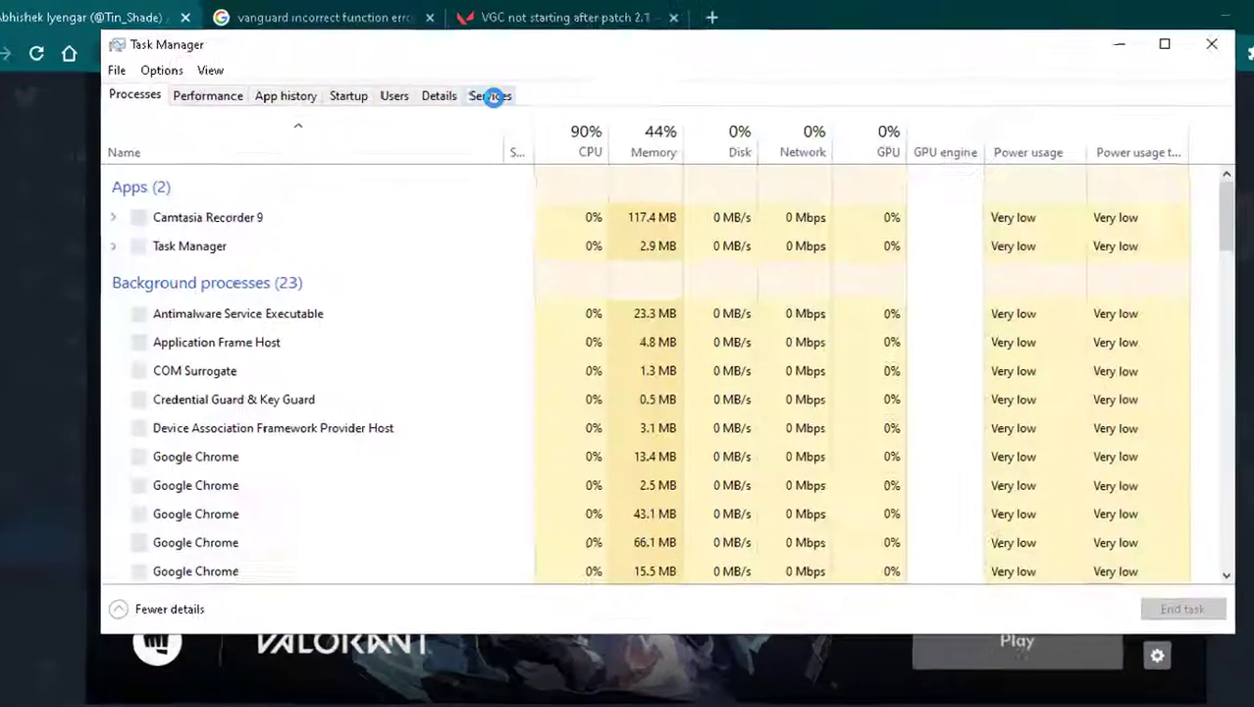
click(493, 95)
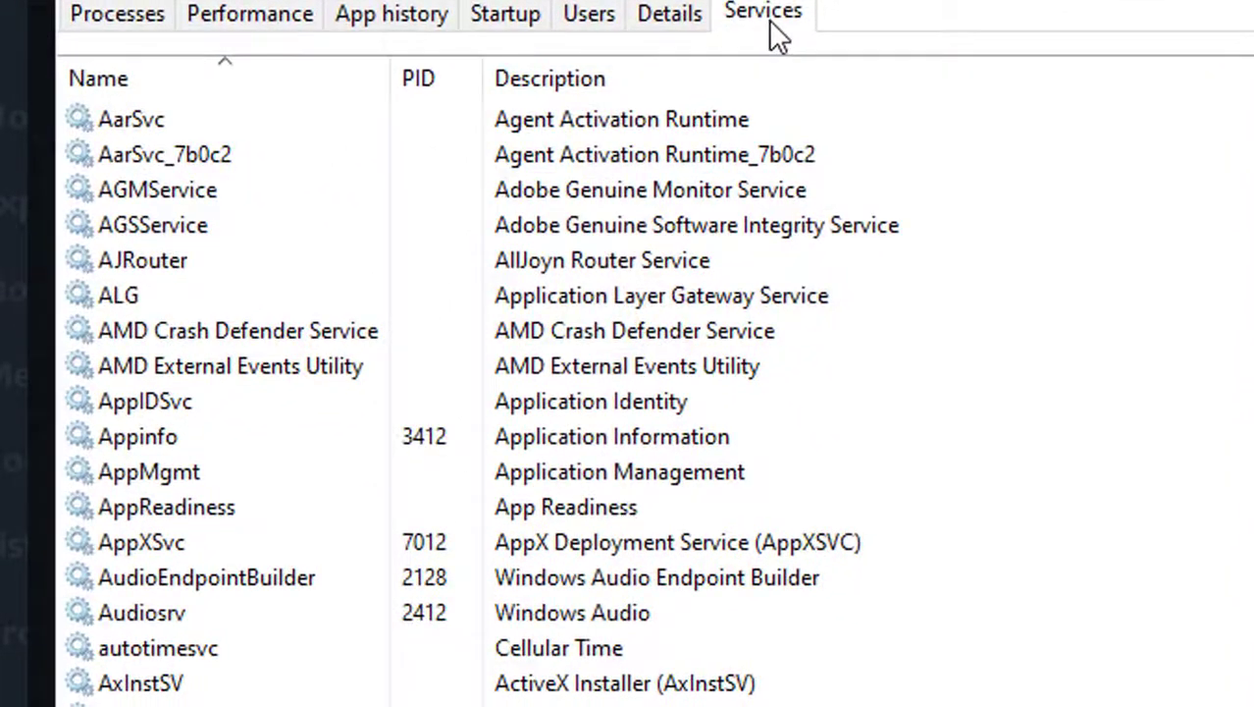
click(332, 379)
key(v)
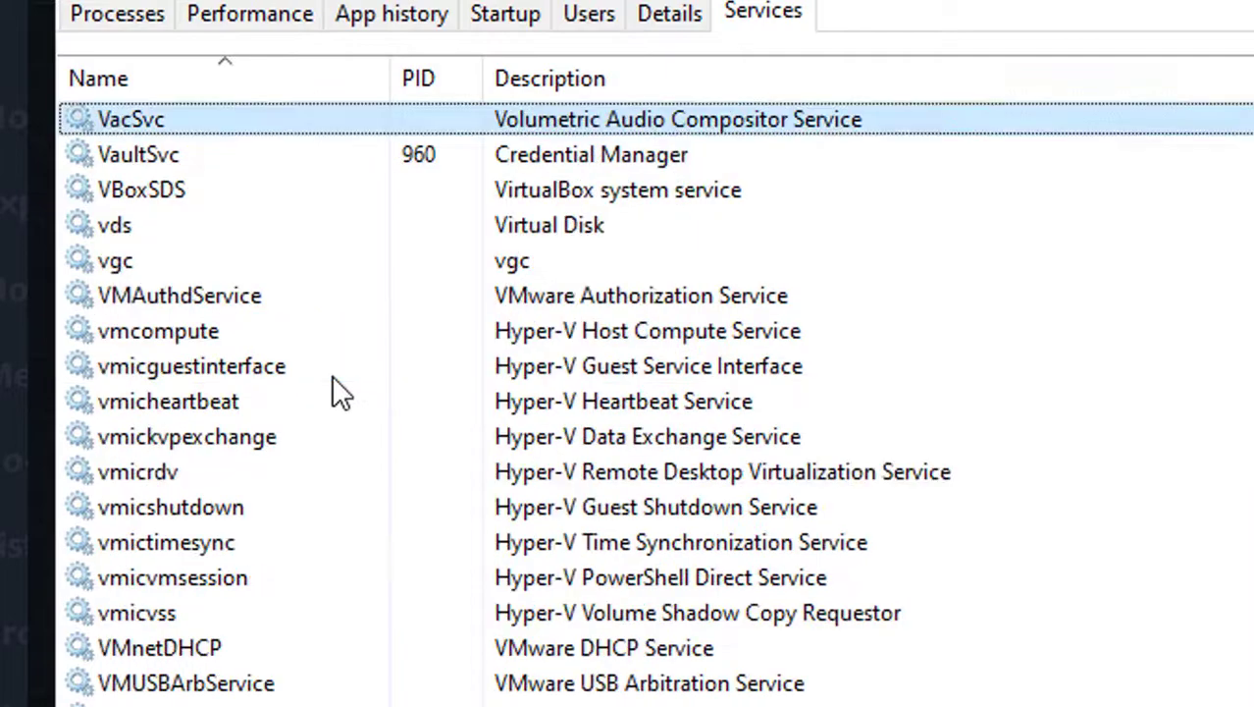
click(169, 254)
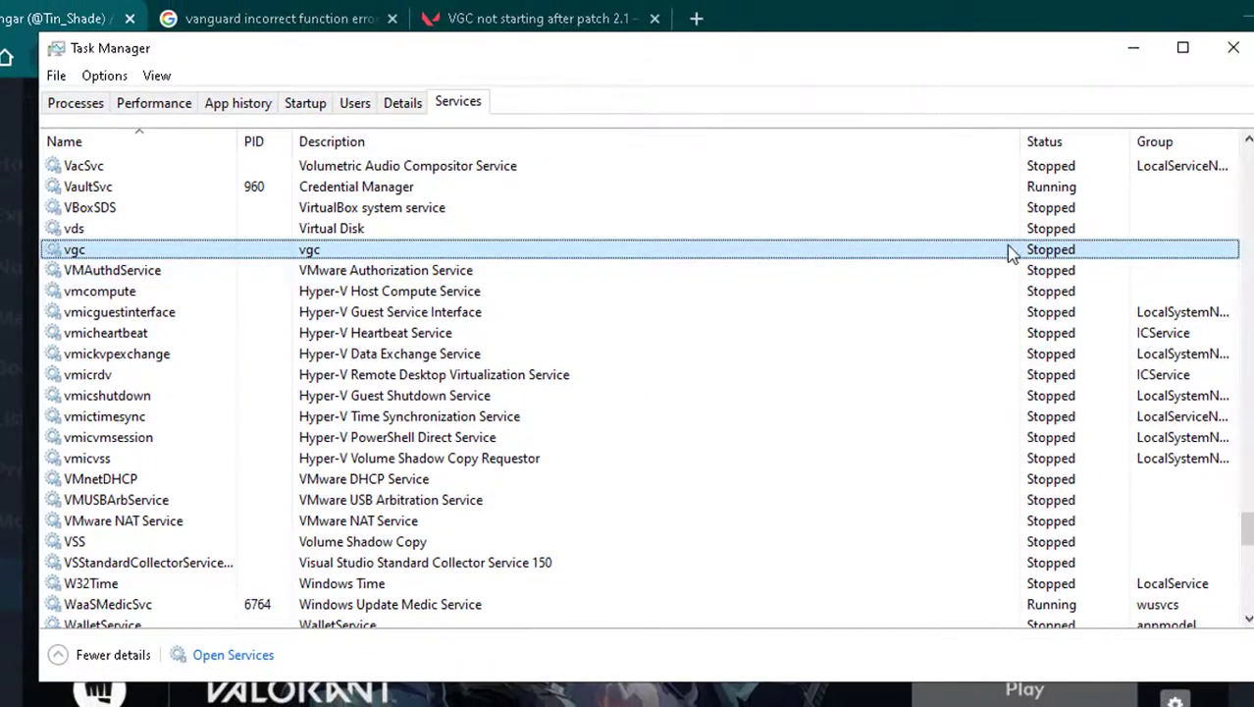
right_click(306, 254)
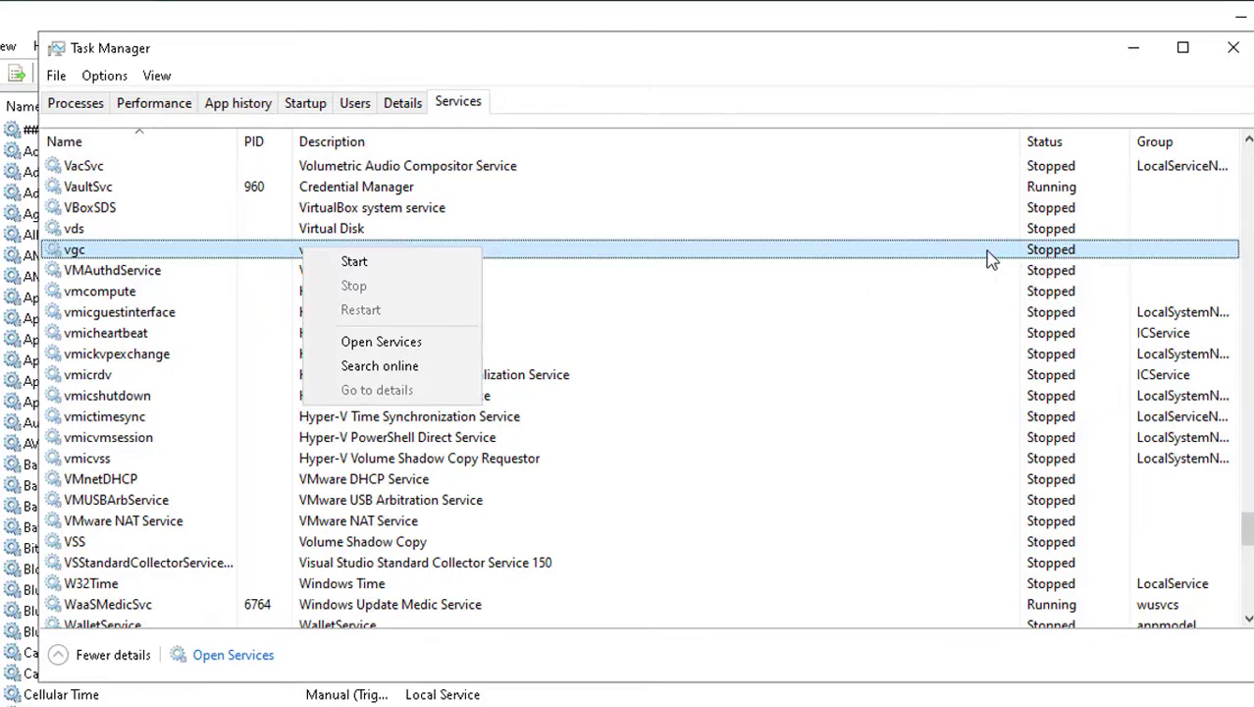
Open the maximized Services console and bring up the vgc service's properties
click(1234, 48)
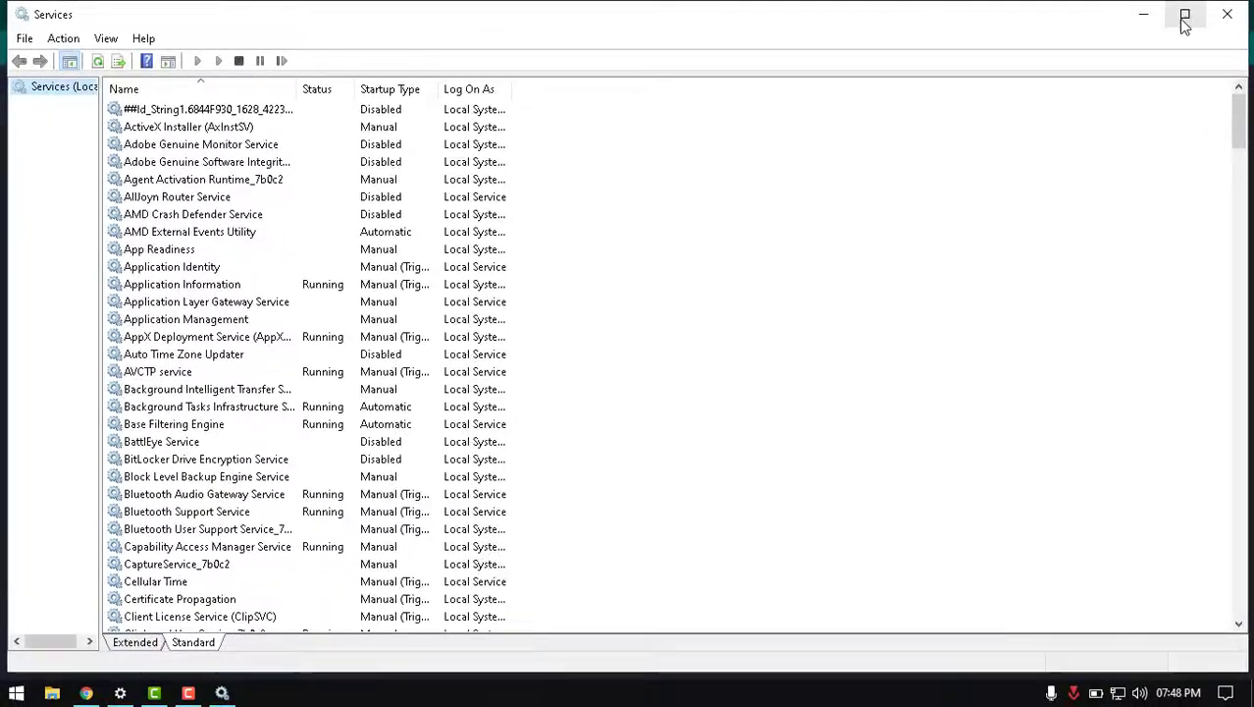
click(1191, 15)
scroll(424, 266, down, 8)
scroll(424, 266, down, 10)
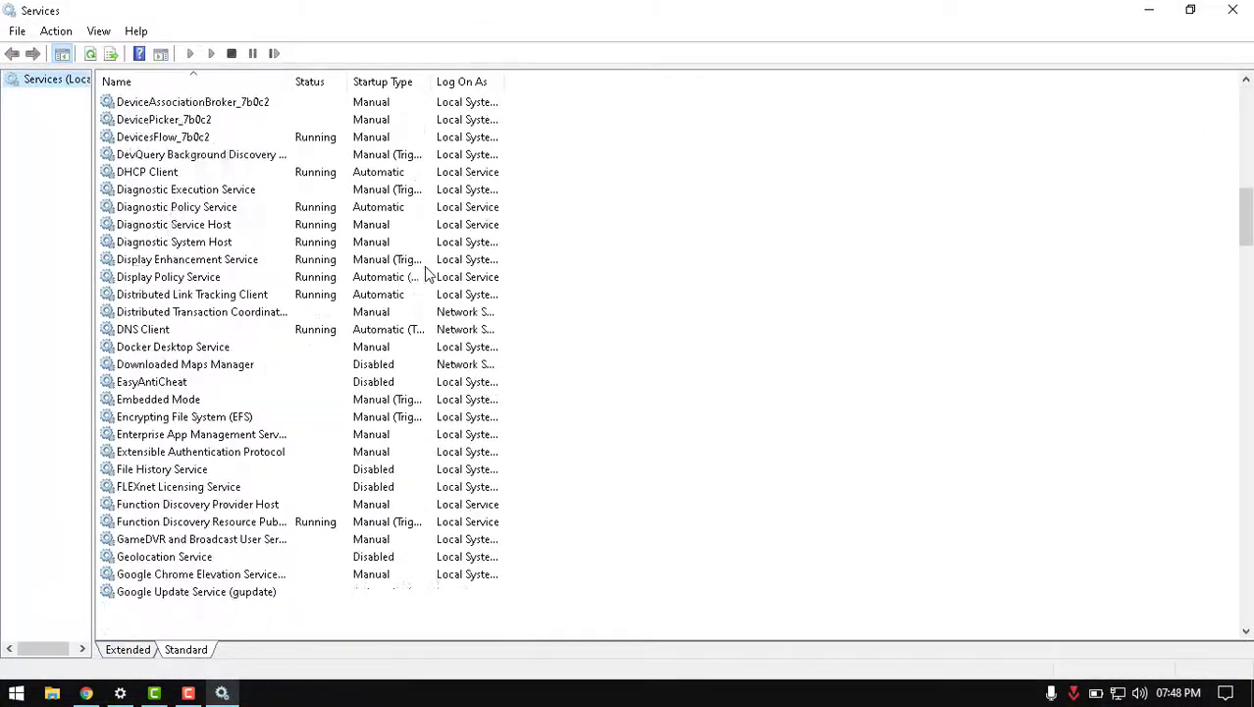
scroll(535, 266, down, 5)
key(v)
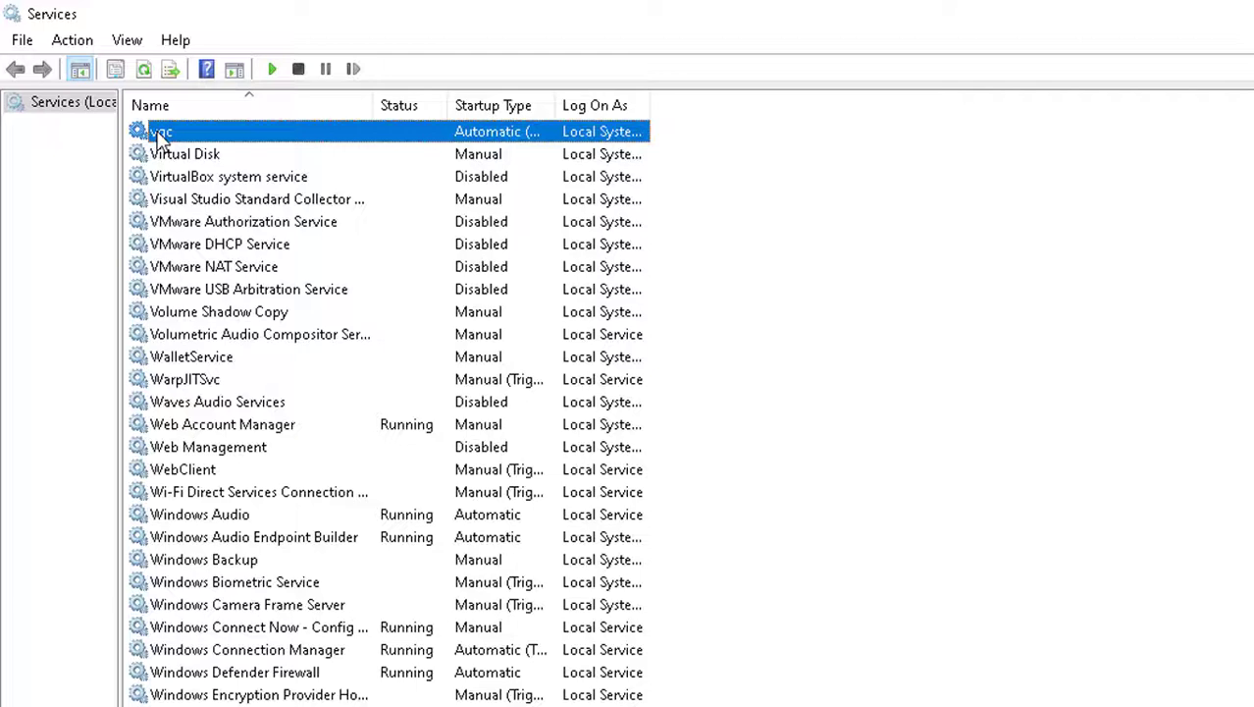
right_click(465, 147)
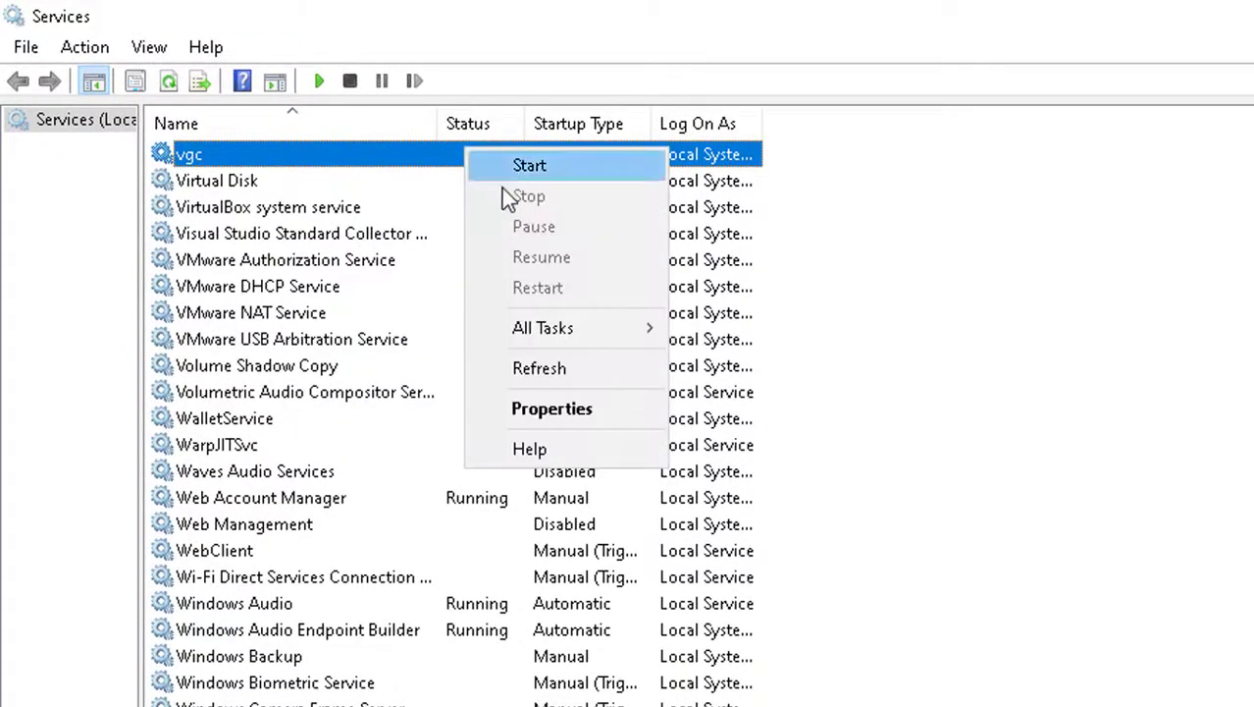
click(601, 409)
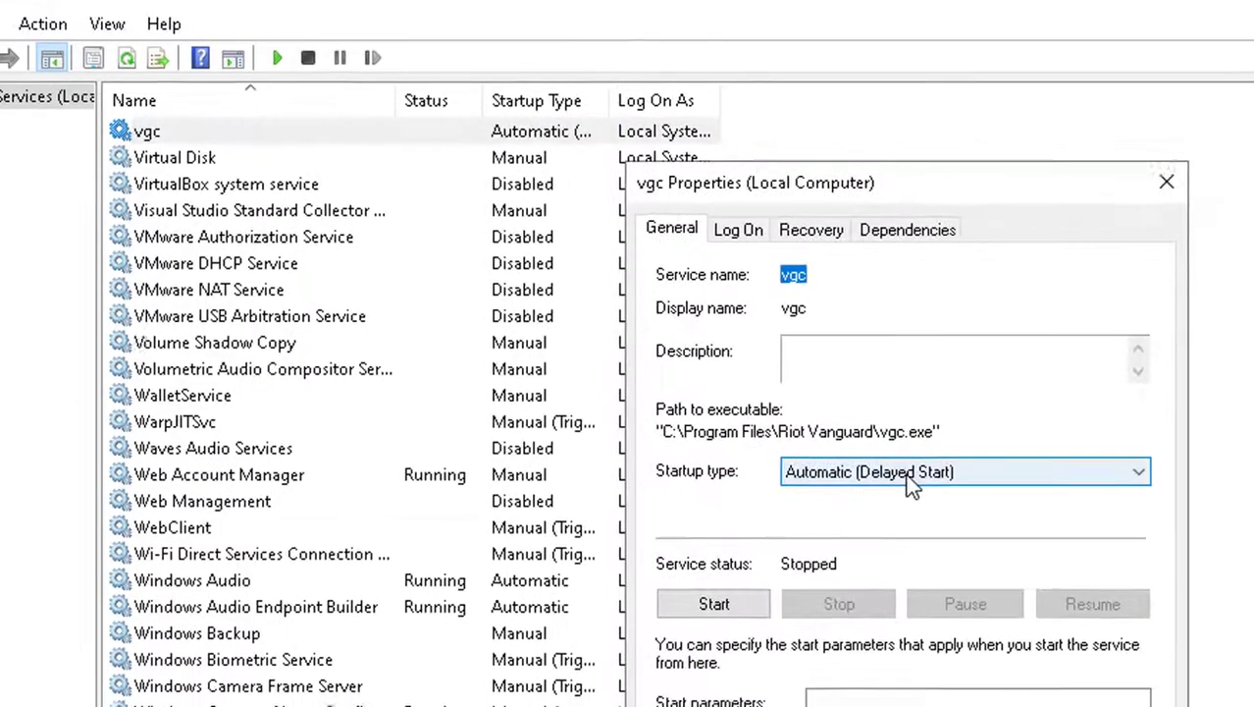
Keep vgc on Automatic (Delayed Start), try starting it, and confirm first failure is Take No Action
click(909, 473)
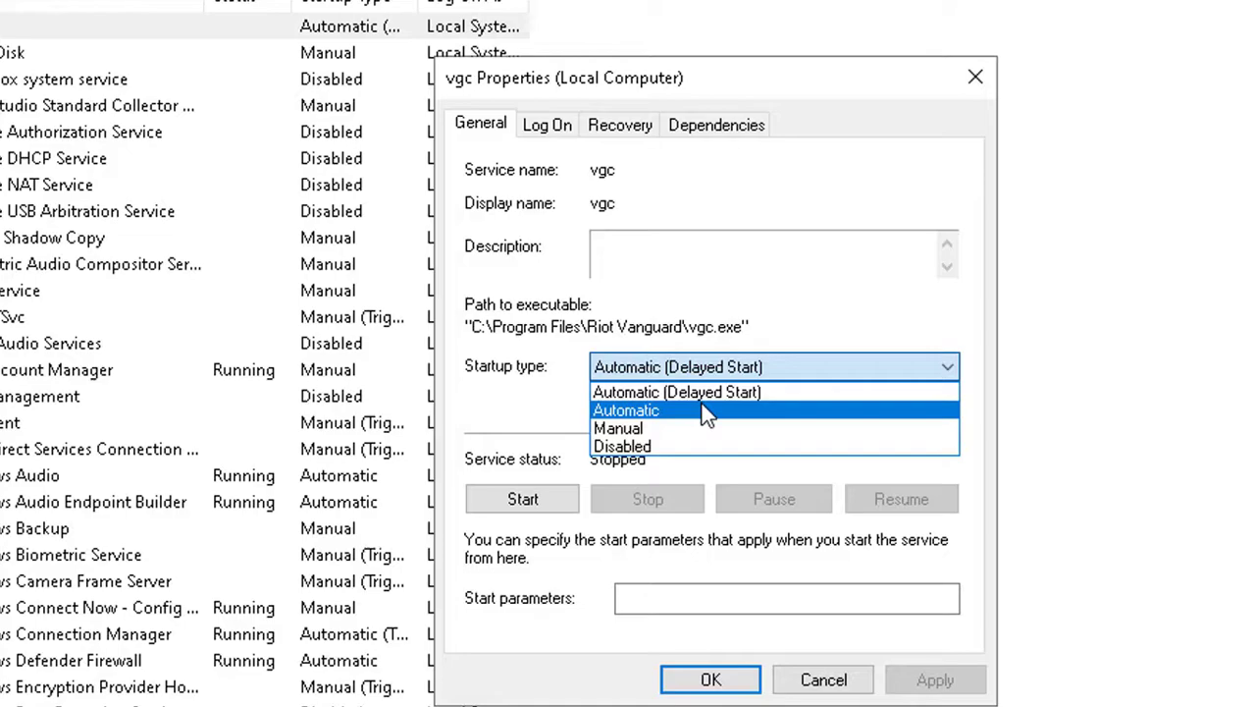
click(793, 682)
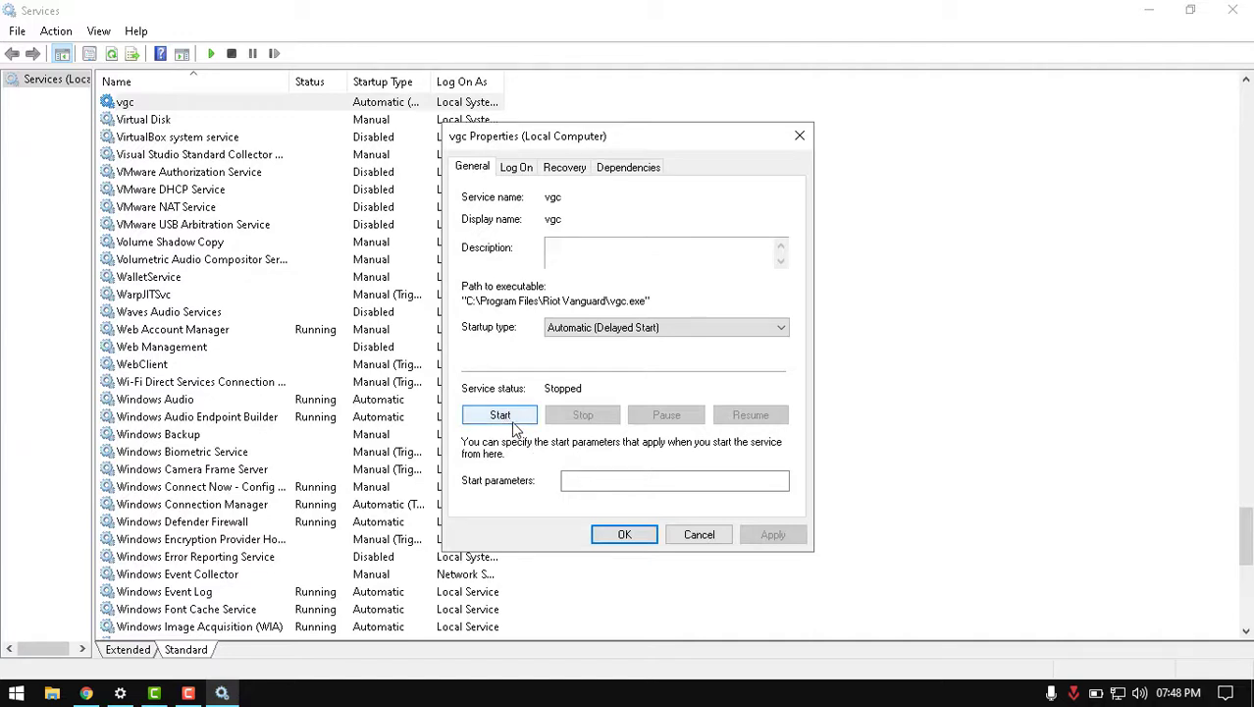
click(501, 414)
click(565, 172)
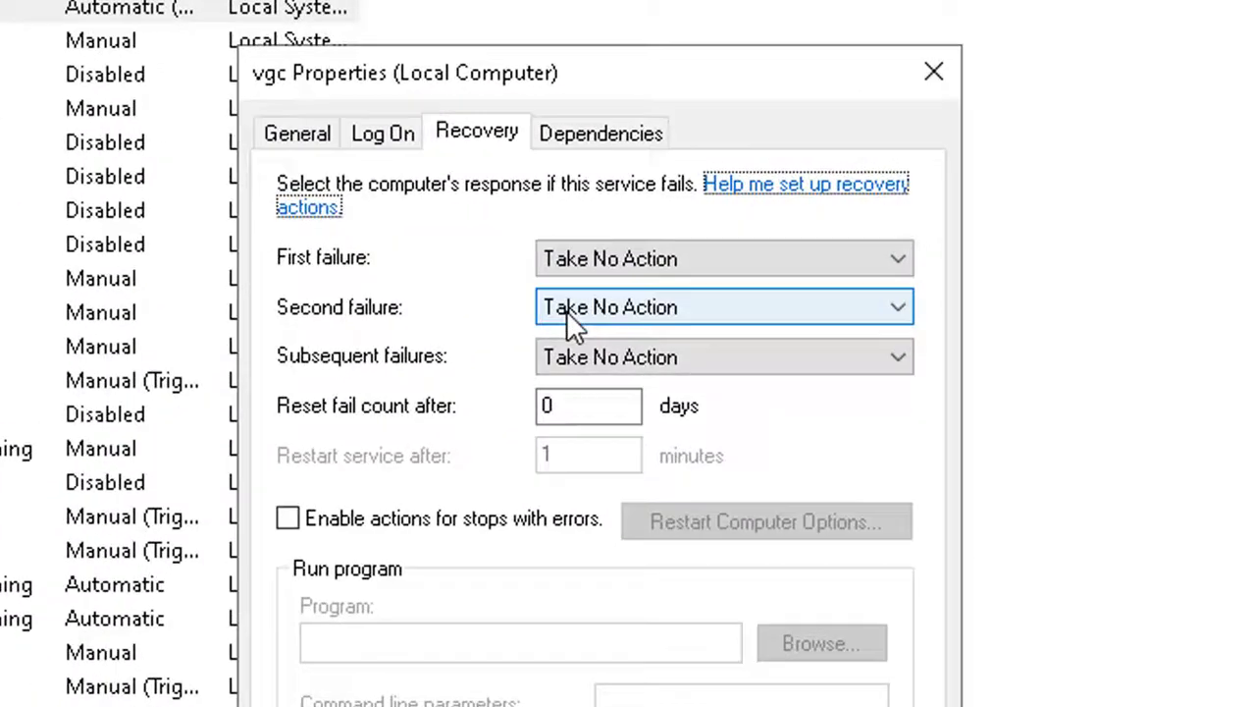
click(647, 270)
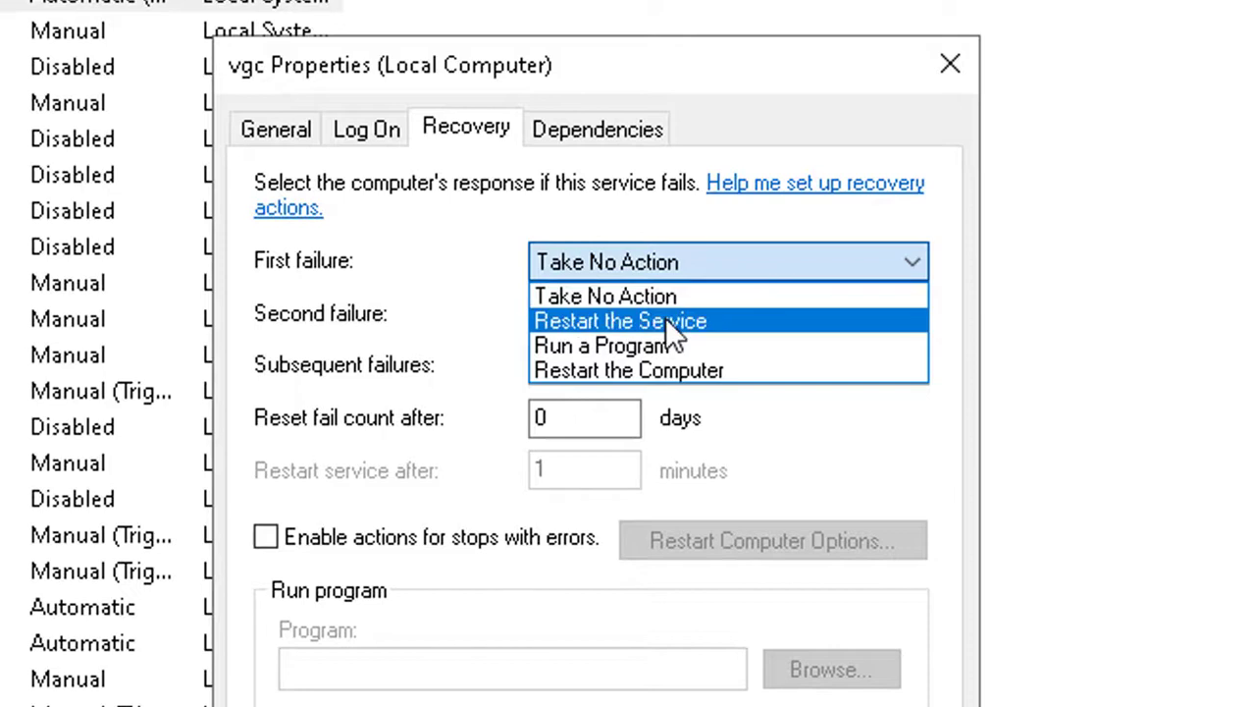
click(442, 309)
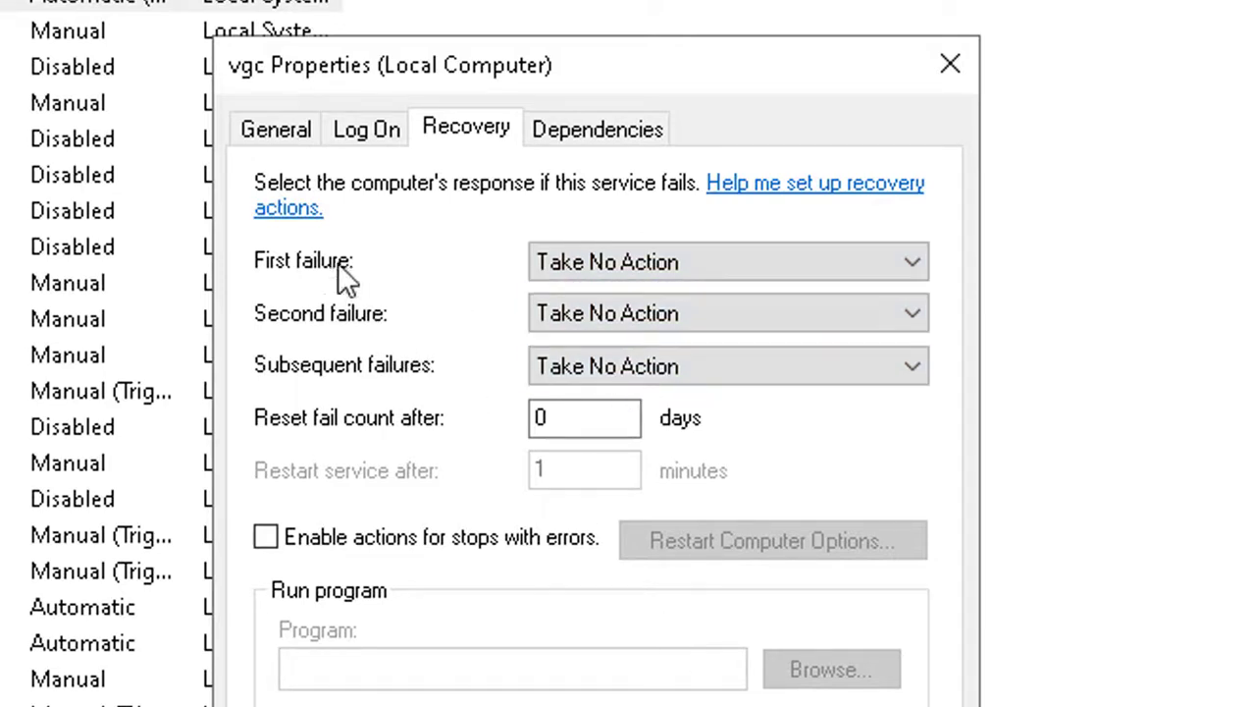
click(290, 138)
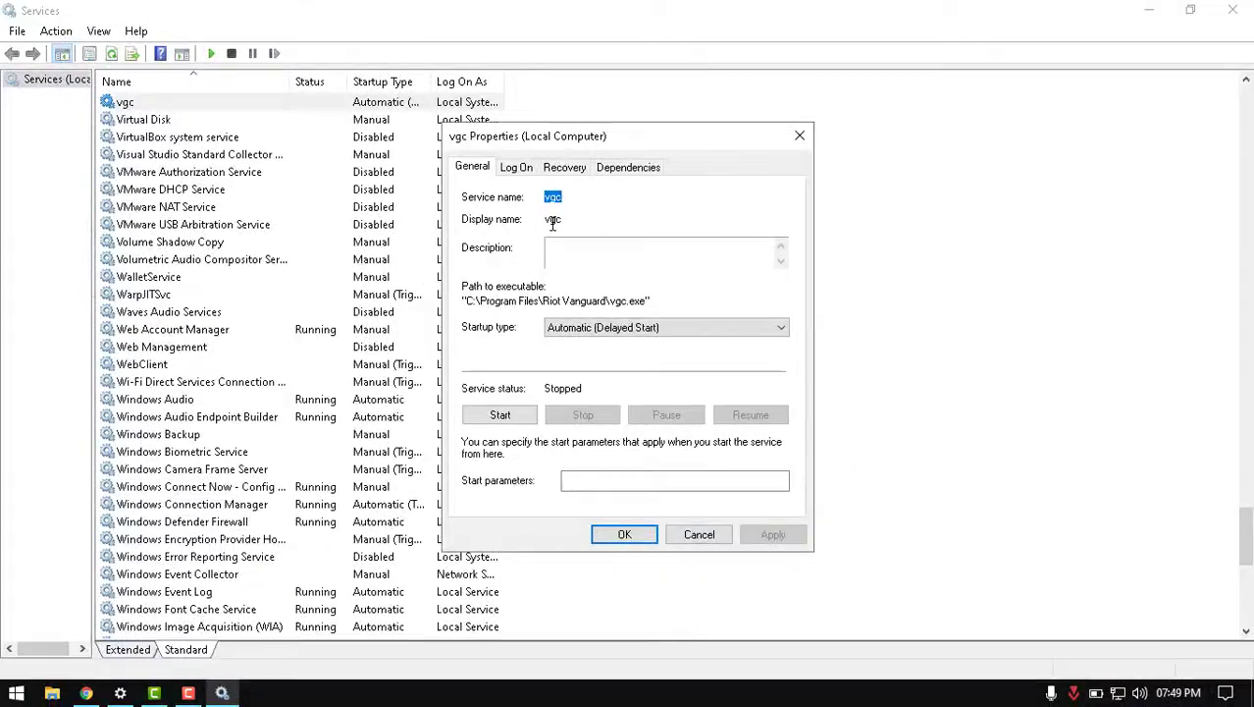
Close the vgc properties and launch Control Panel from a Start search for 'control panel'
click(797, 137)
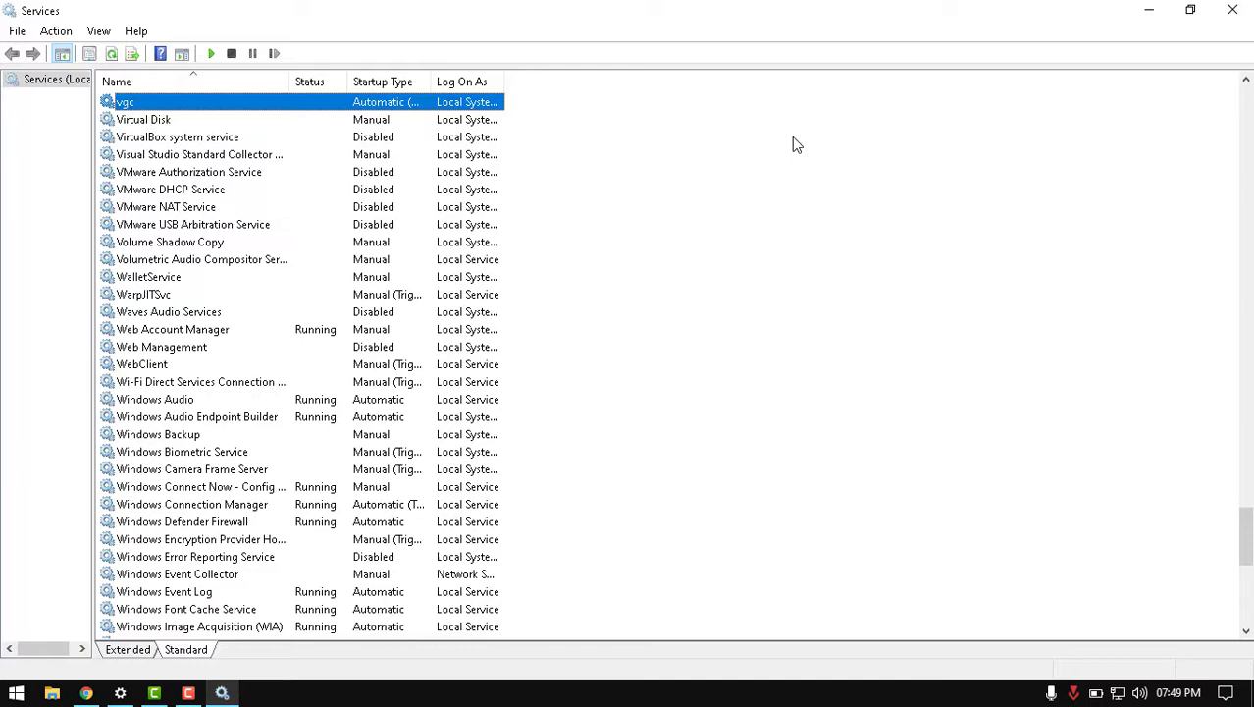
key(super)
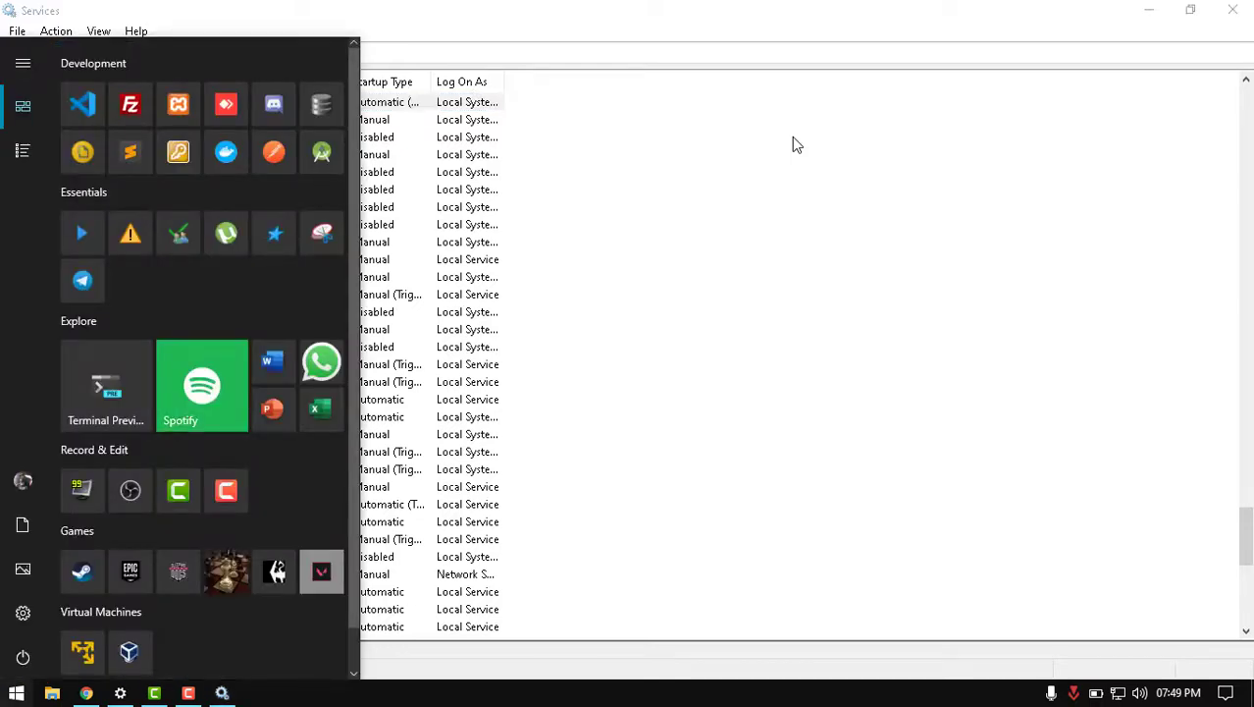
text(contro)
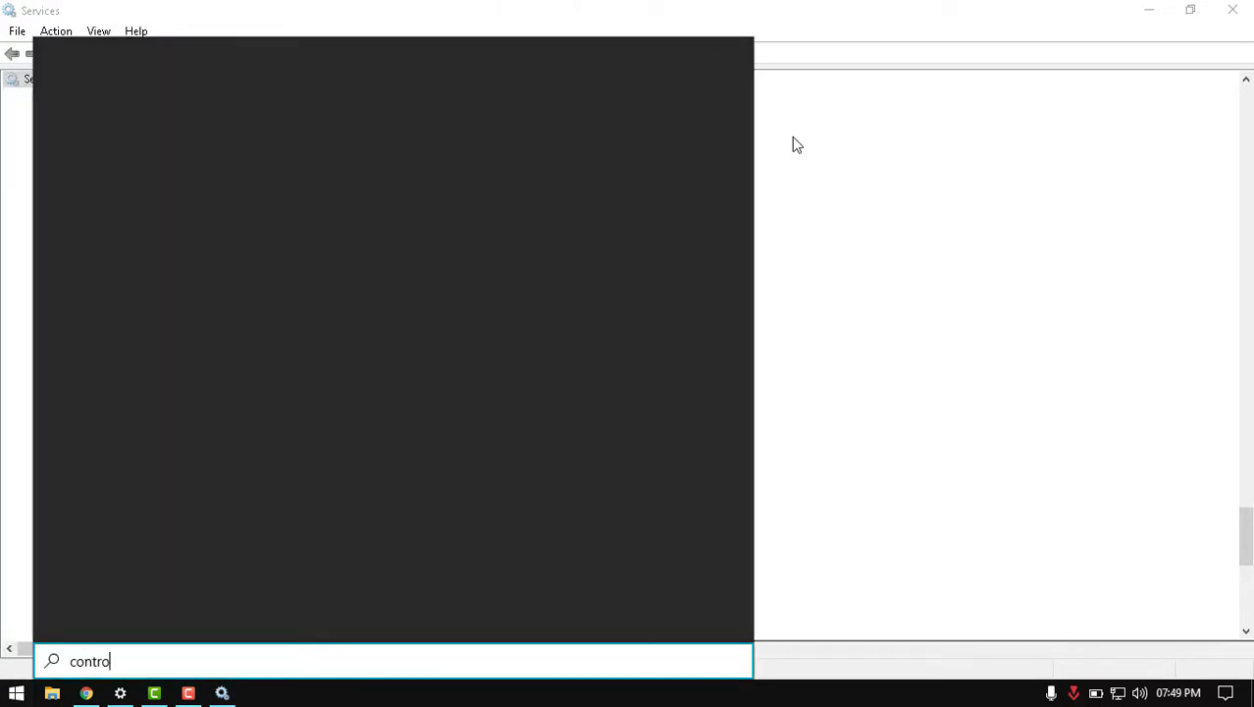
text(l panel)
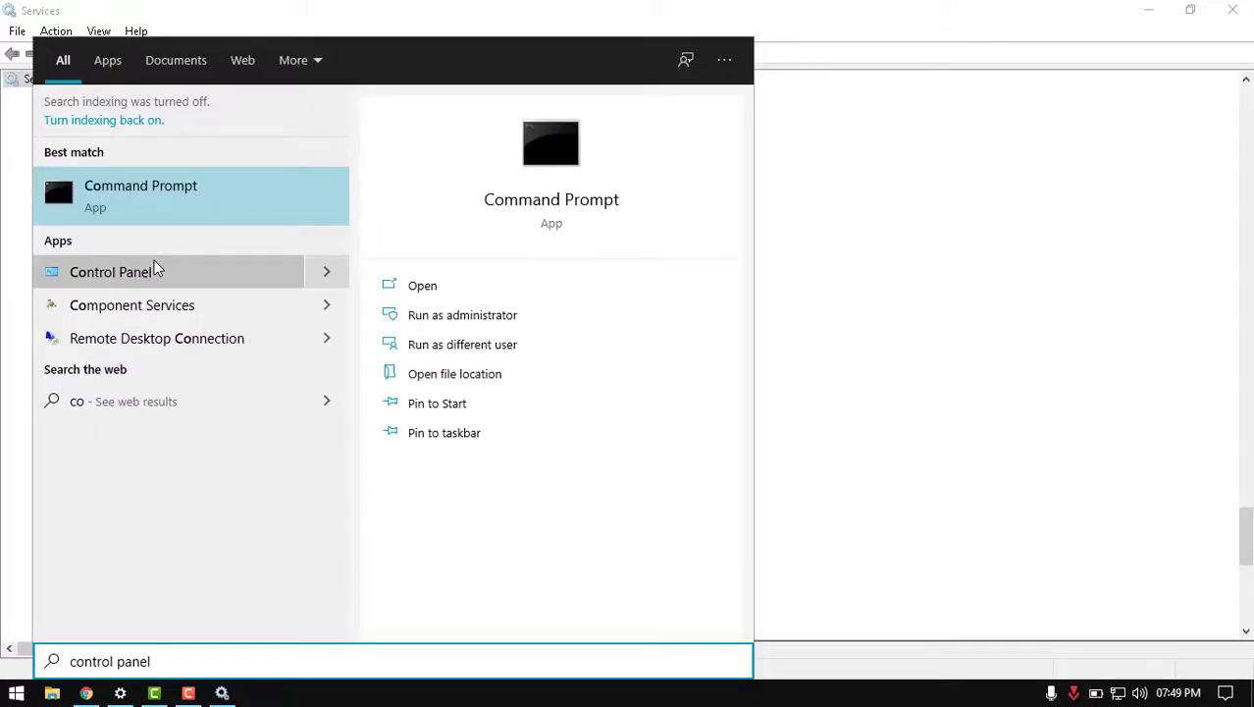
click(164, 196)
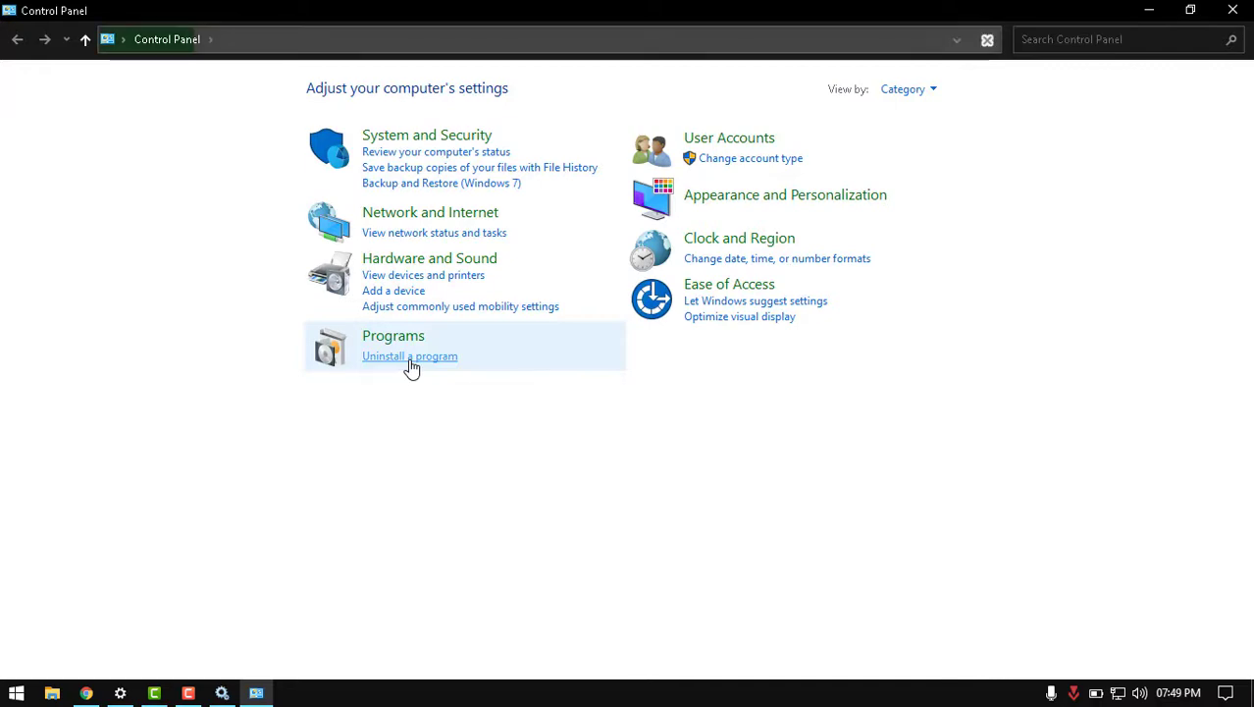
Browse the installed programs list, selecting entries such as Realtek High Definition Audio Driver
click(412, 362)
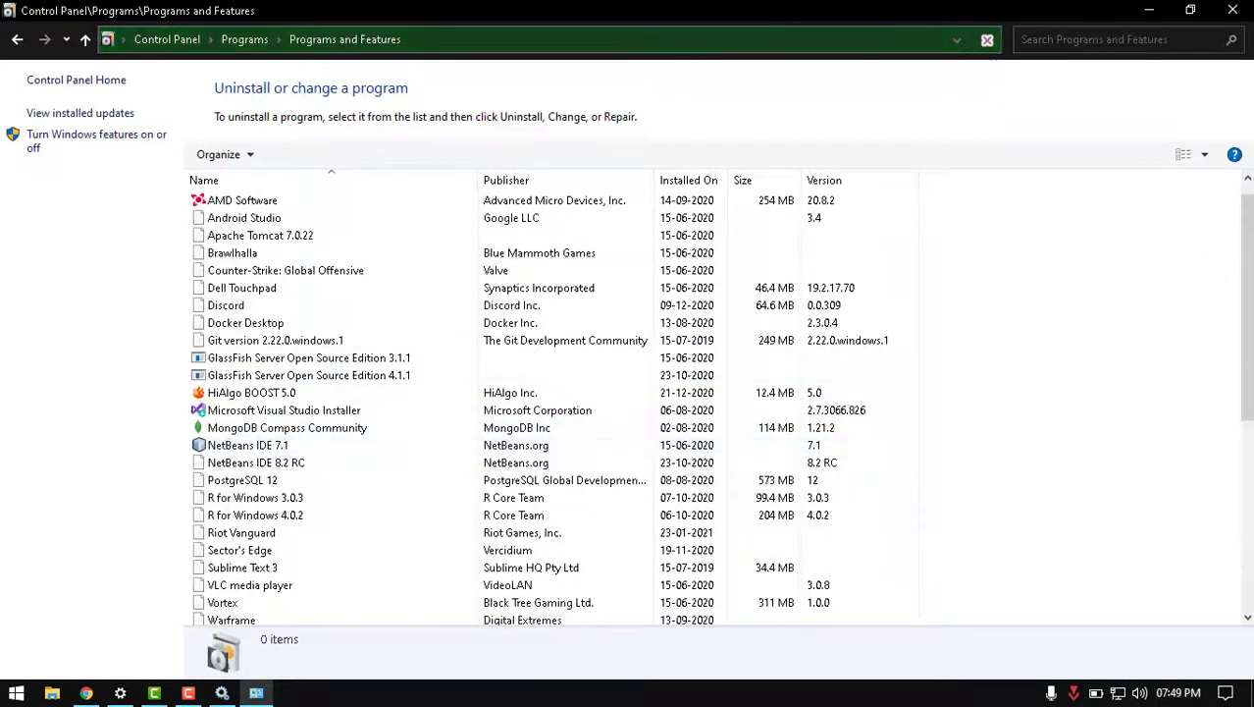
drag(1247, 295, 1251, 486)
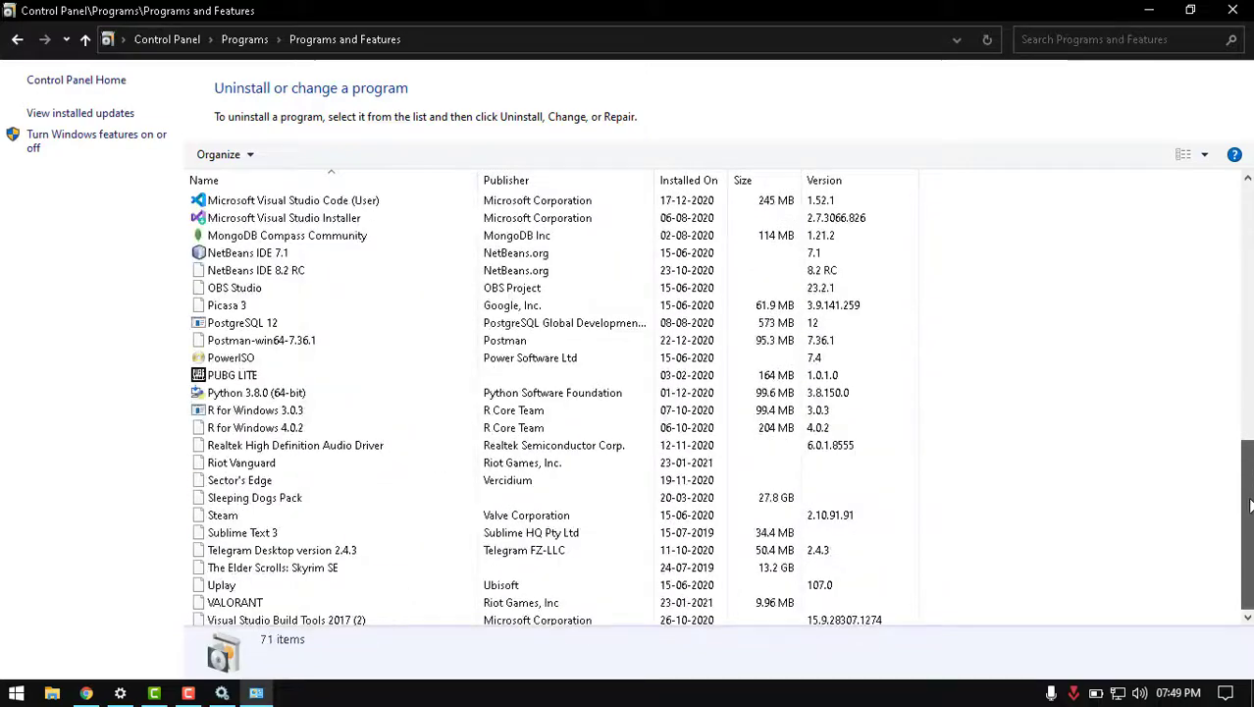
scroll(378, 481, down, 2)
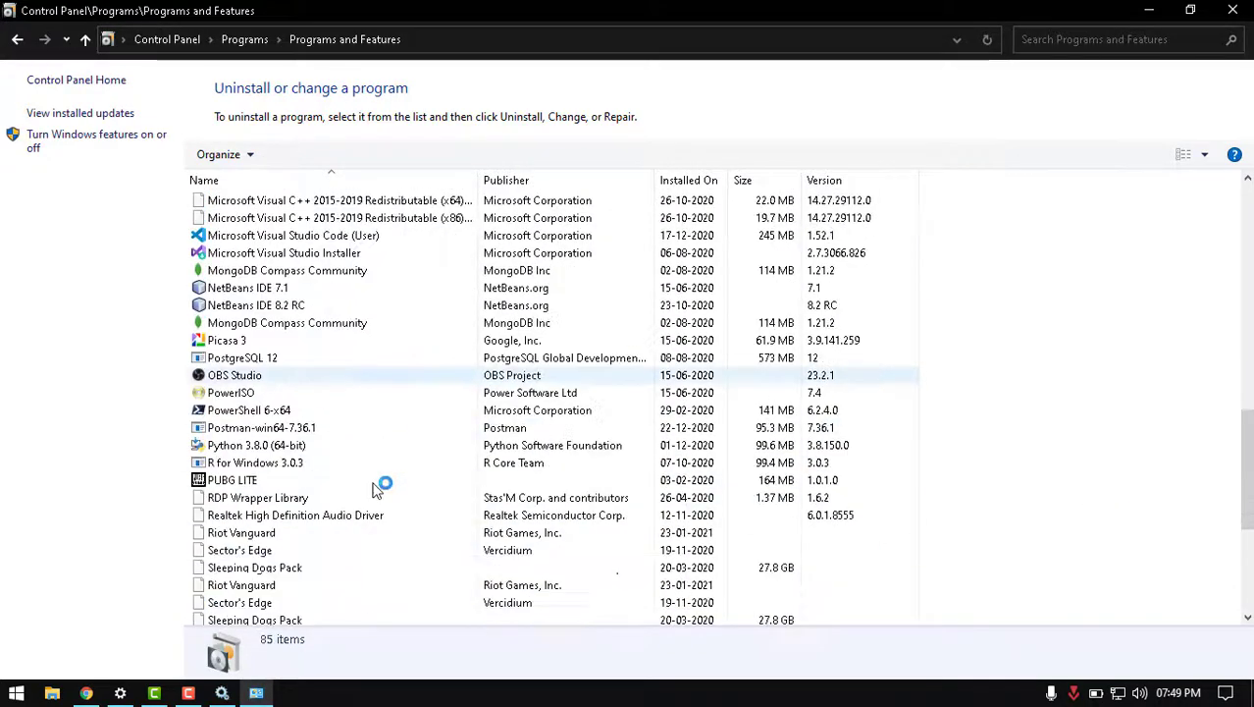
scroll(356, 329, down, 2)
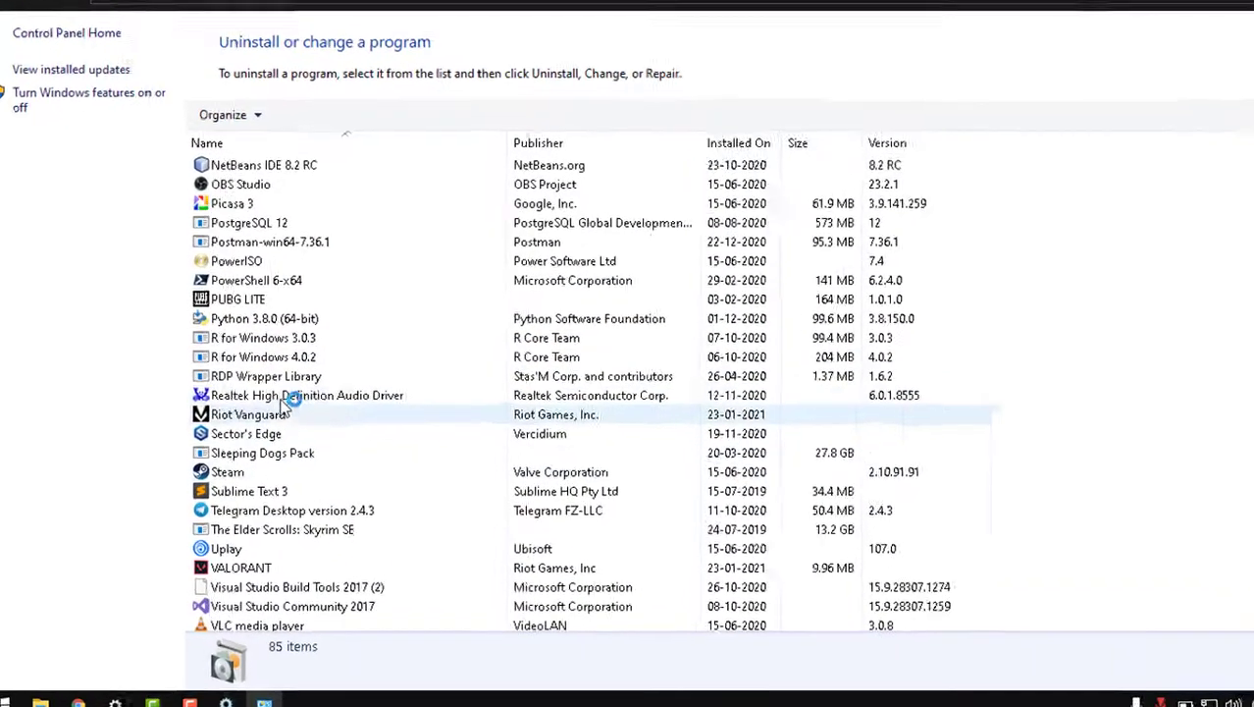
click(324, 300)
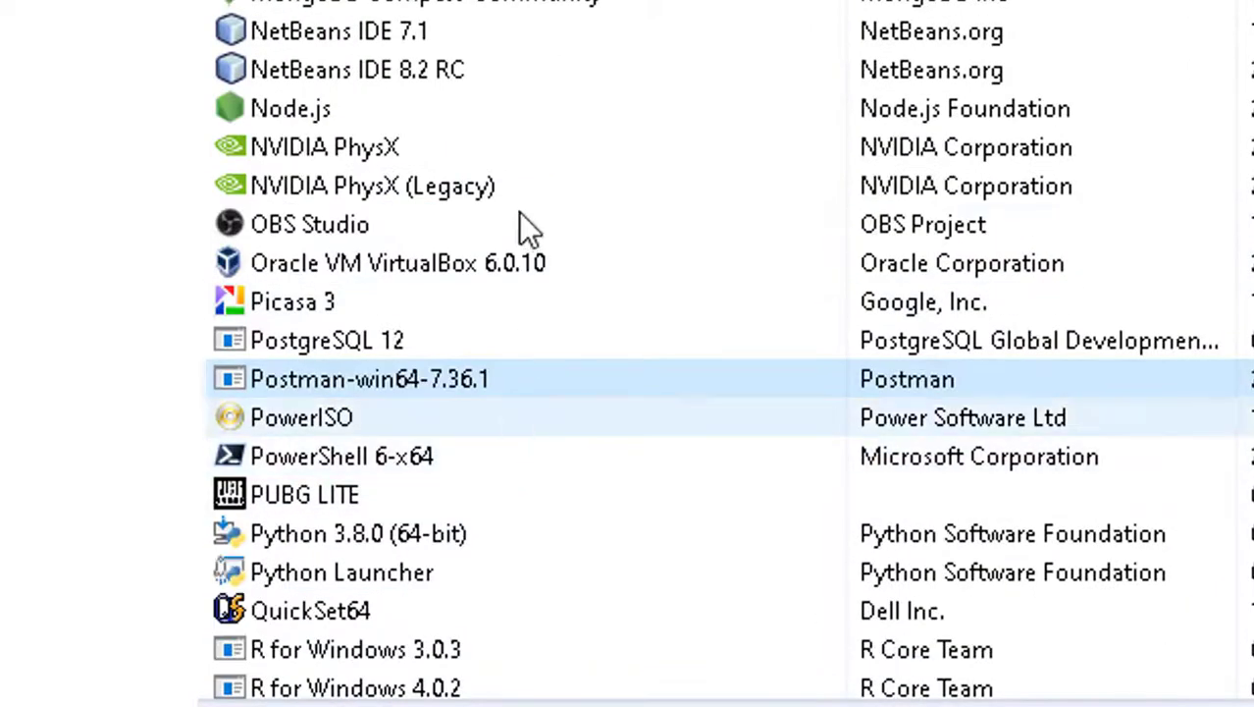
scroll(518, 218, down, 3)
click(629, 432)
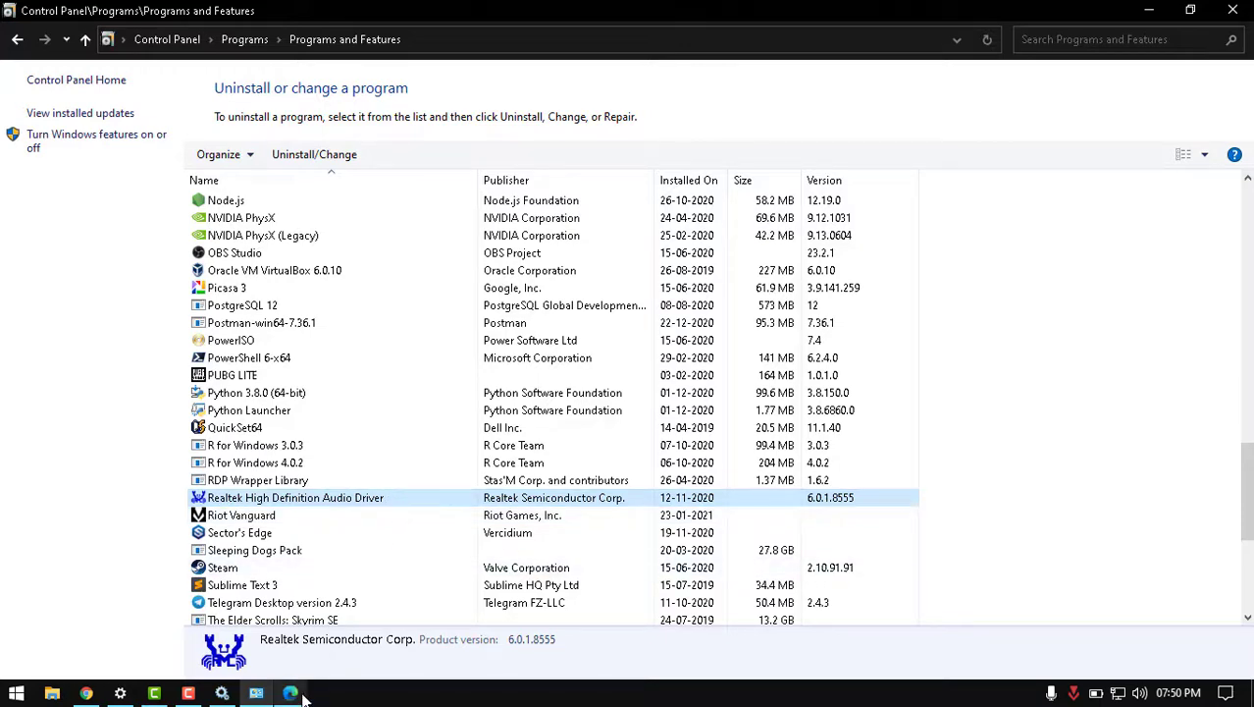
Close the Programs and Features and Services windows
mouse_move(291, 693)
click(379, 565)
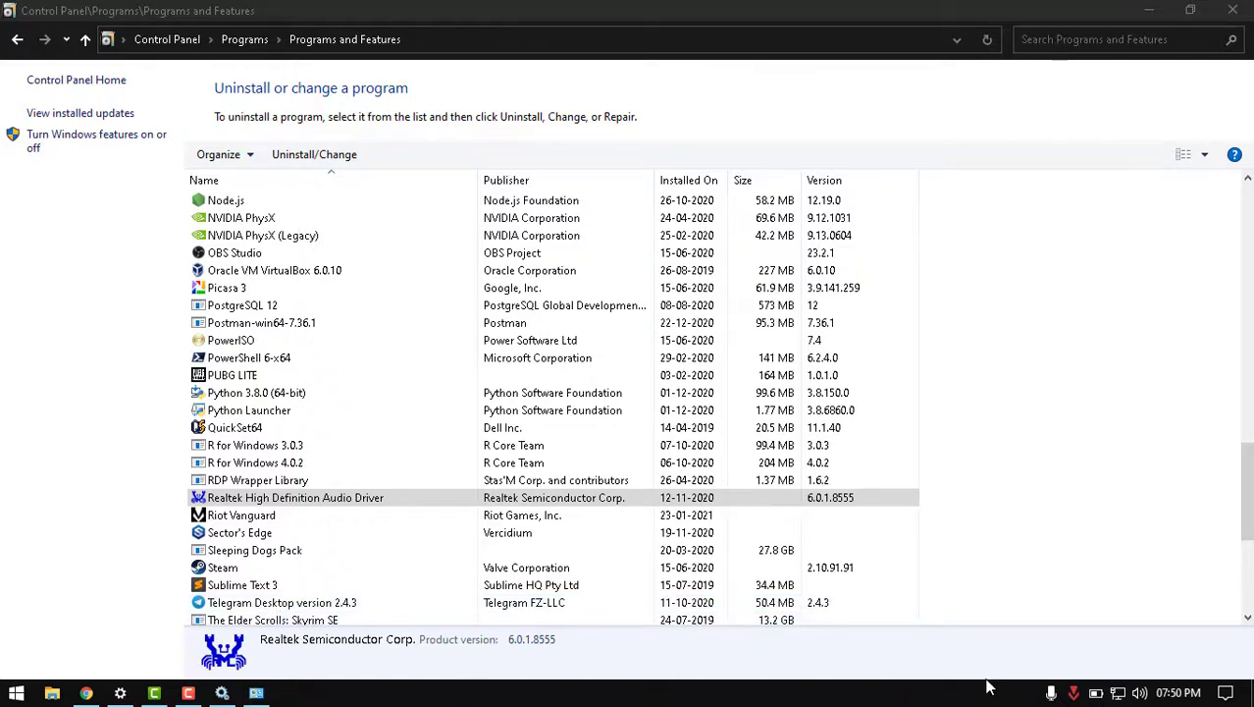
click(1235, 10)
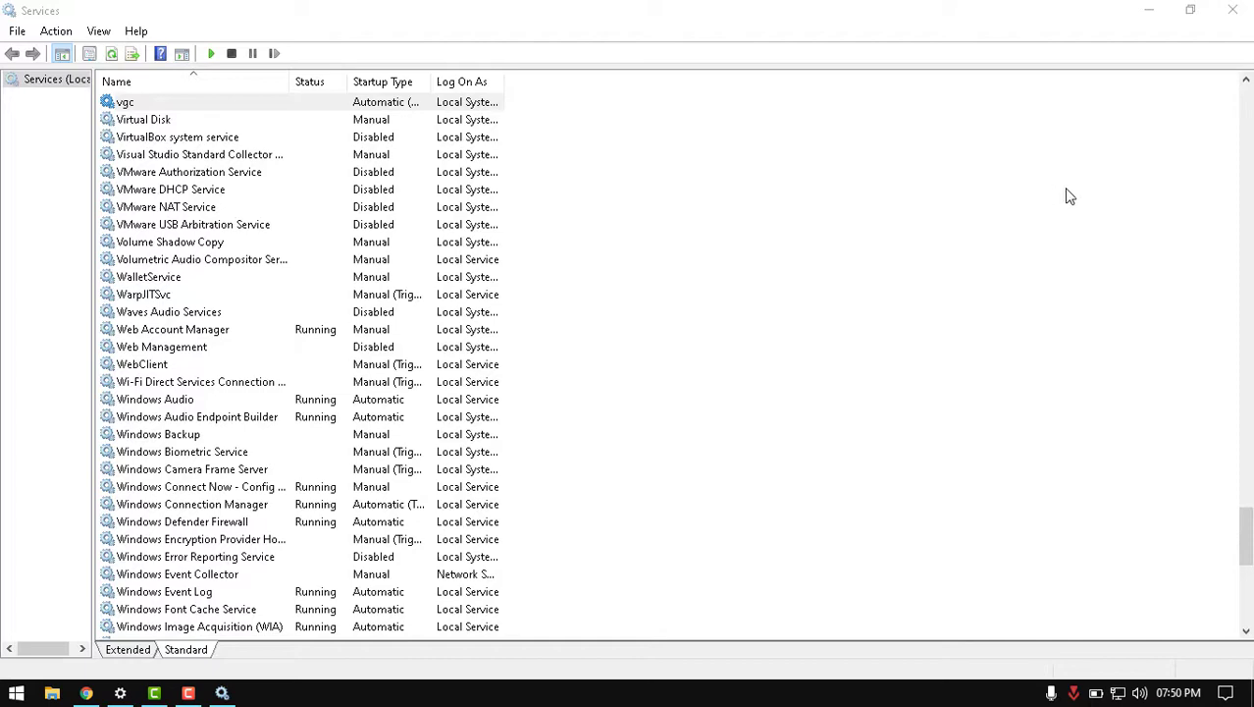
click(1234, 10)
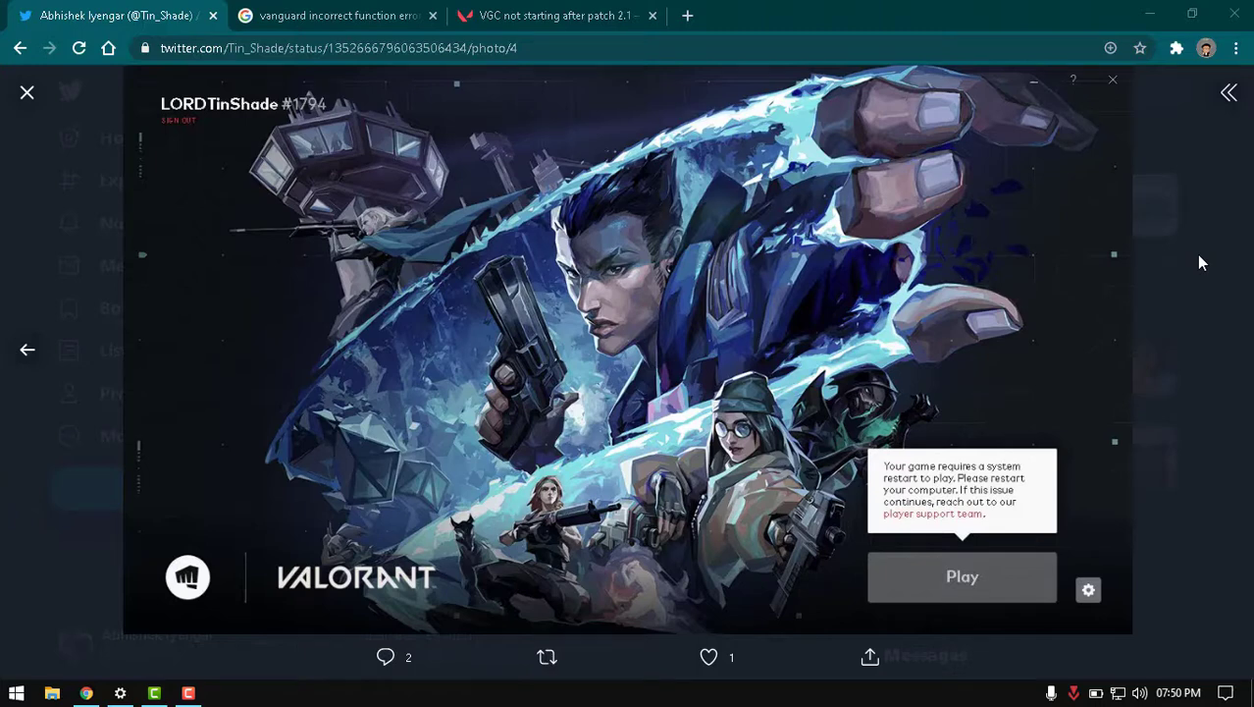
Close the enlarged launcher photo, then view the tweet's Services error and Windows version screenshots
click(1199, 261)
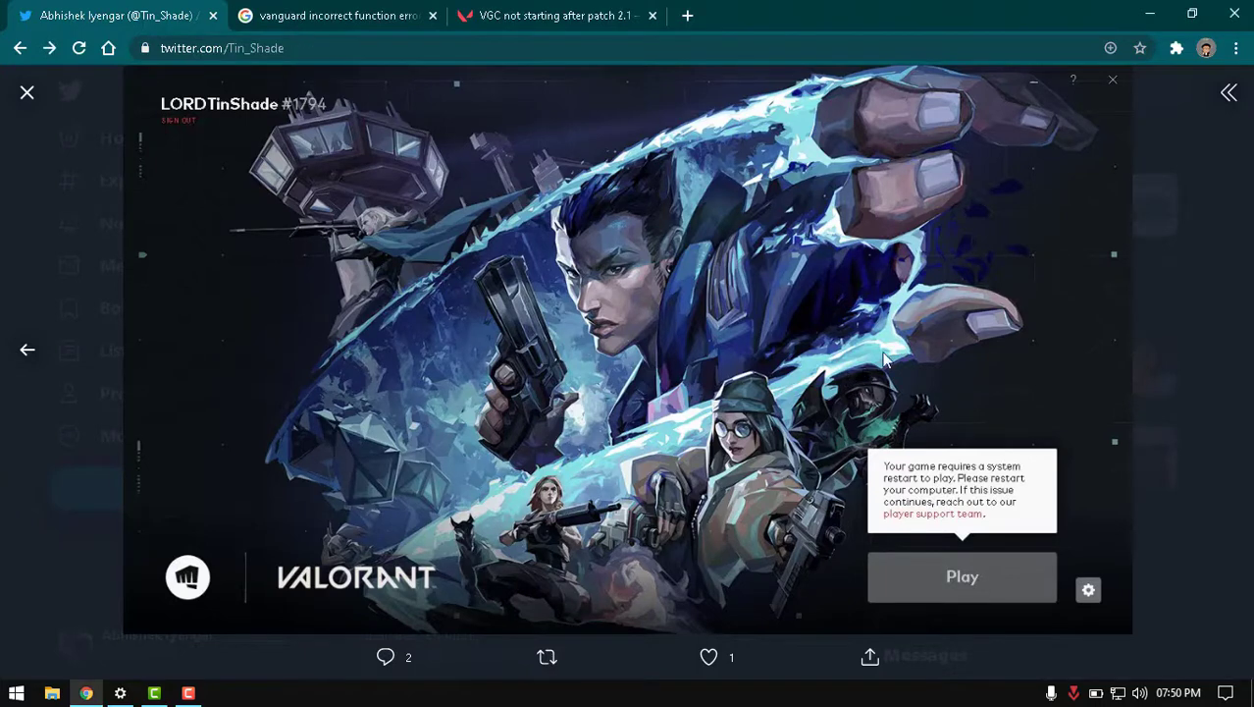
click(27, 91)
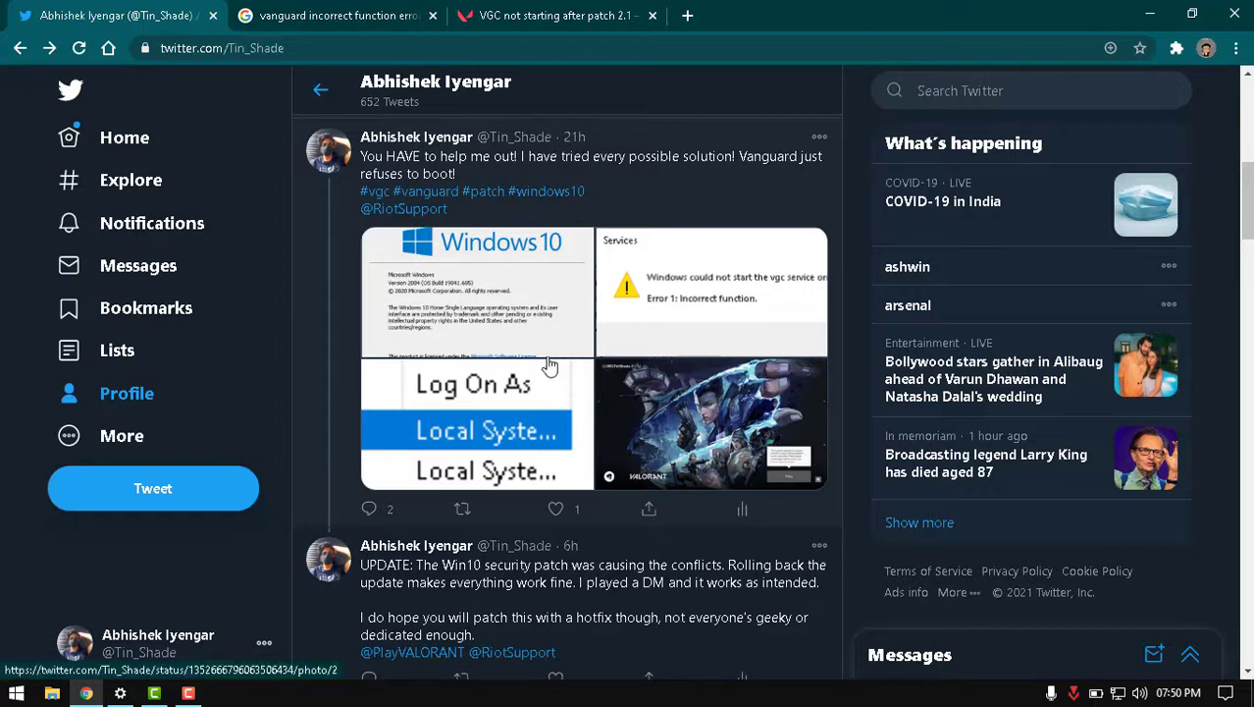
click(479, 432)
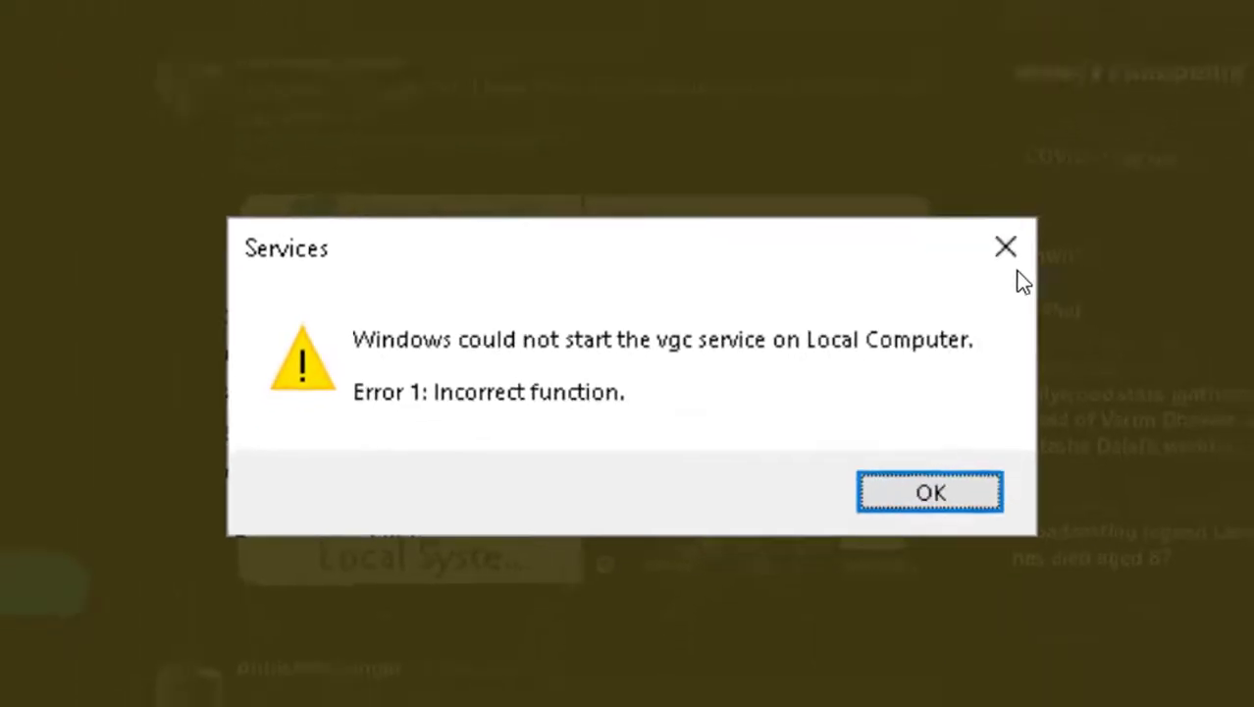
click(28, 95)
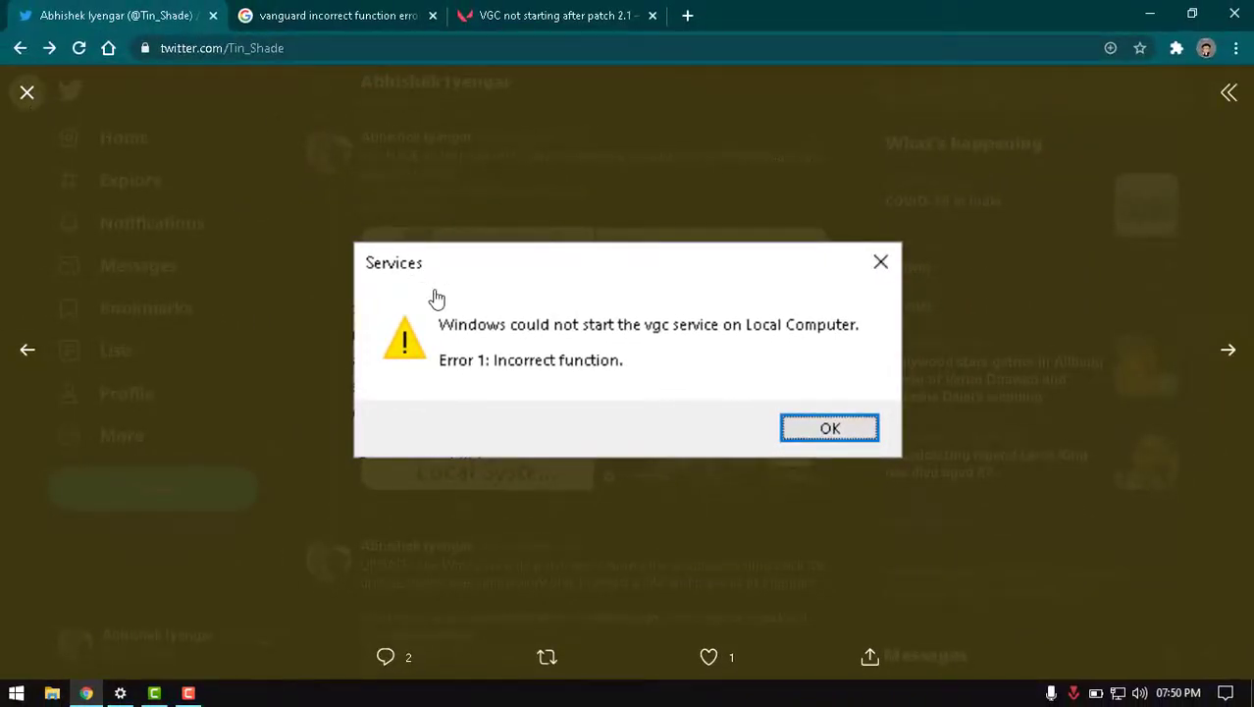
click(454, 306)
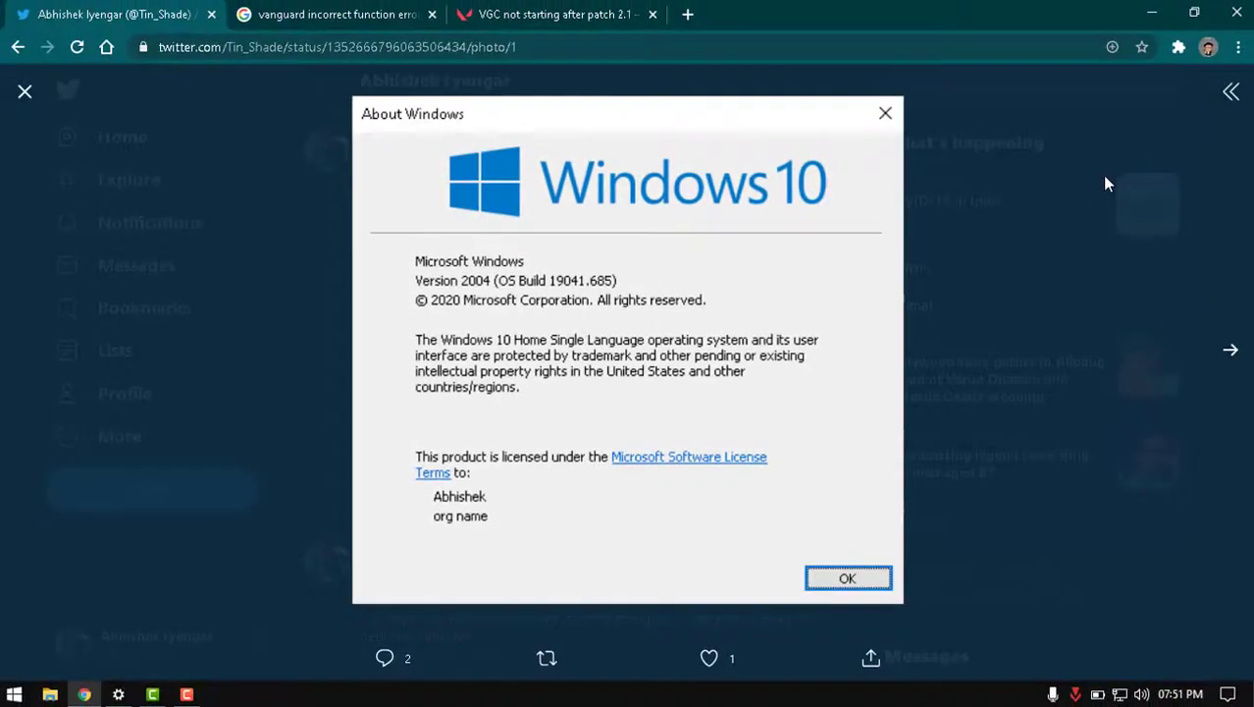
click(998, 317)
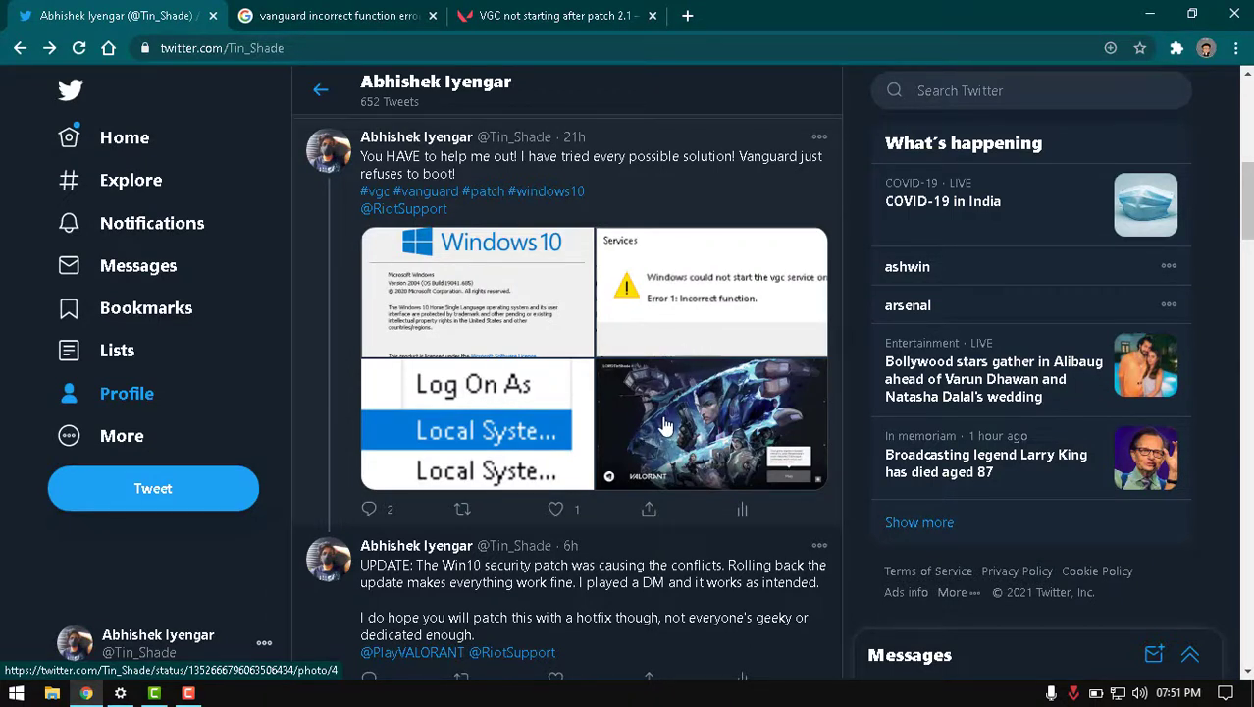
Switch to the 'VGC not starting after patch 2.1' ticket, reopen and minimize Control Panel, and scroll up
click(543, 8)
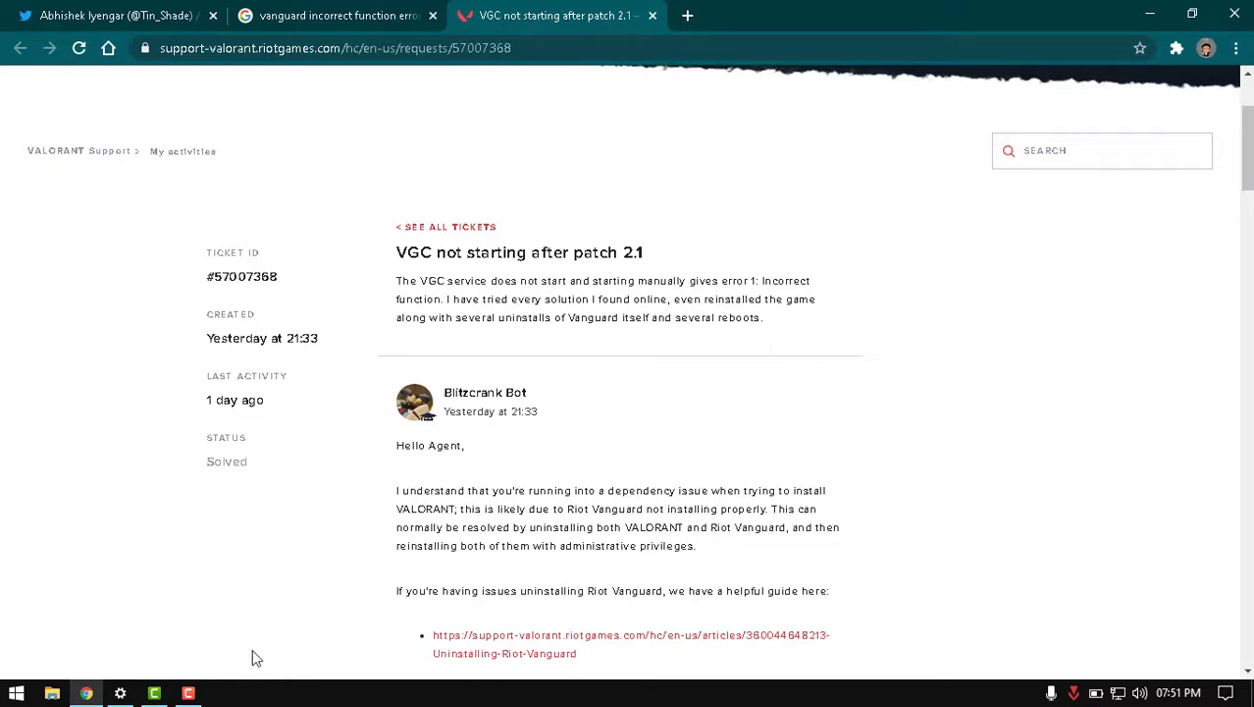
text(control)
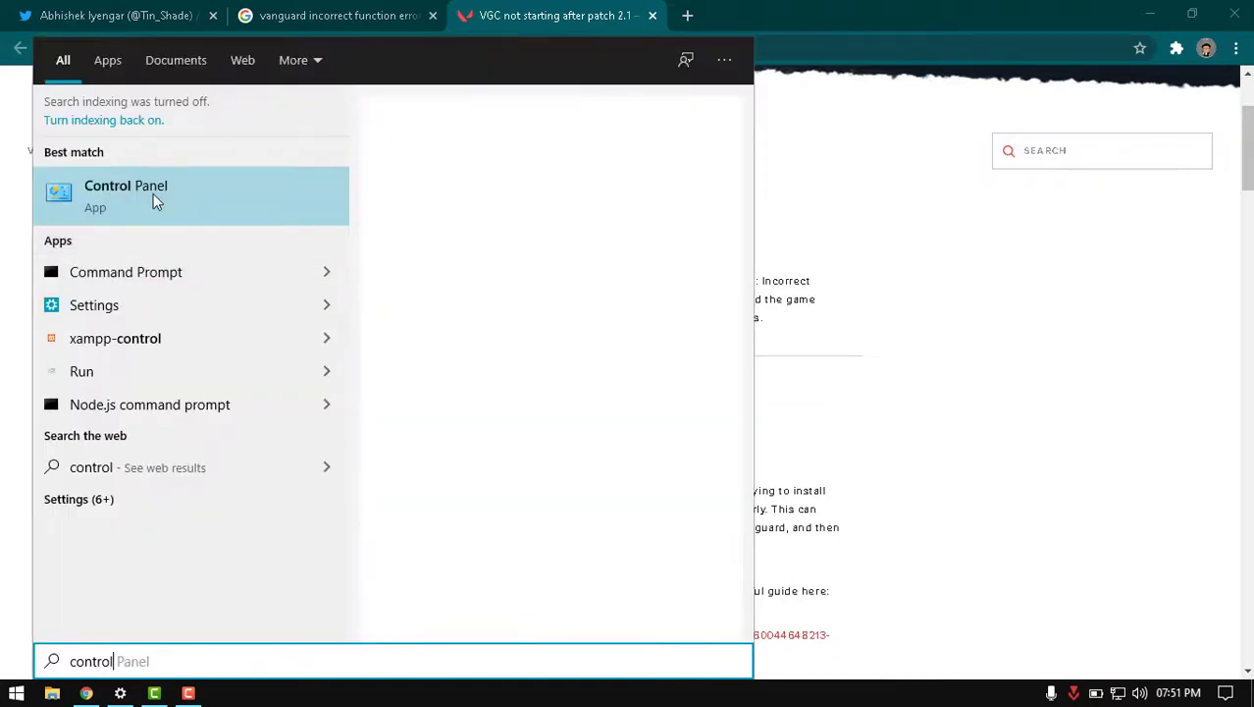
click(153, 201)
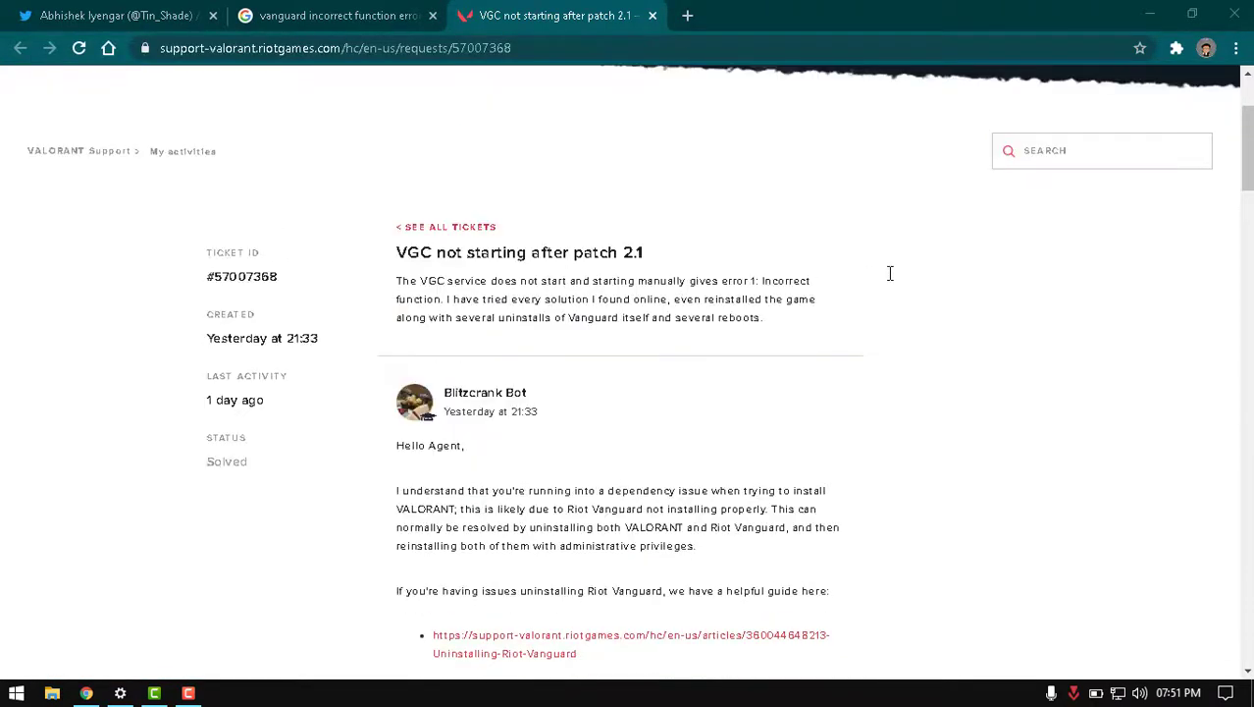
scroll(928, 319, down, 3)
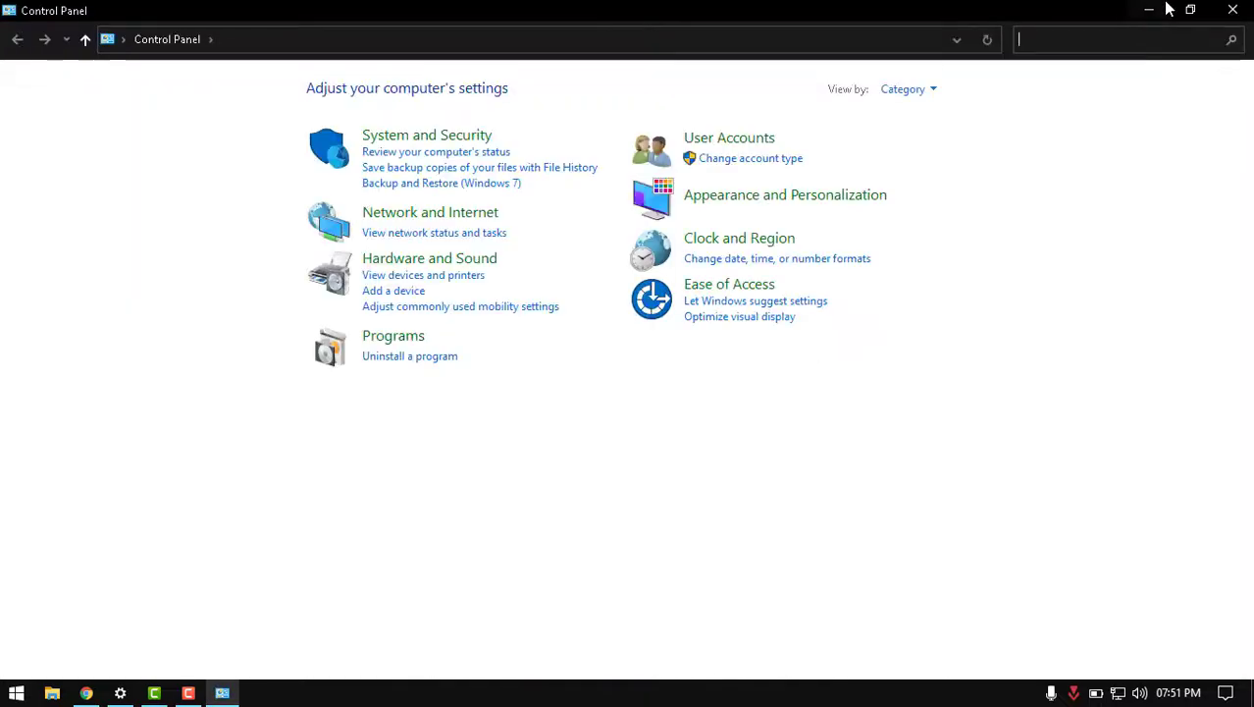
click(1150, 12)
scroll(687, 373, up, 3)
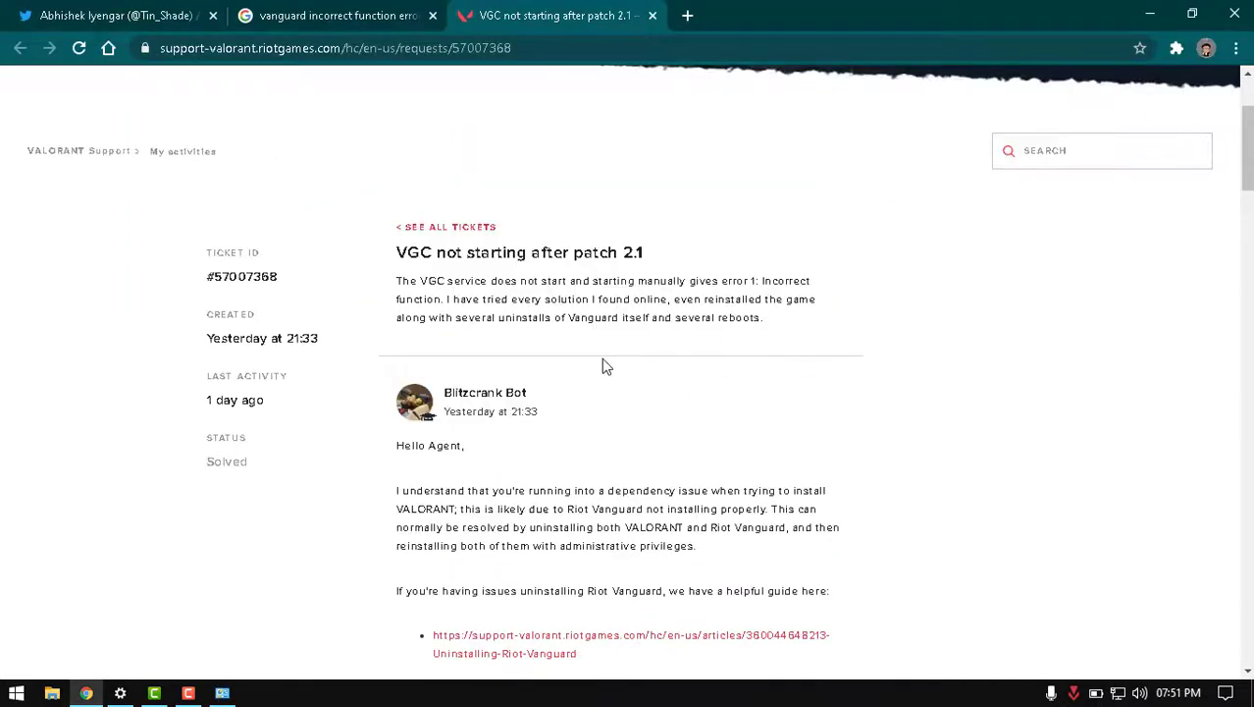
scroll(601, 364, up, 2)
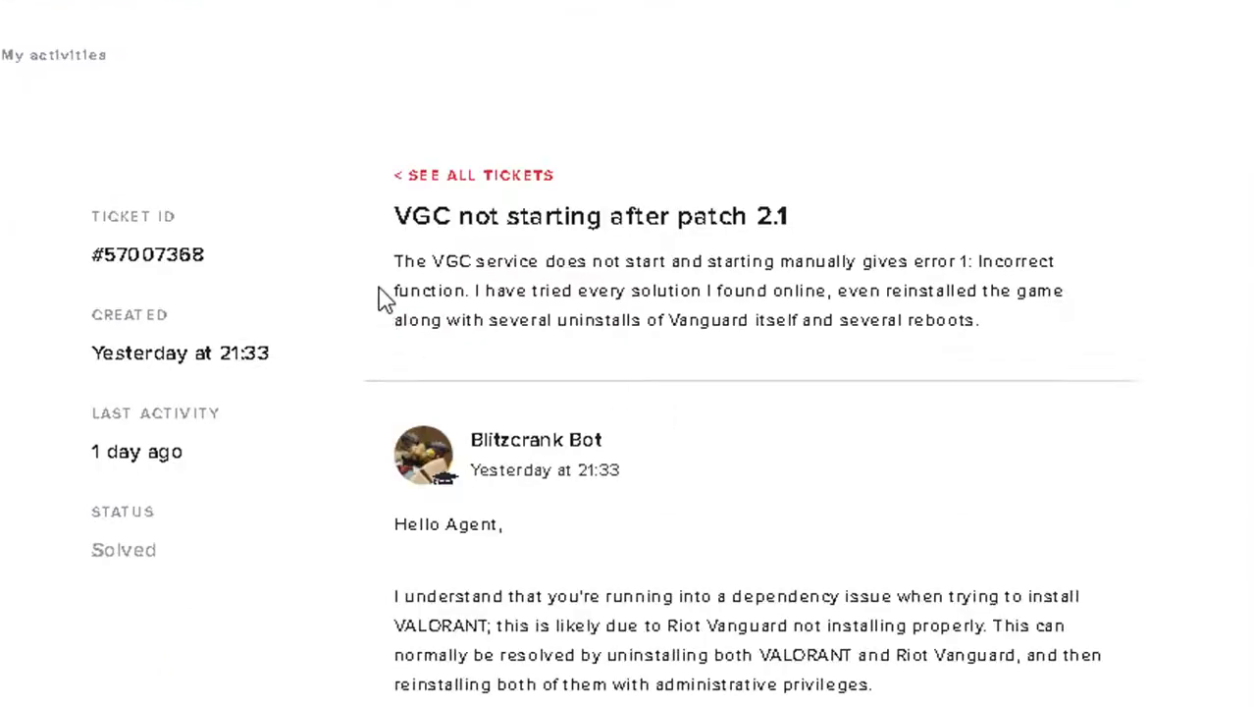
drag(396, 215, 759, 231)
scroll(821, 364, down, 3)
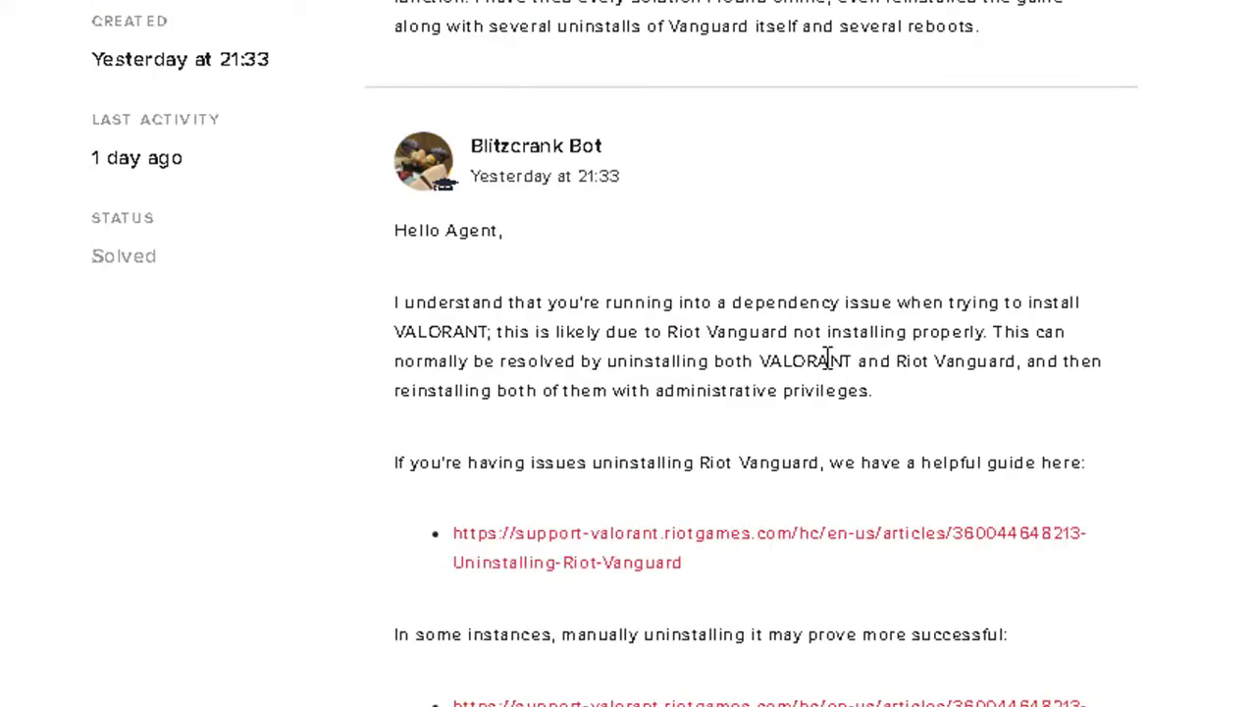
scroll(829, 355, down, 5)
scroll(828, 356, down, 5)
scroll(828, 365, down, 5)
scroll(828, 368, down, 5)
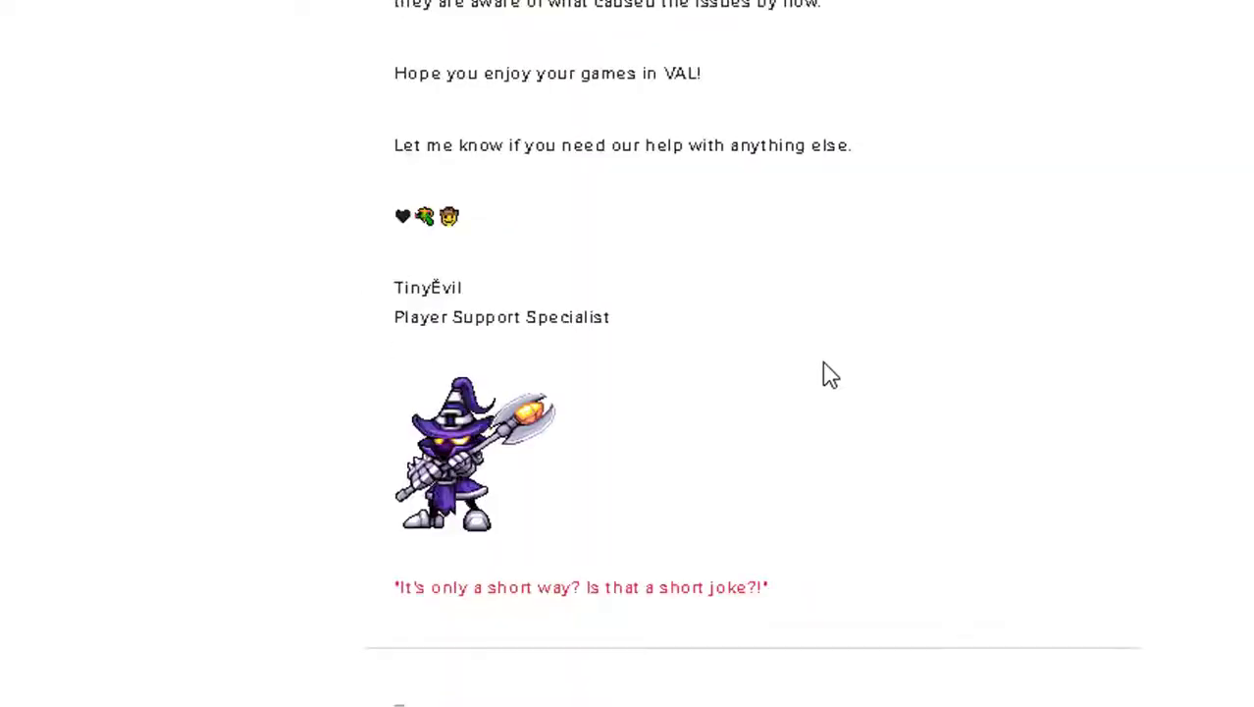
scroll(785, 442, down, 5)
scroll(569, 285, up, 3)
scroll(568, 250, up, 10)
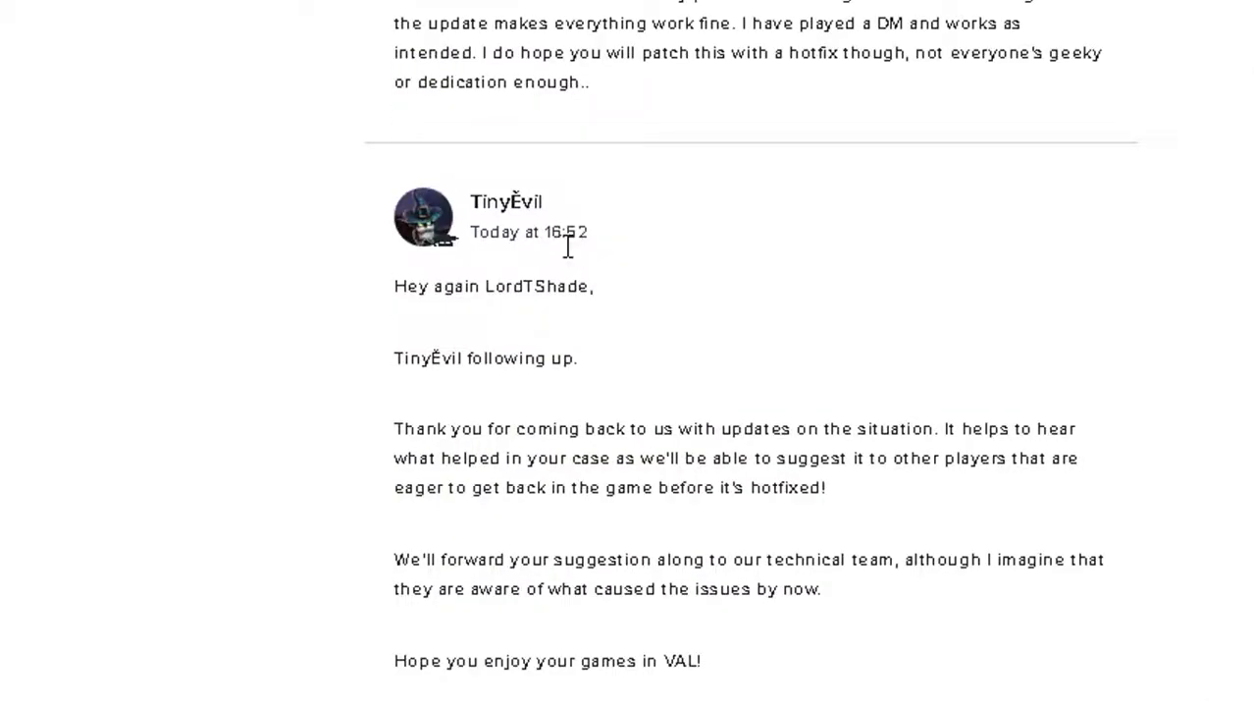
scroll(687, 323, up, 2)
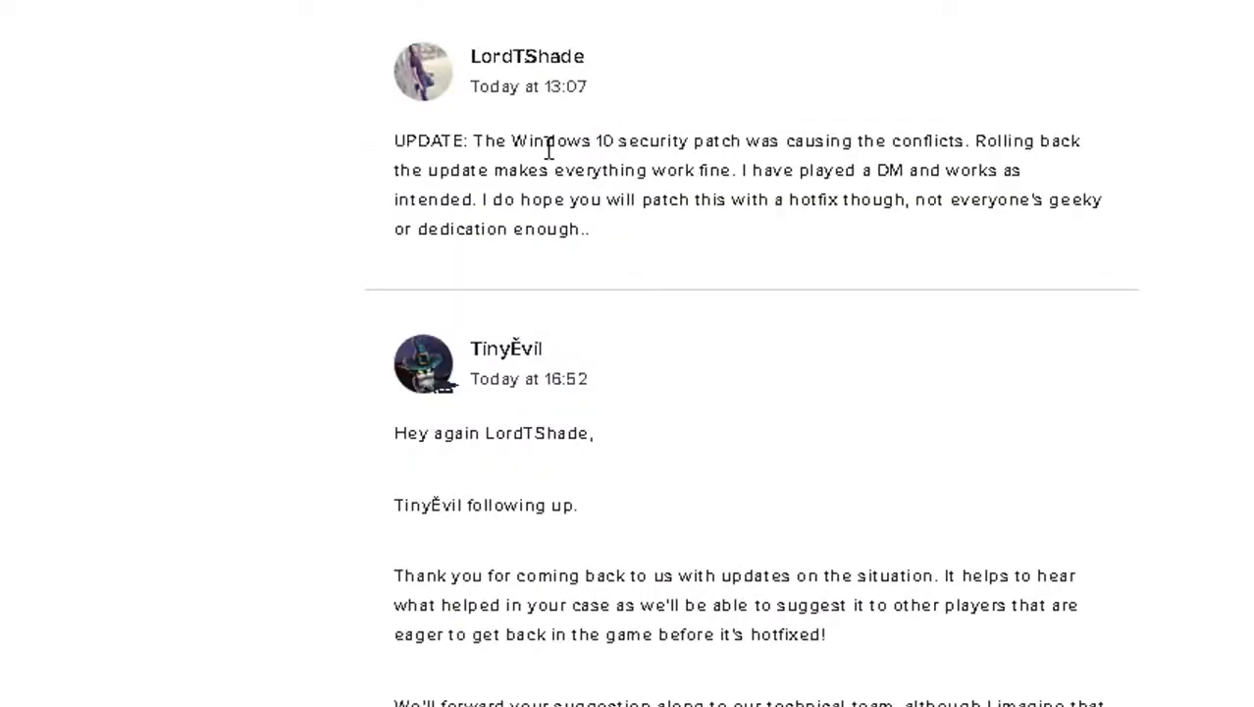
drag(474, 140, 644, 172)
click(655, 297)
scroll(655, 305, down, 1)
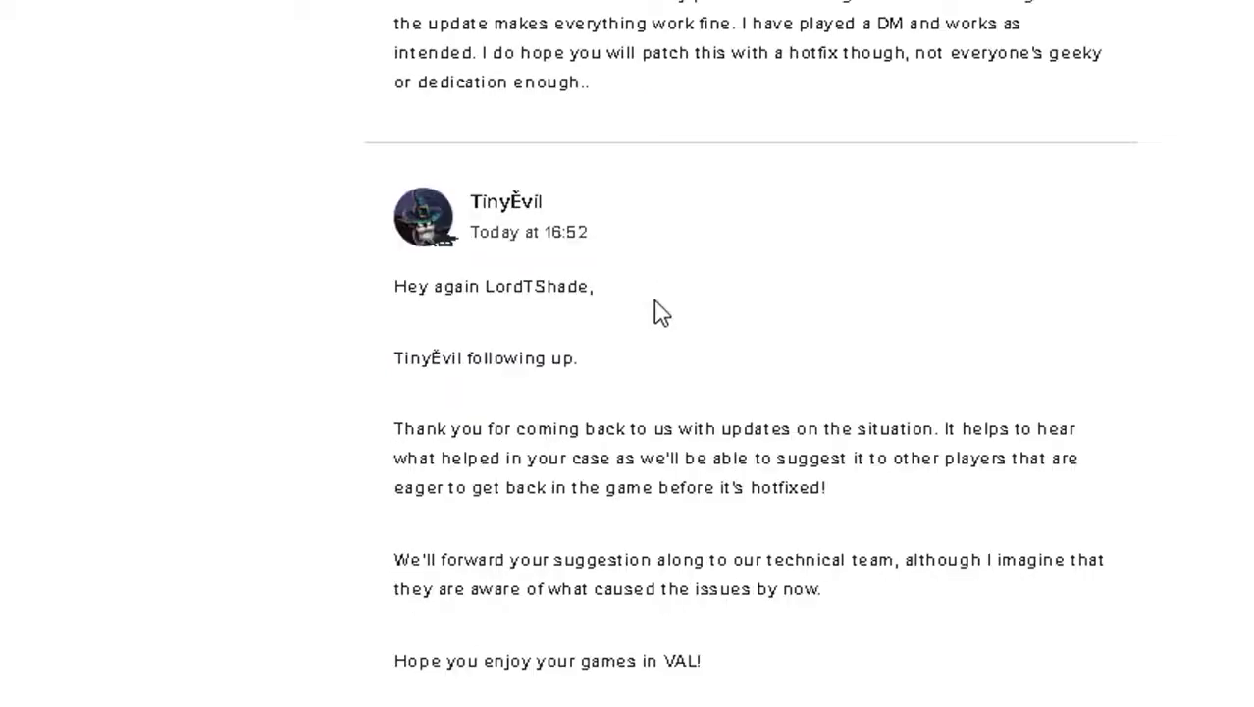
scroll(589, 294, down, 2)
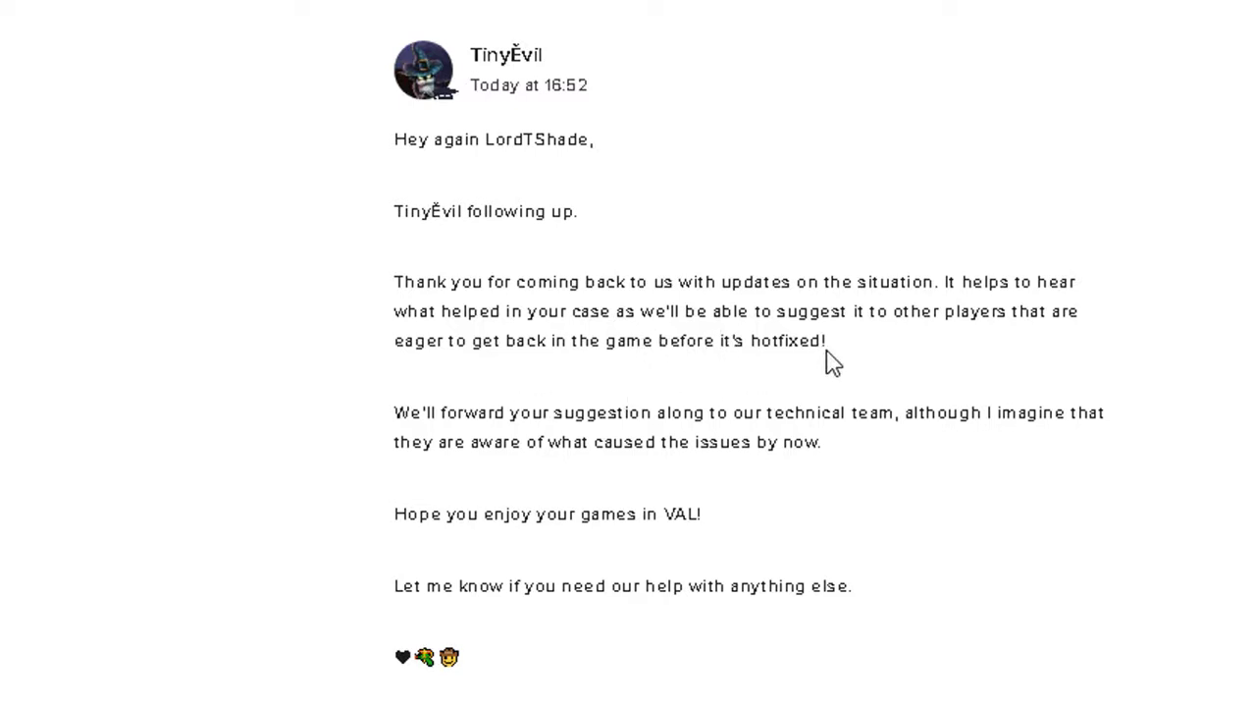
scroll(826, 364, up, 5)
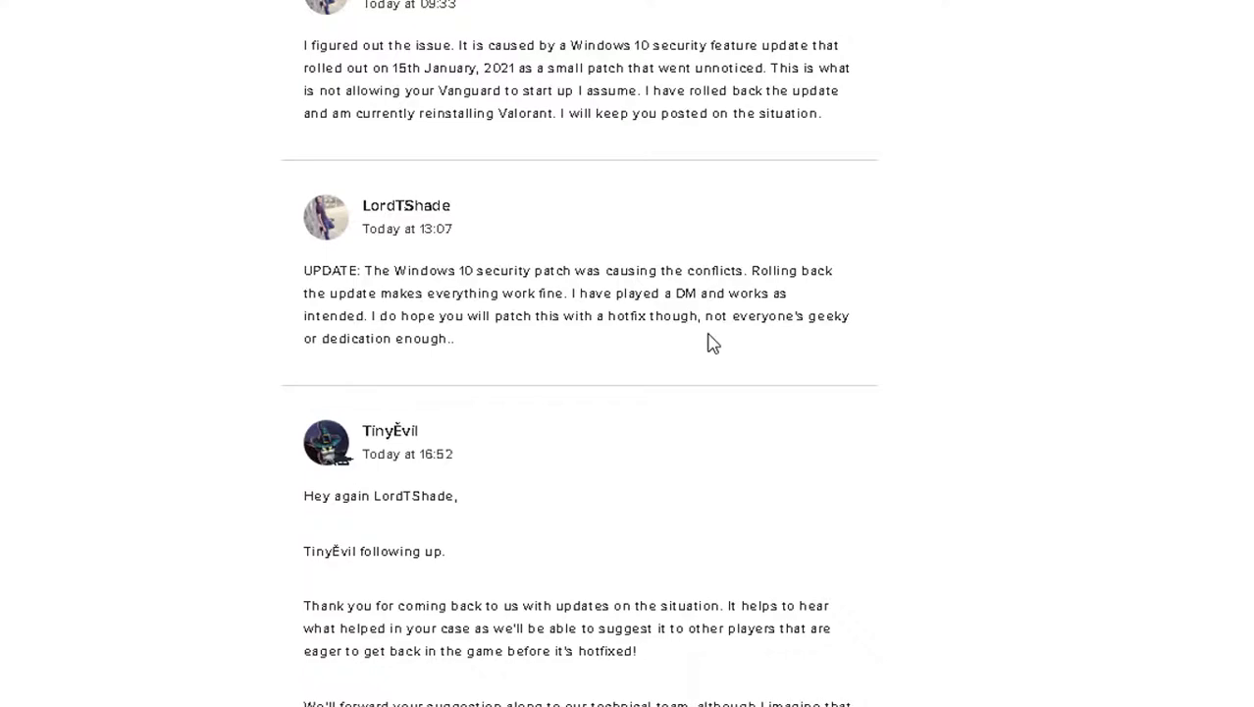
scroll(712, 341, up, 1)
scroll(711, 342, up, 2)
scroll(712, 342, up, 5)
scroll(677, 364, up, 3)
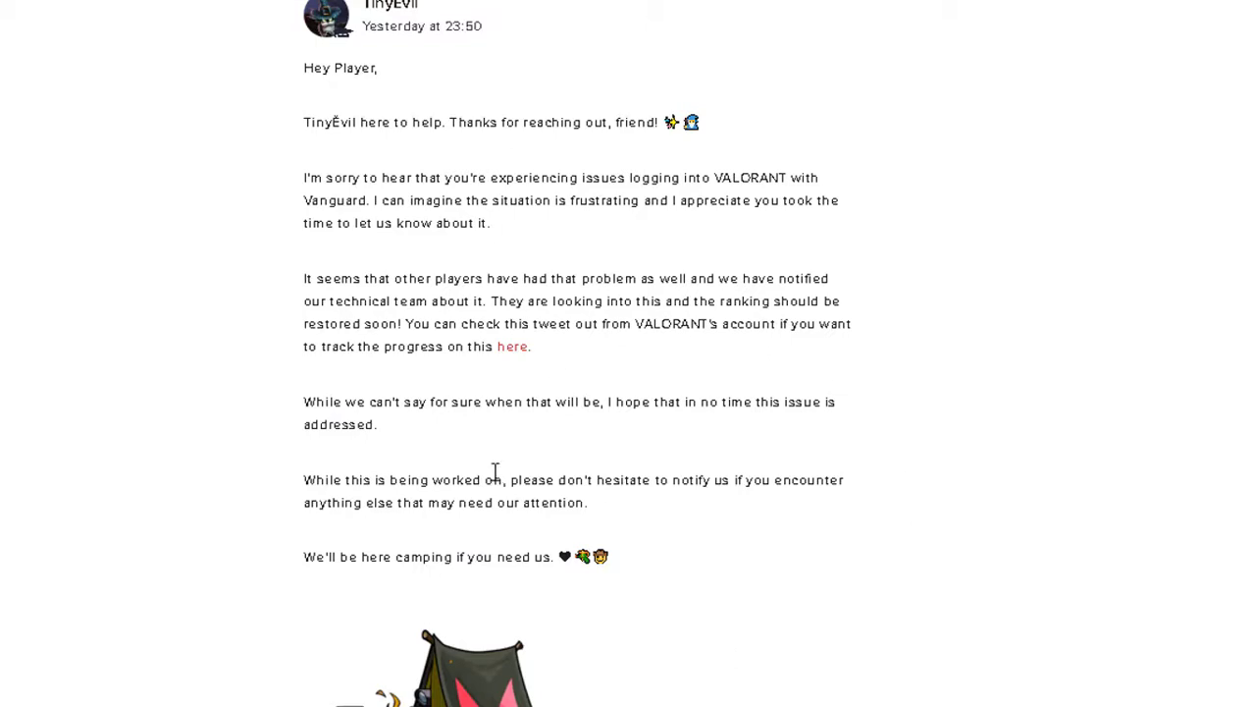
scroll(495, 476, down, 5)
scroll(496, 479, down, 3)
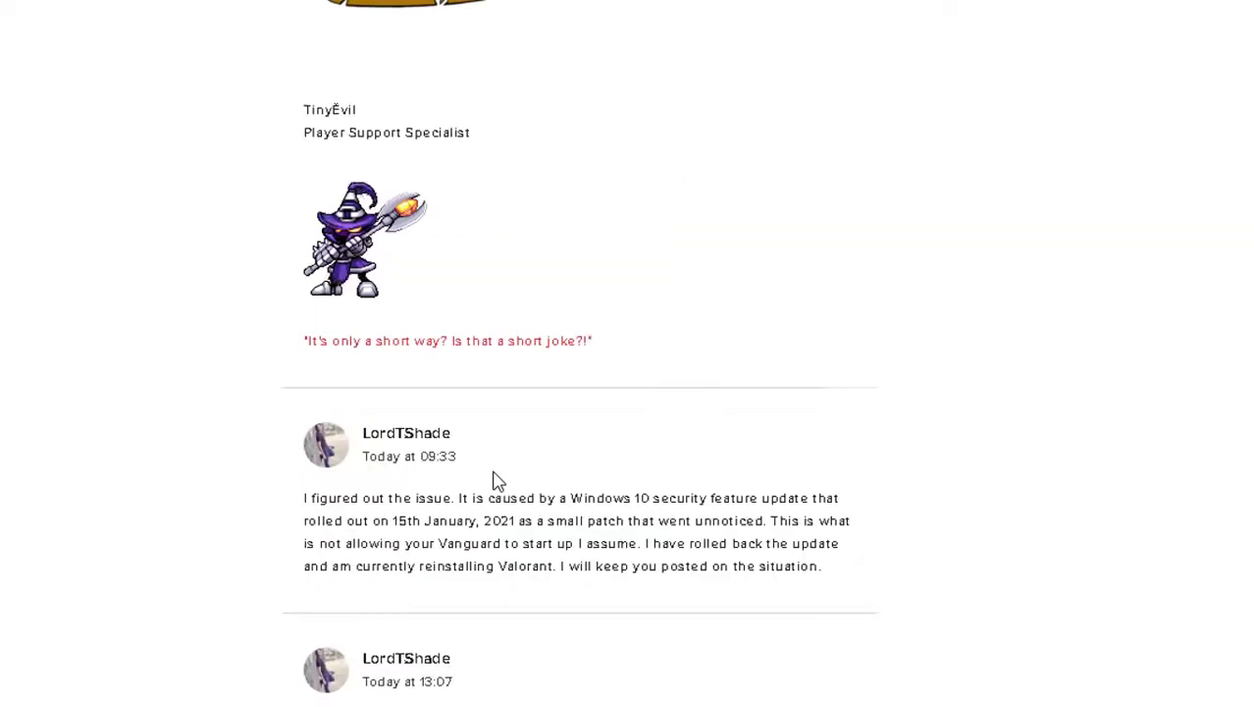
scroll(496, 479, down, 2)
scroll(496, 480, down, 1)
scroll(496, 480, down, 1)
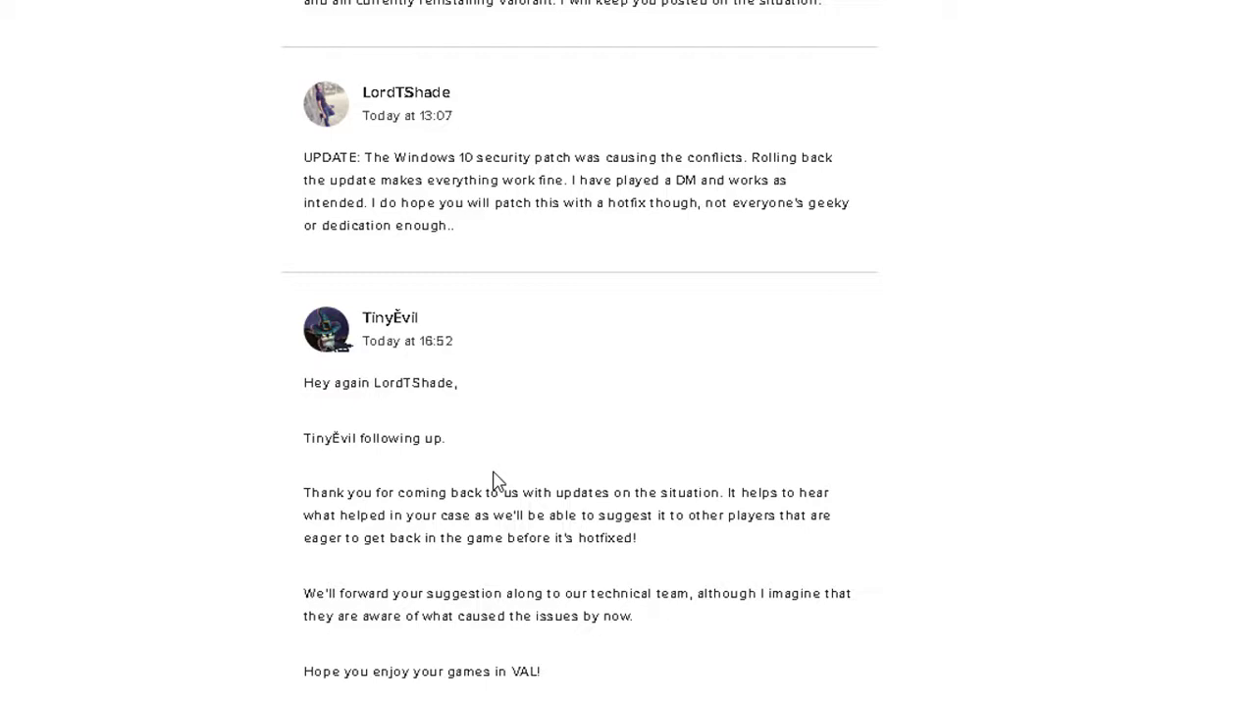
scroll(493, 481, down, 1)
scroll(494, 481, down, 1)
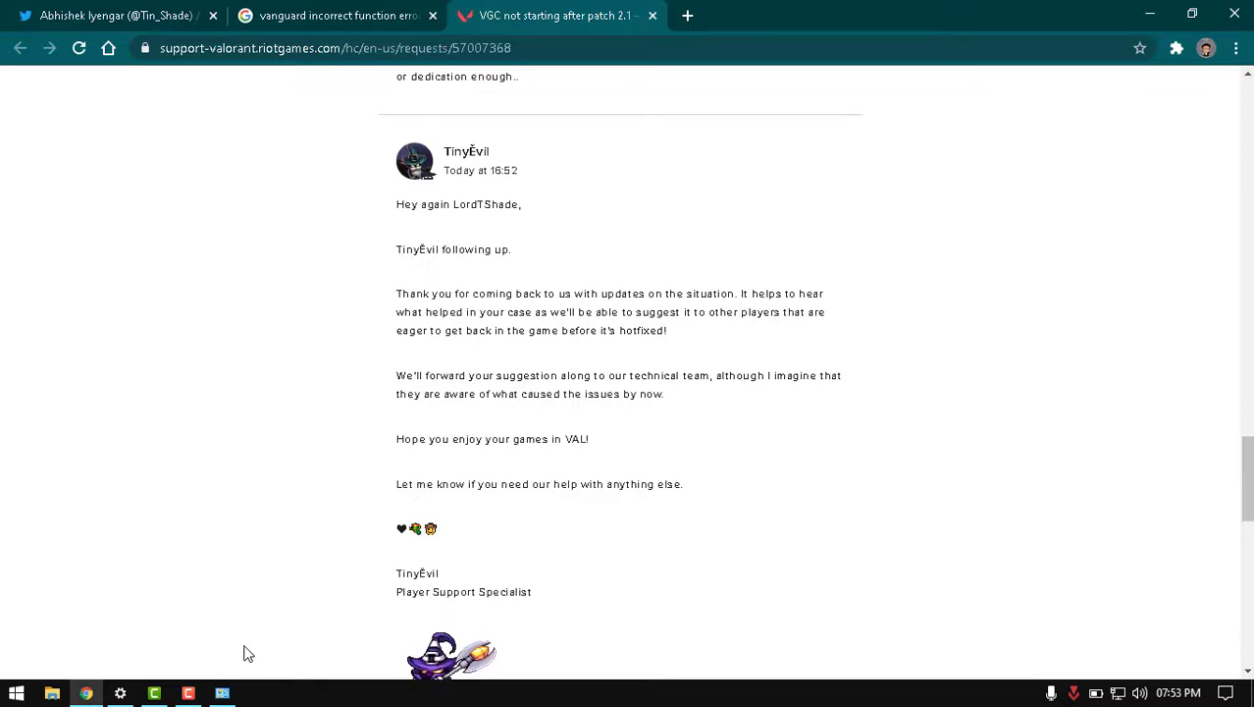
scroll(265, 659, down, 1)
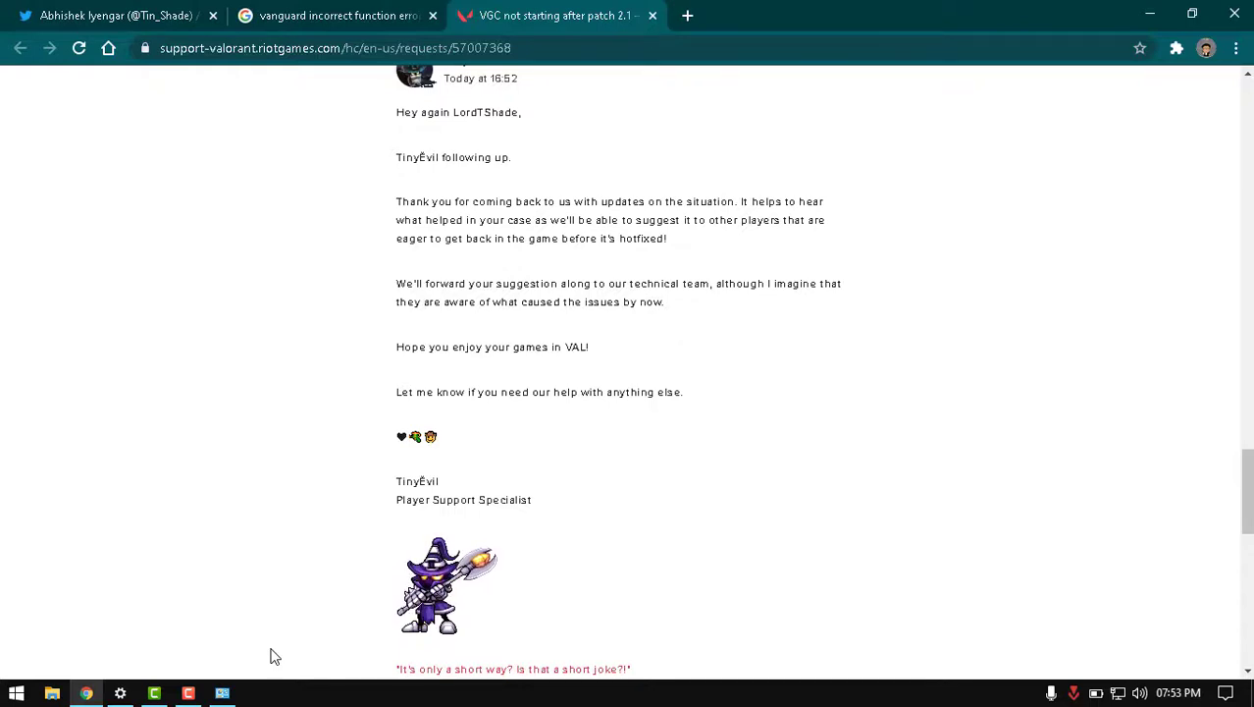
scroll(275, 657, down, 1)
scroll(275, 657, down, 1)
scroll(275, 657, up, 1)
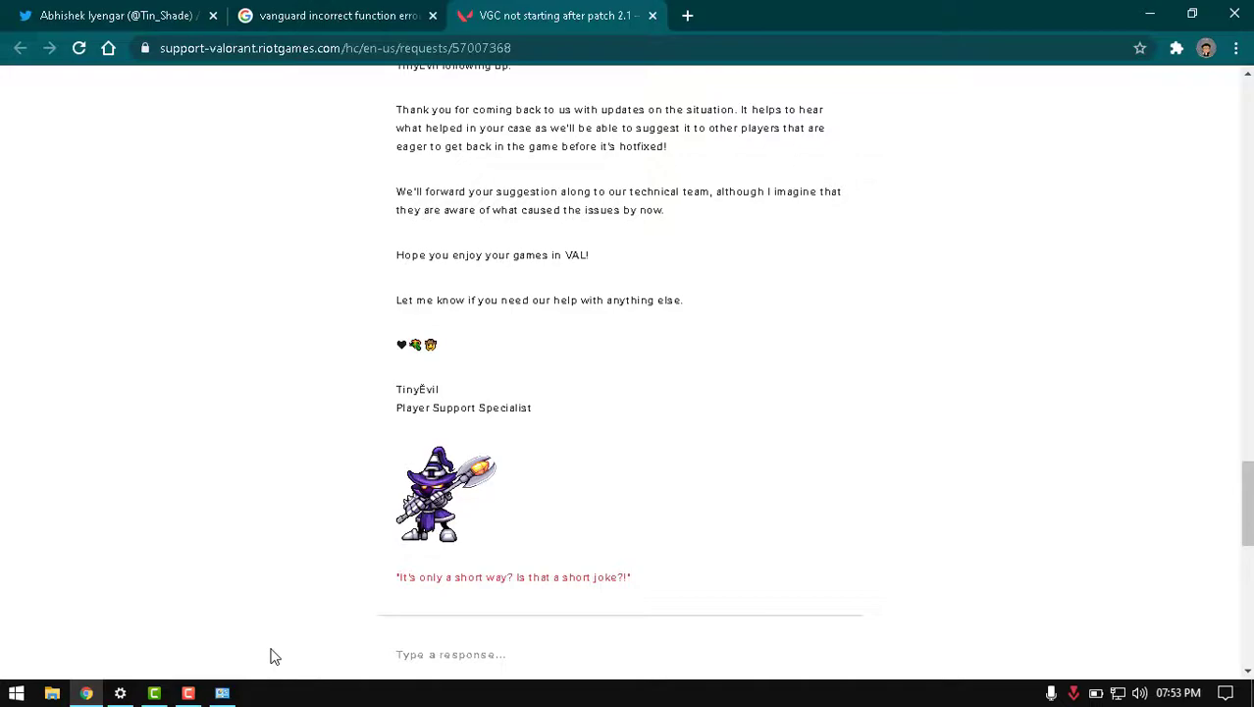
Bring Control Panel forward and open Programs, then View installed updates
click(222, 693)
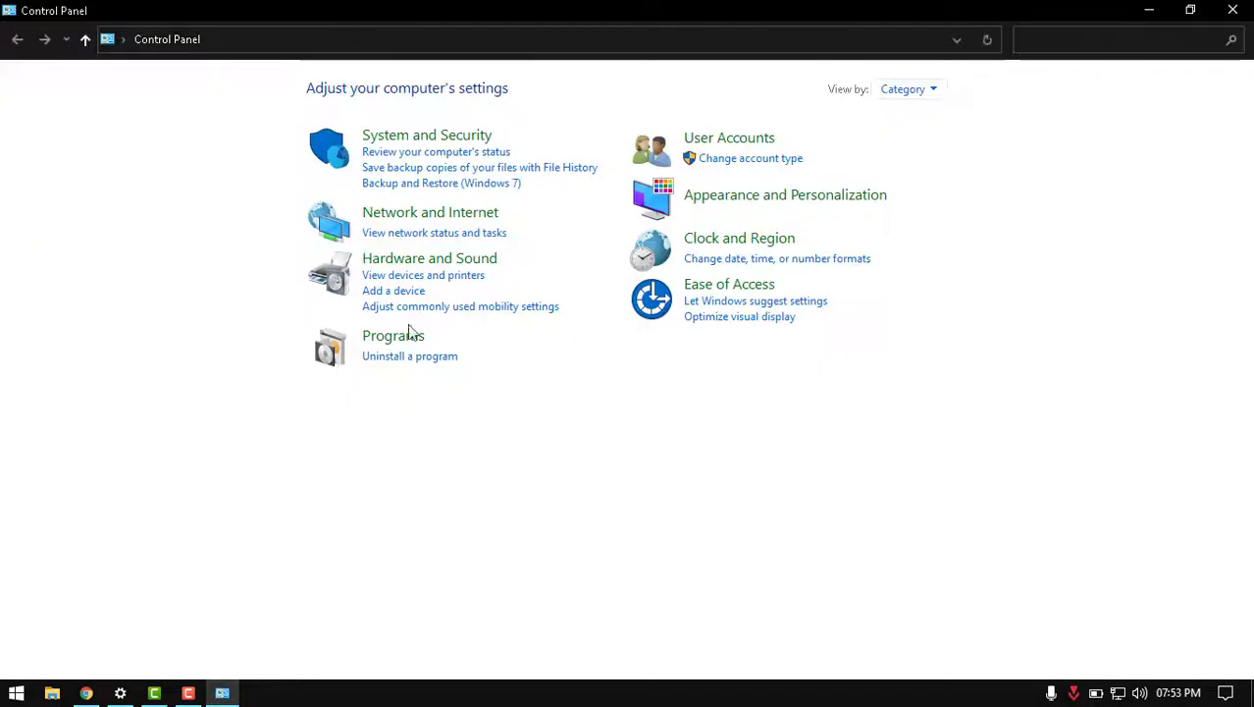
click(444, 370)
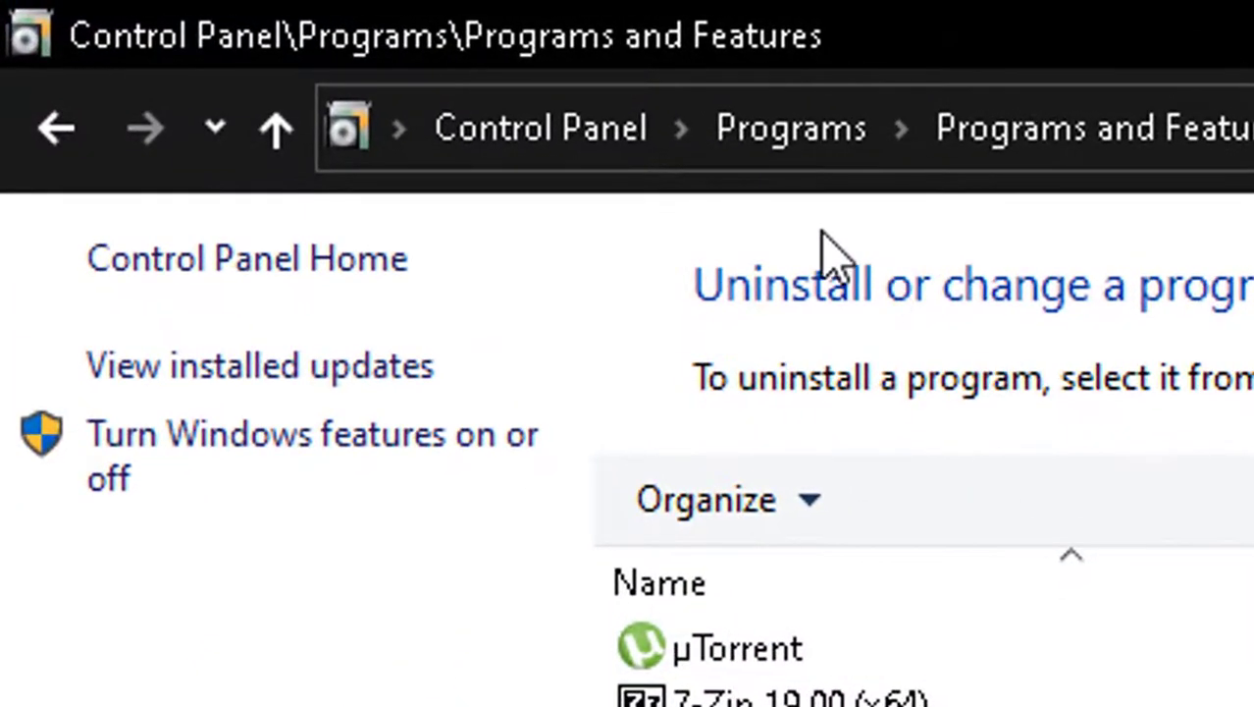
click(263, 373)
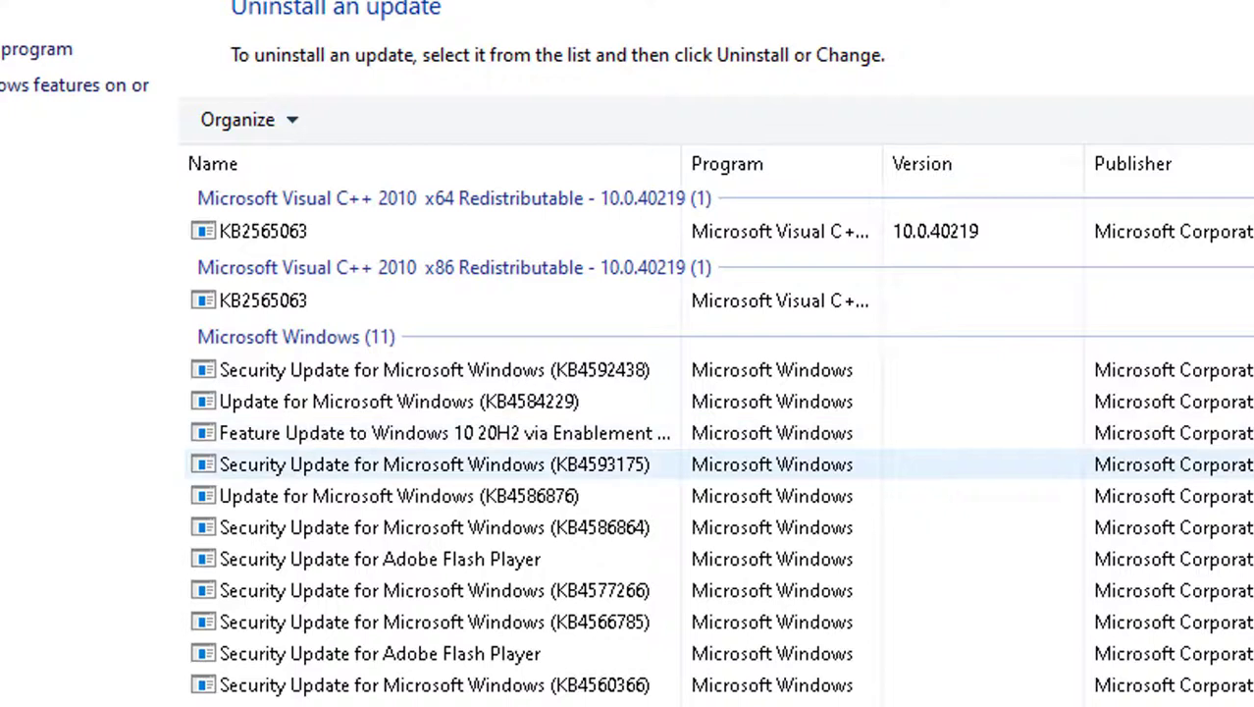
Inspect the KB4592438, Windows 10 20H2 feature update and KB4593175 rows, ending on KB4593175
click(399, 378)
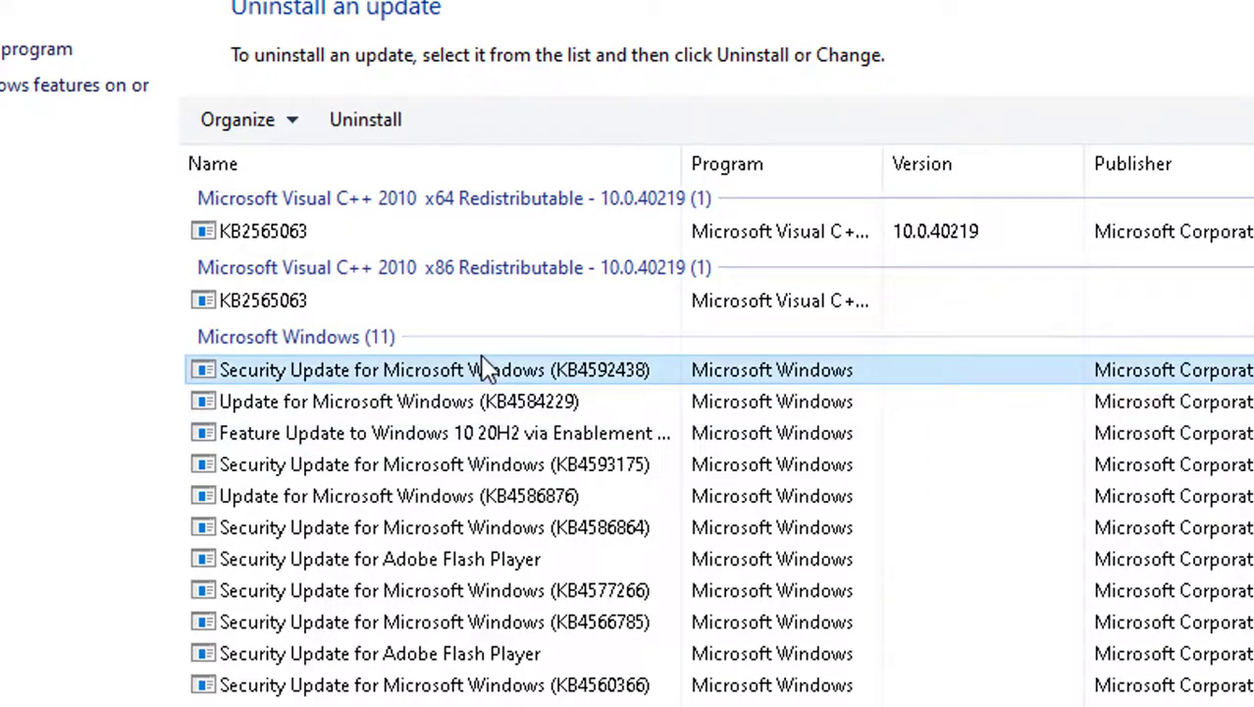
click(457, 403)
click(458, 435)
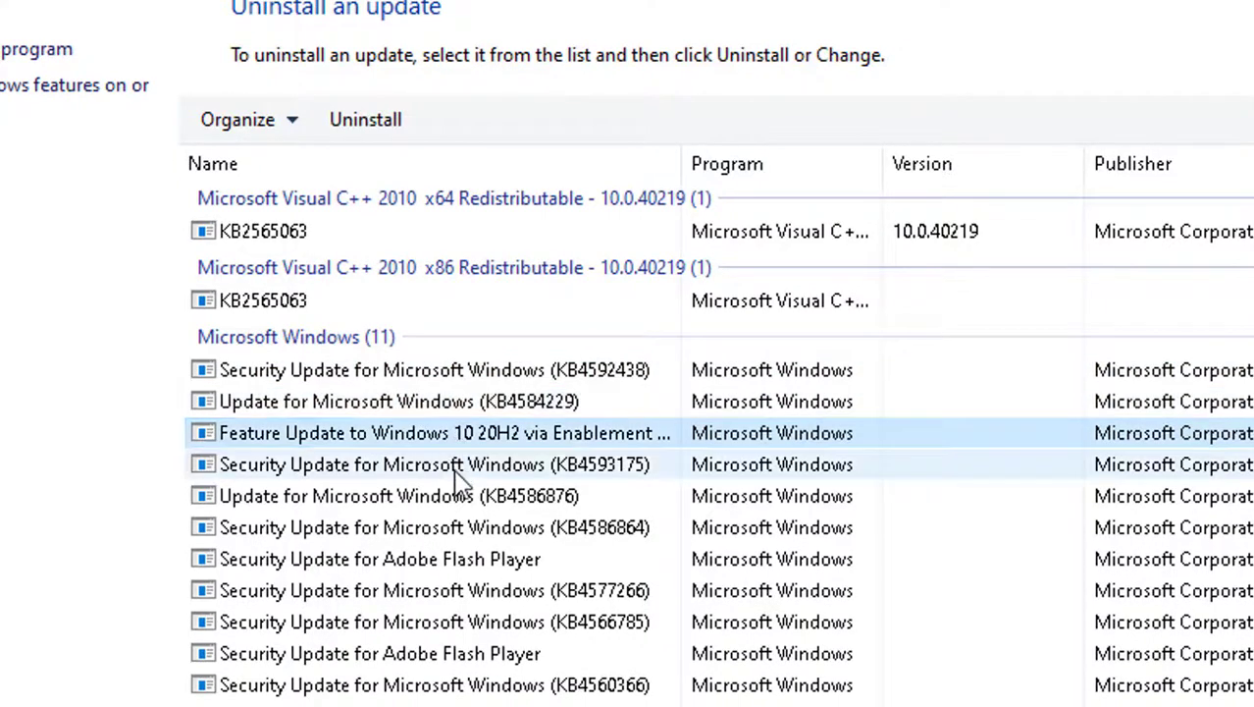
click(454, 469)
click(469, 442)
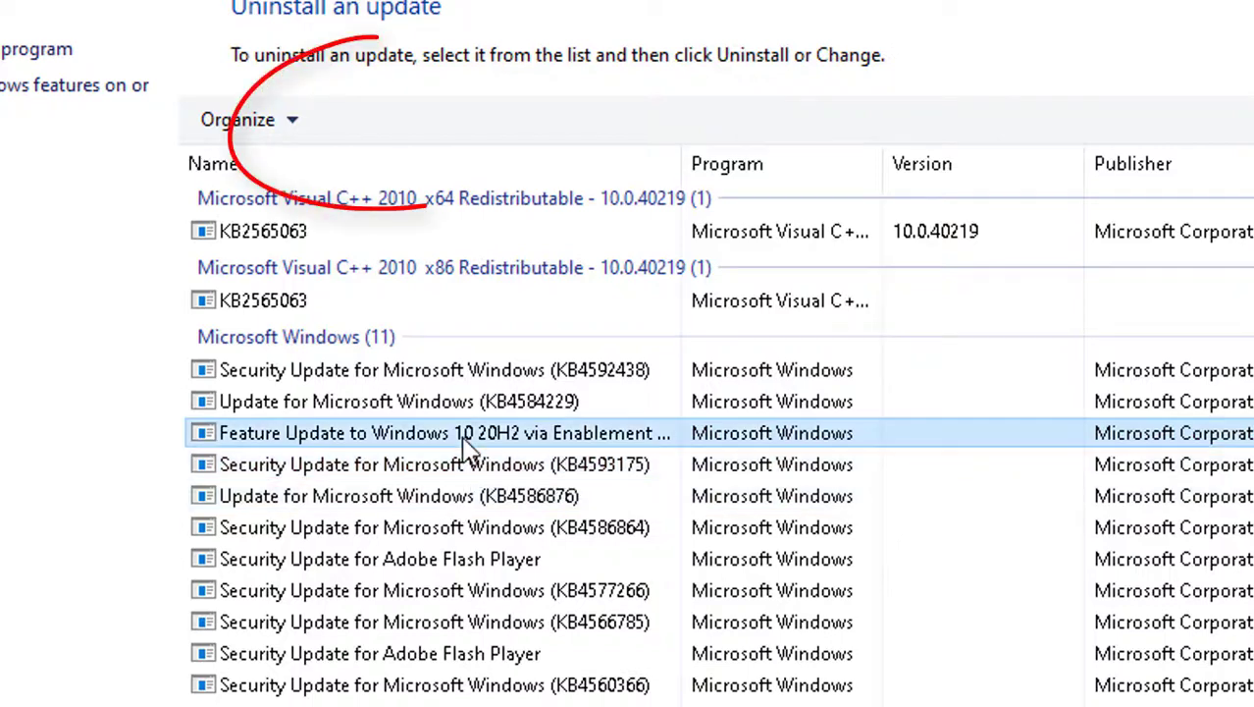
click(462, 467)
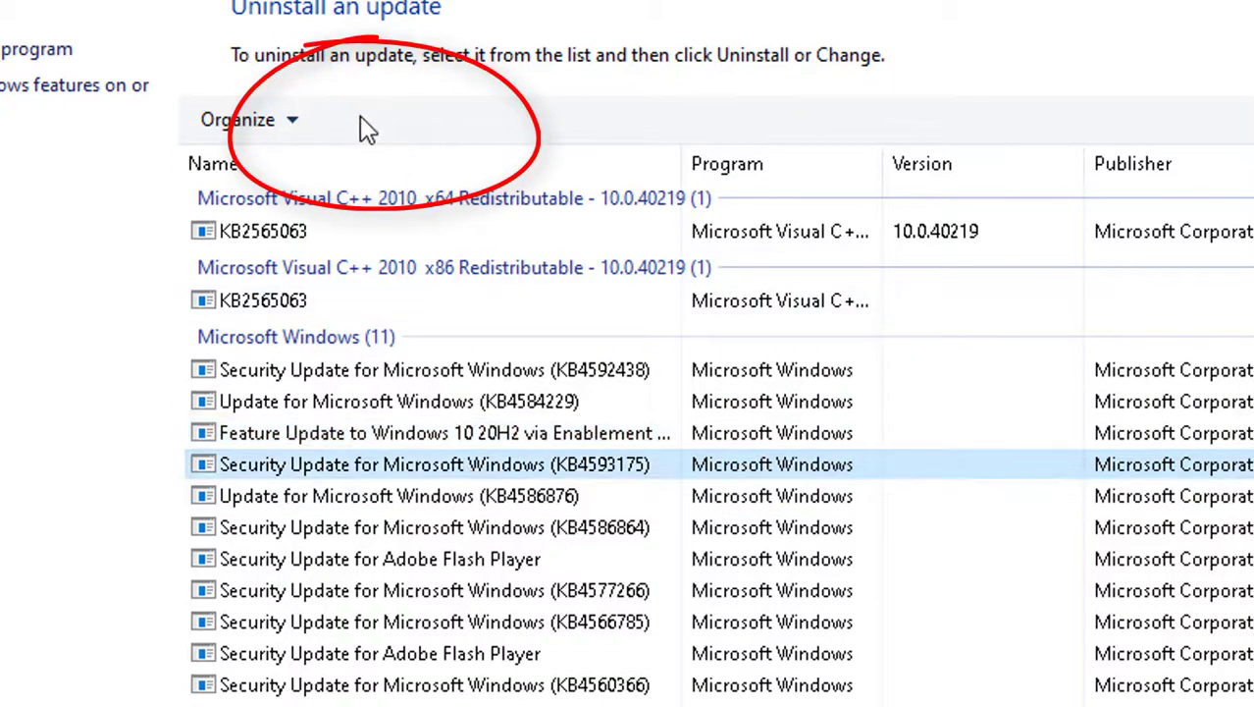
click(393, 434)
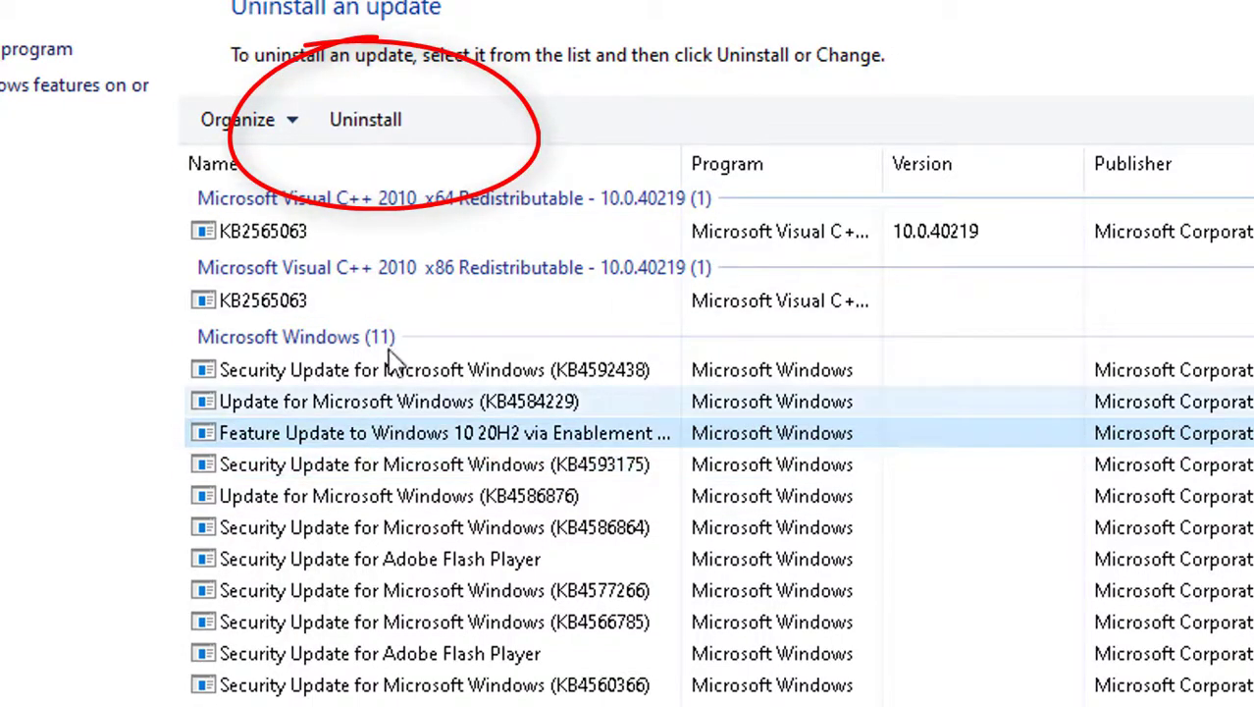
click(324, 471)
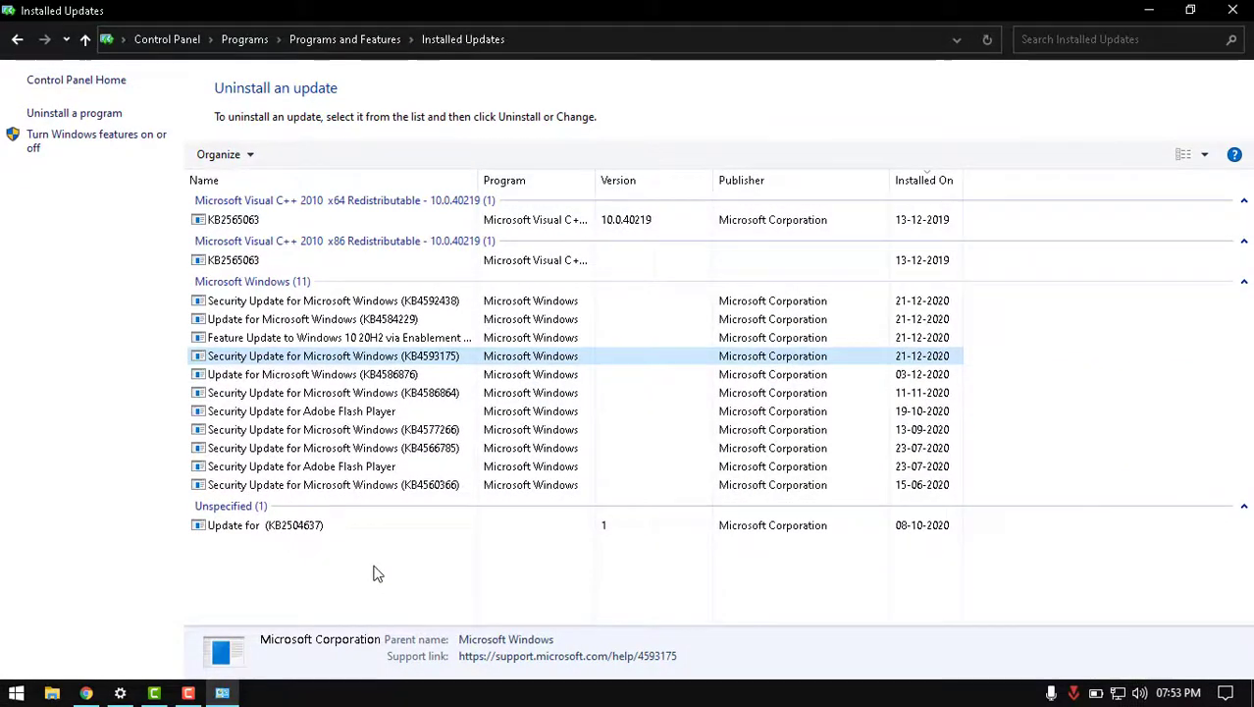
Search 'system', open Create a restore point, and launch System Restore from System Protection
key(super)
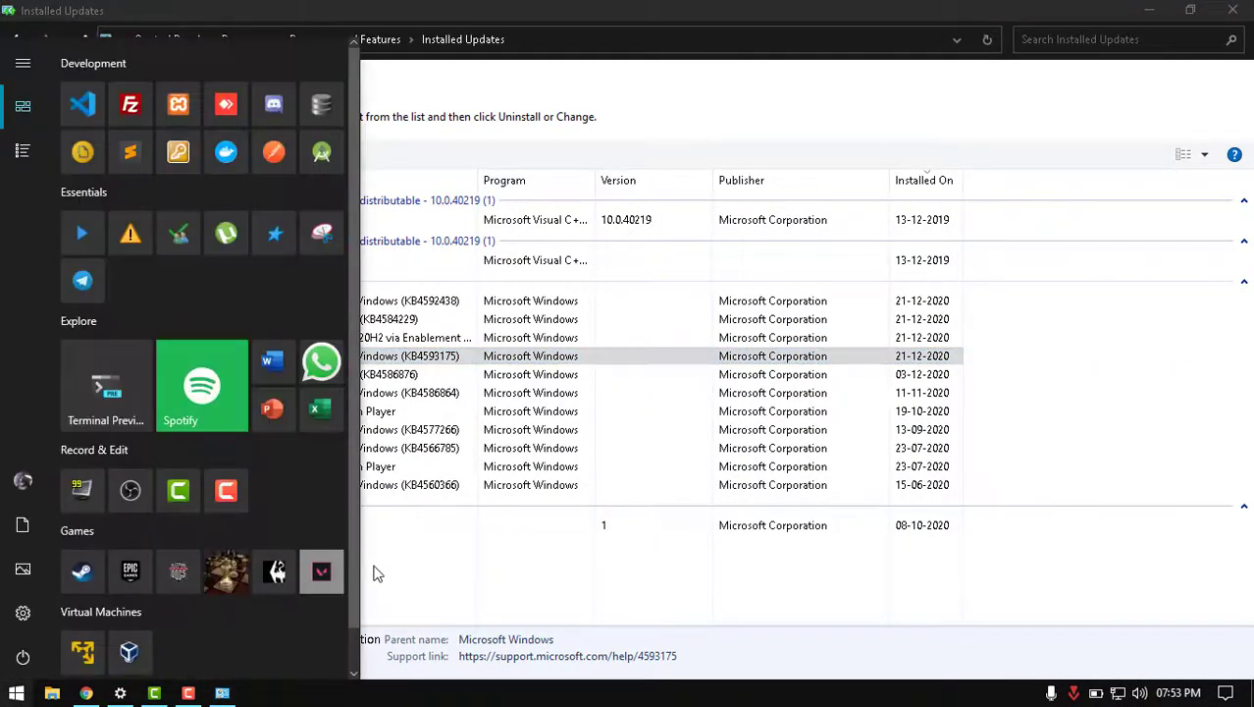
text(system)
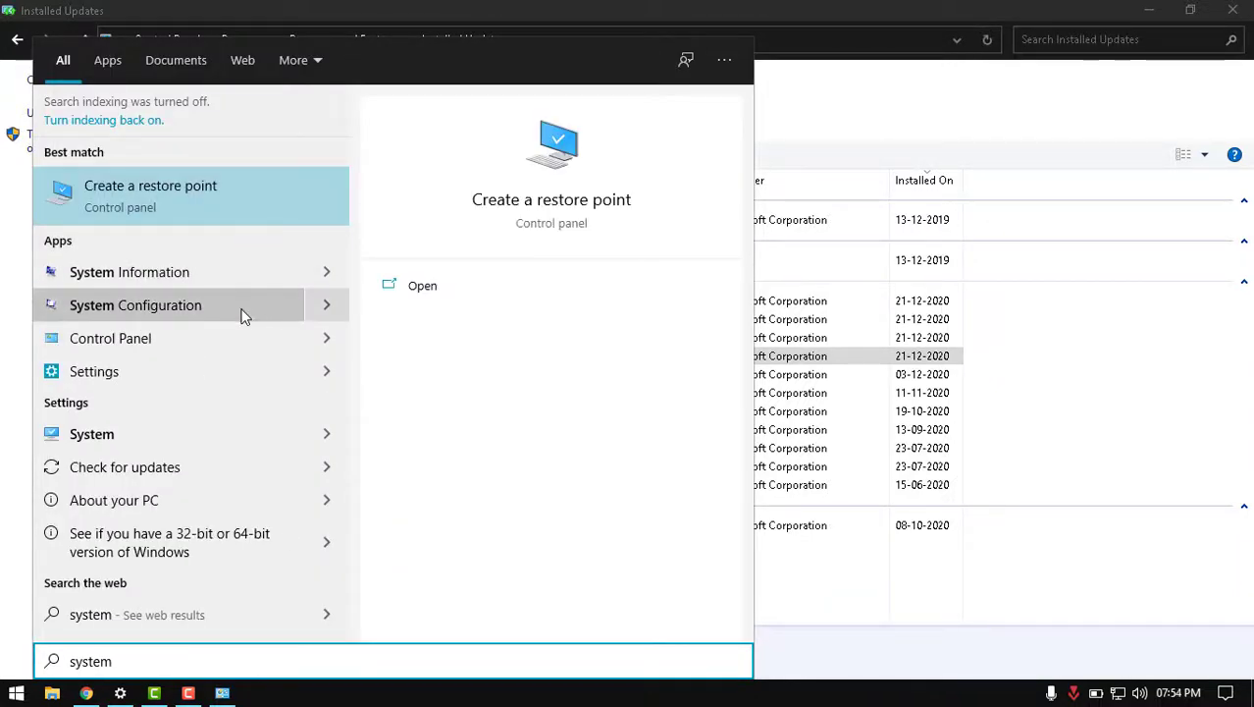
click(441, 285)
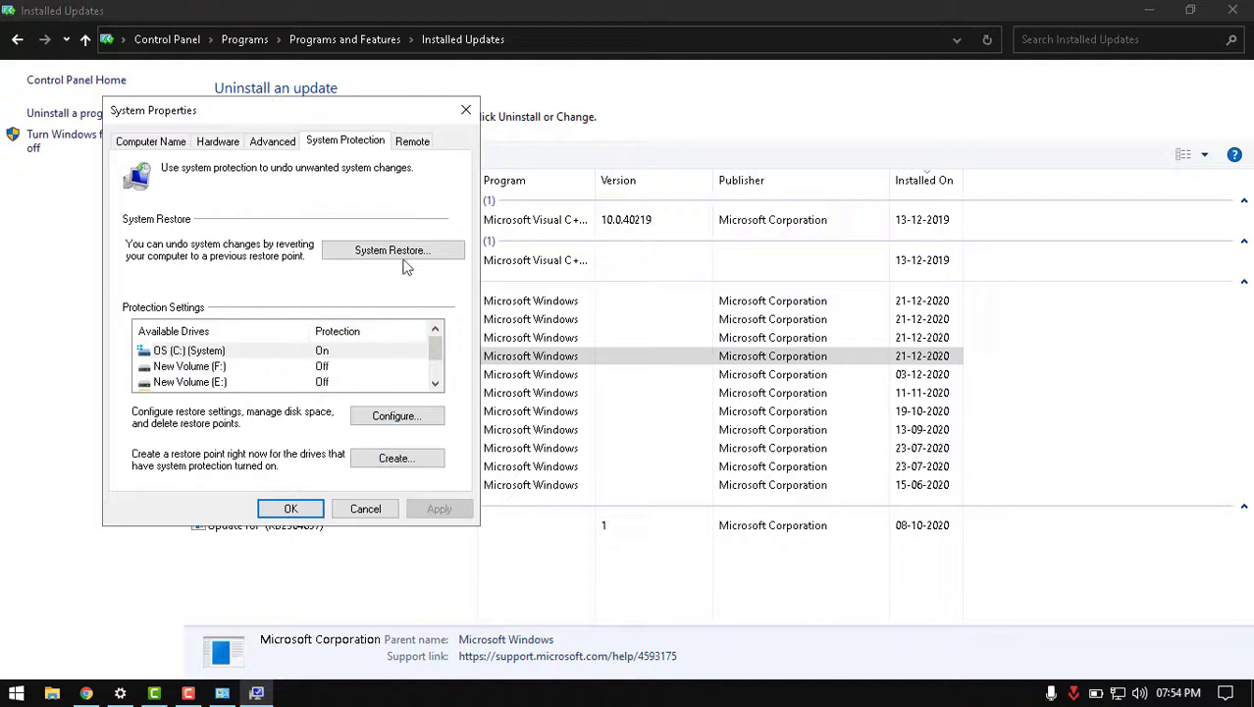
click(392, 250)
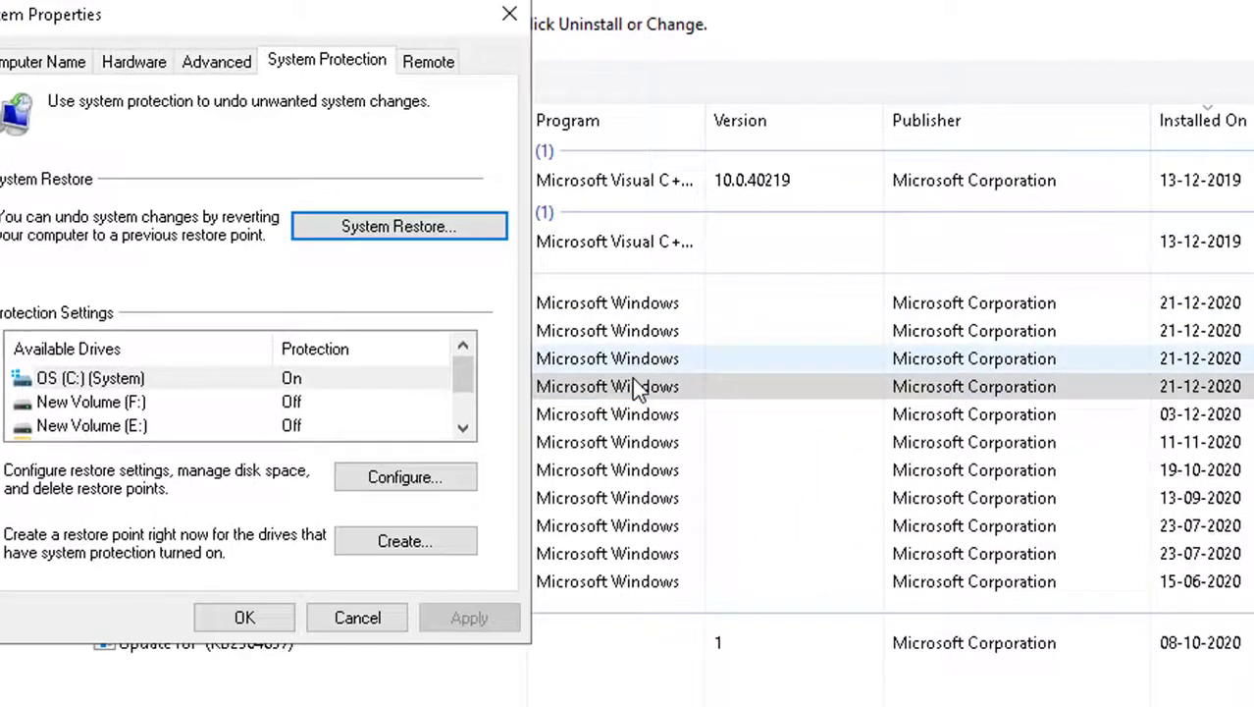
drag(270, 15, 379, 25)
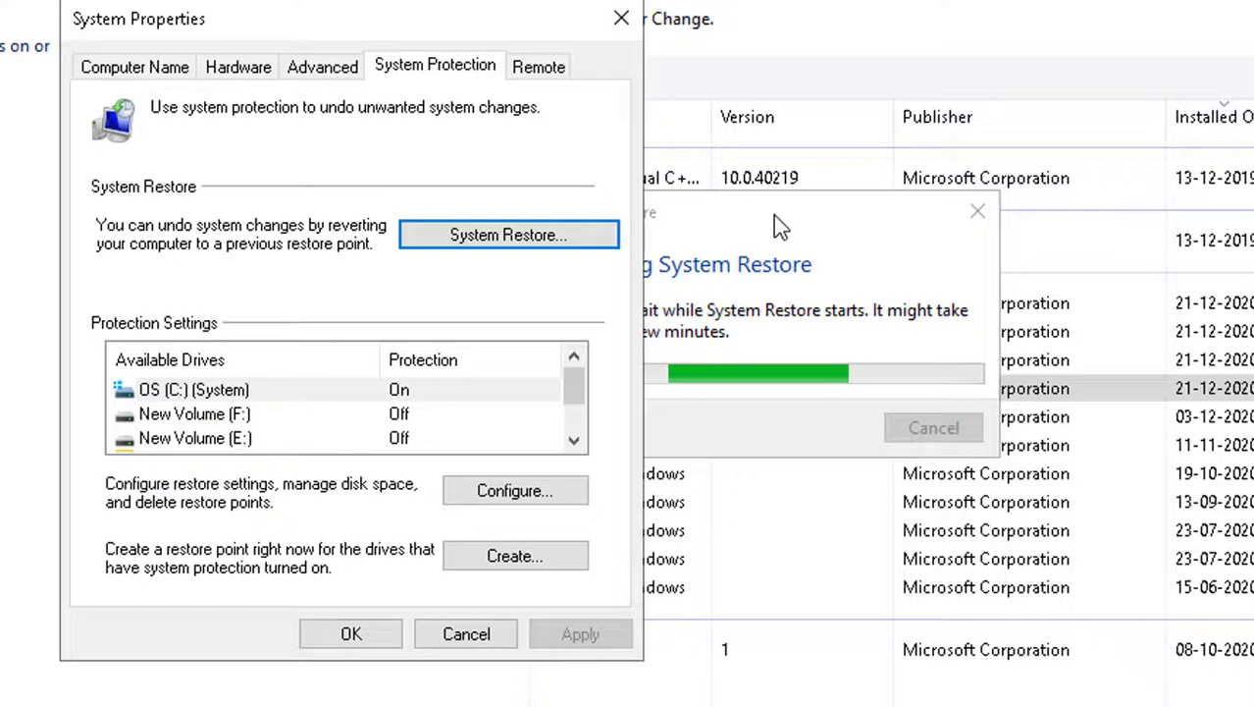
drag(774, 215, 848, 240)
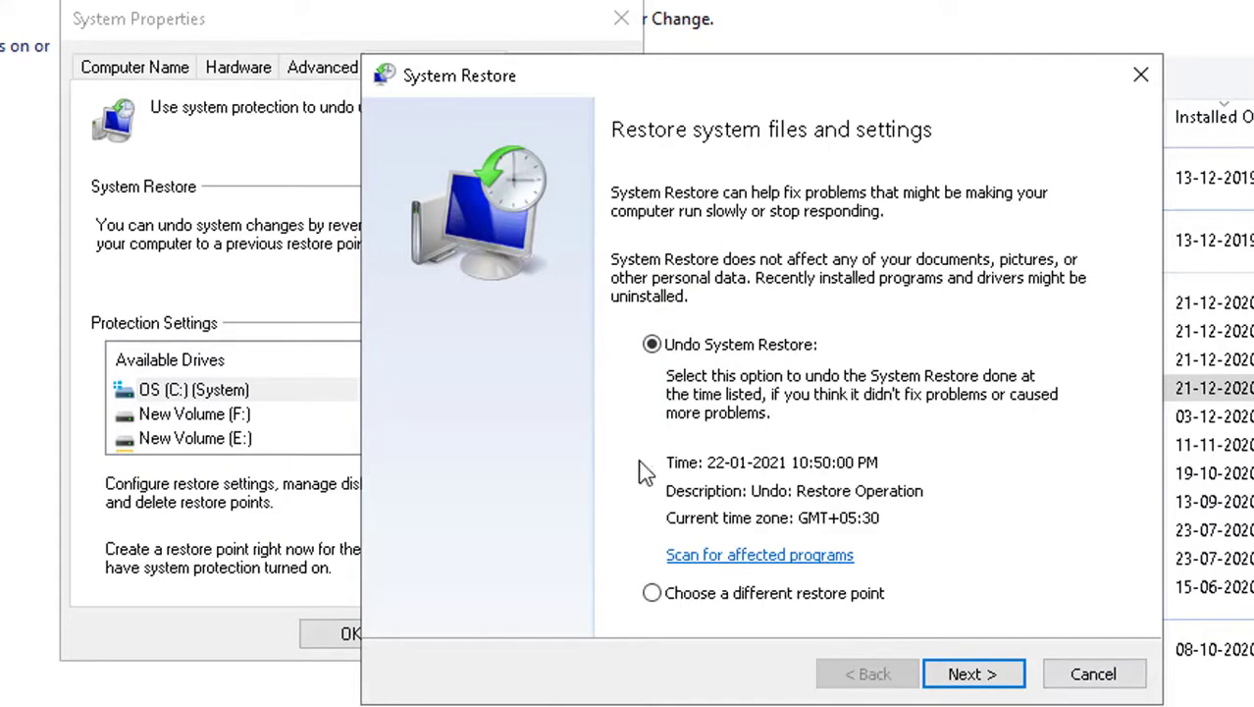
List all restore points, try Automatic Restore Point and AfterValo, then cancel without restoring
click(651, 593)
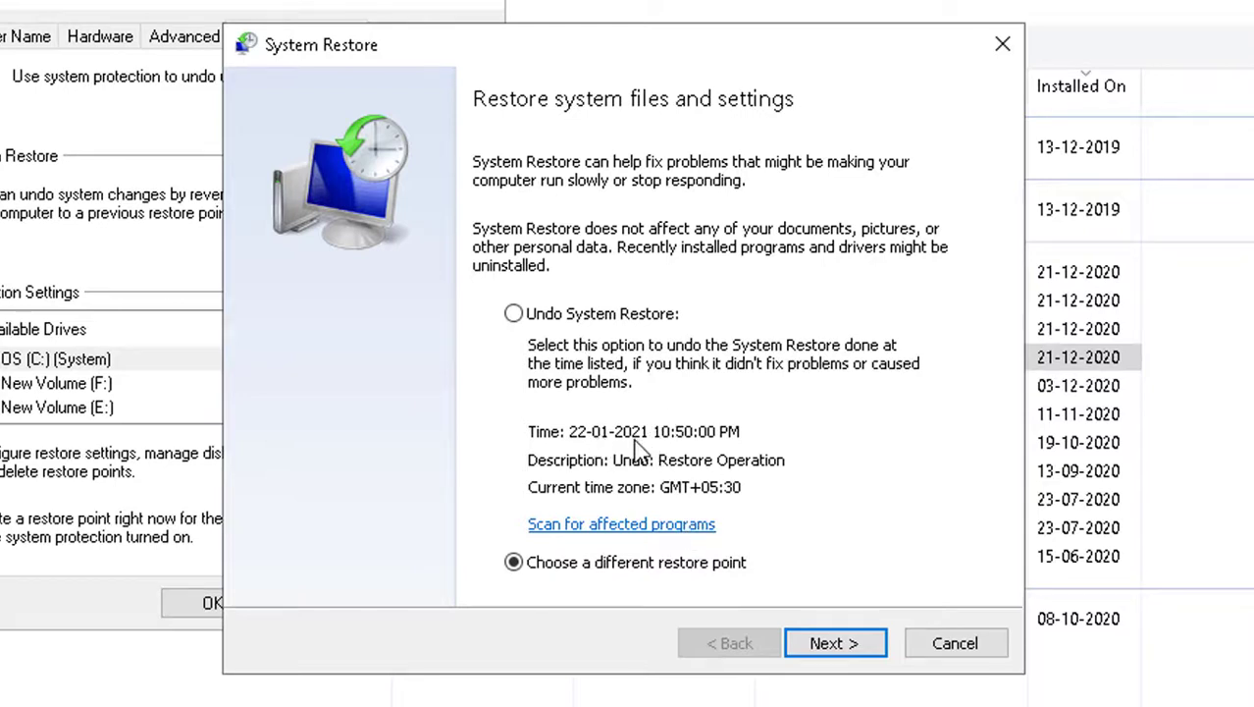
click(851, 643)
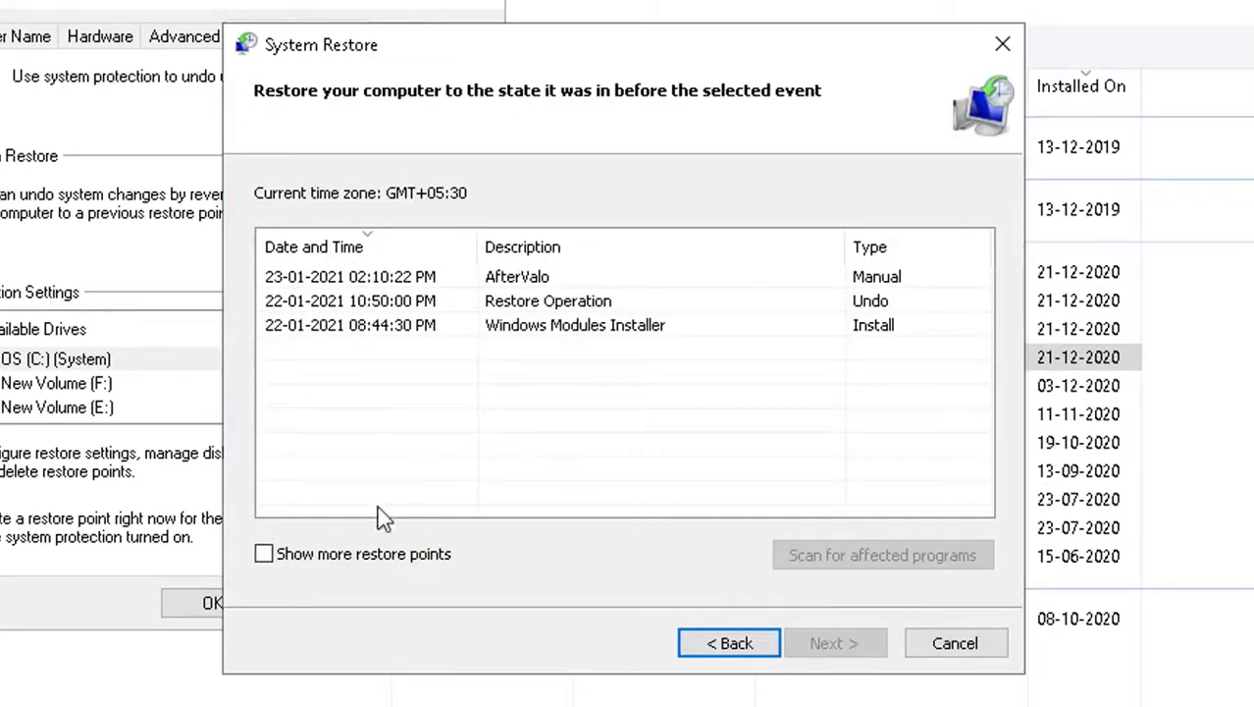
click(358, 562)
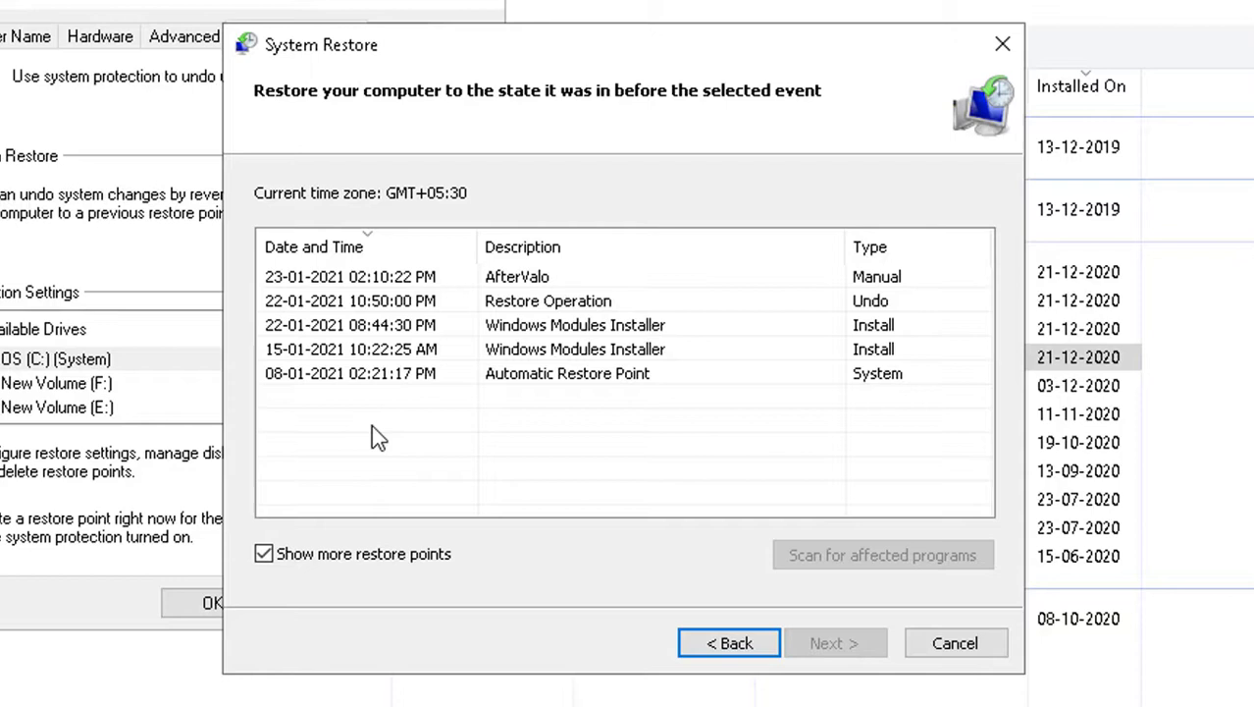
click(377, 378)
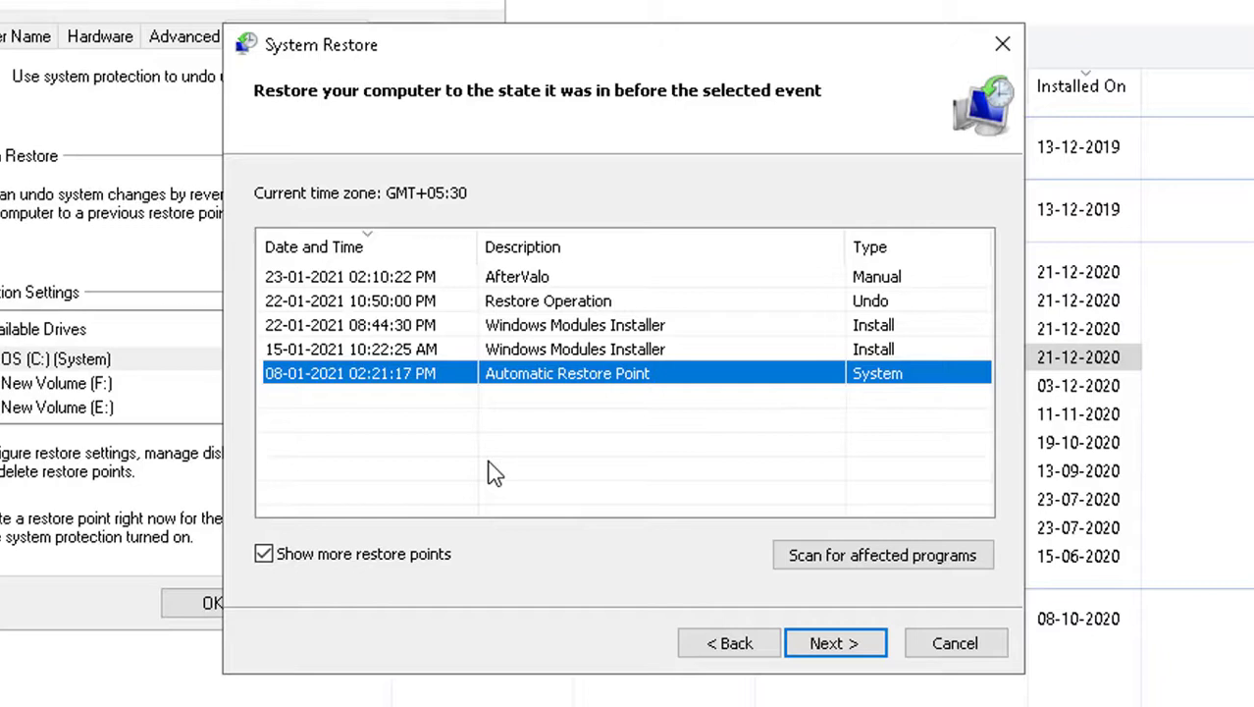
click(491, 279)
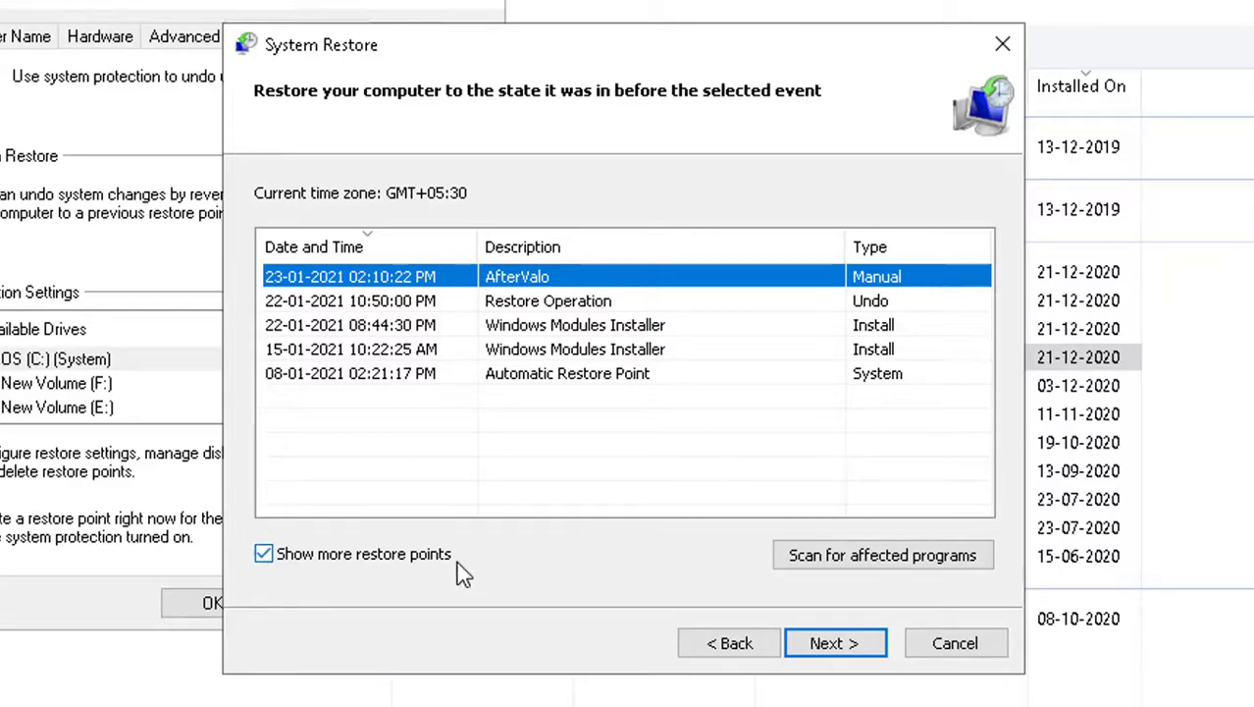
click(926, 643)
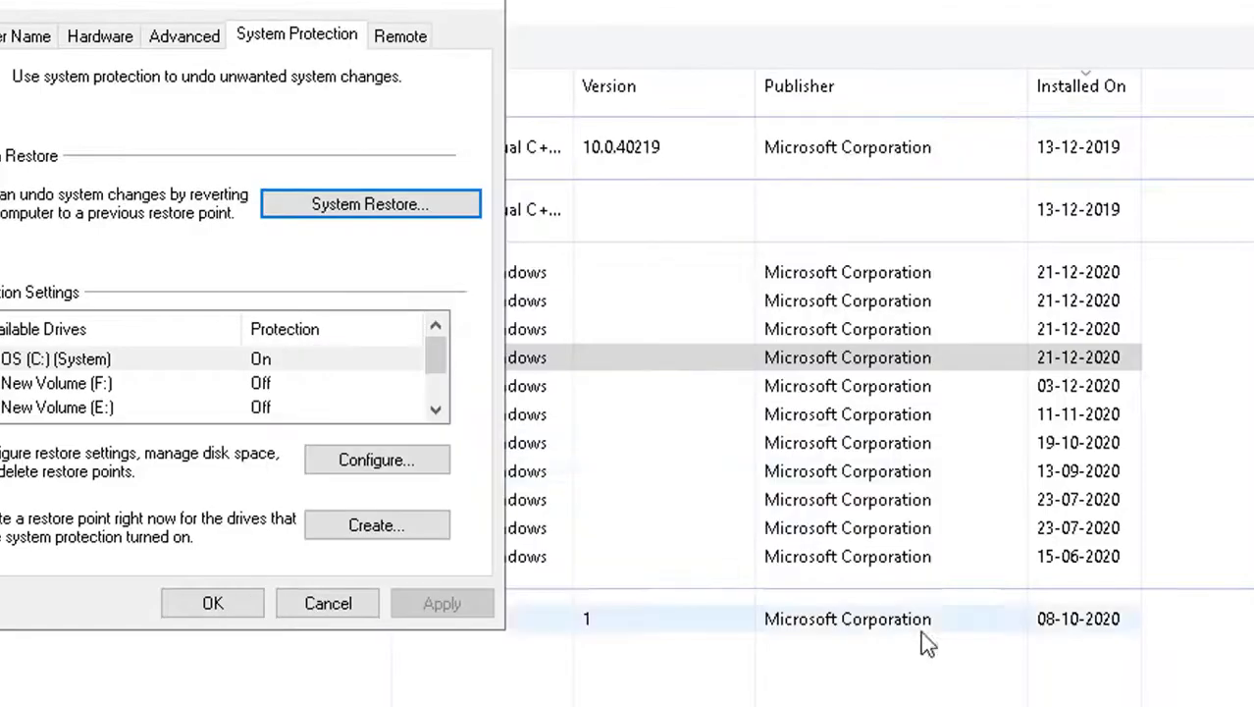
Close System Properties and Installed Updates, then open the Reddit vgc.exe 'Incorrect Function' thread in a new tab
click(345, 603)
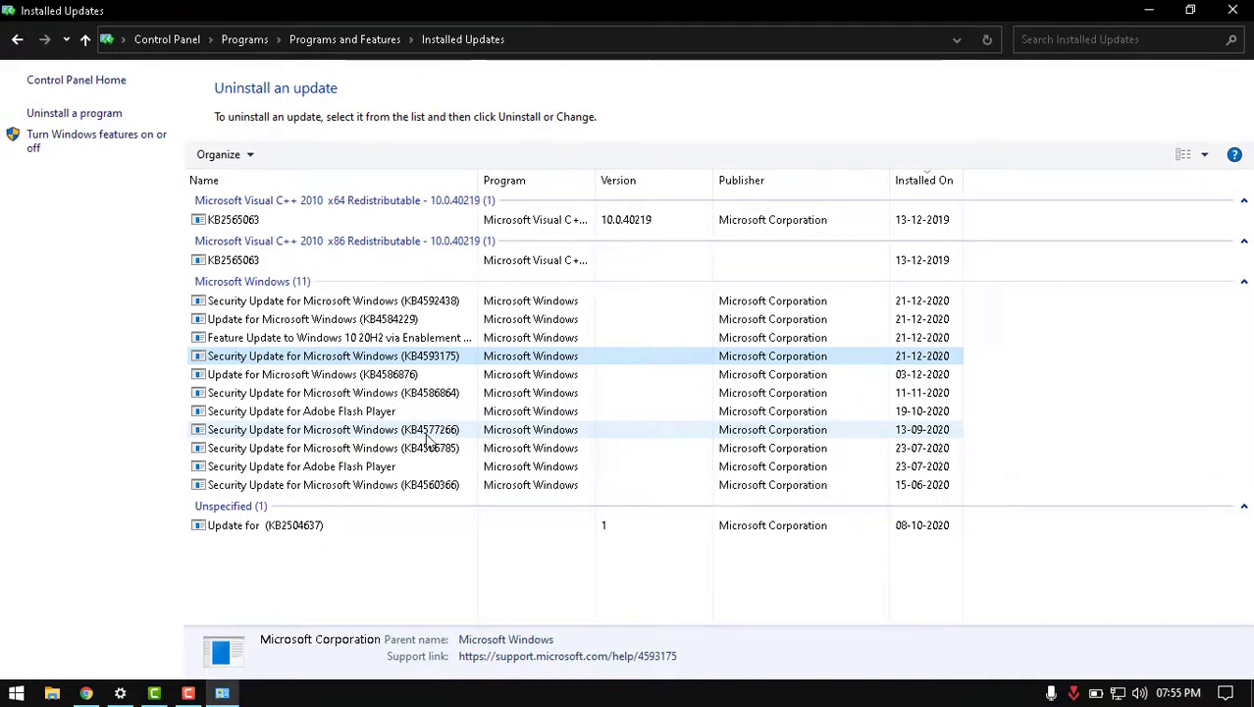
click(1231, 13)
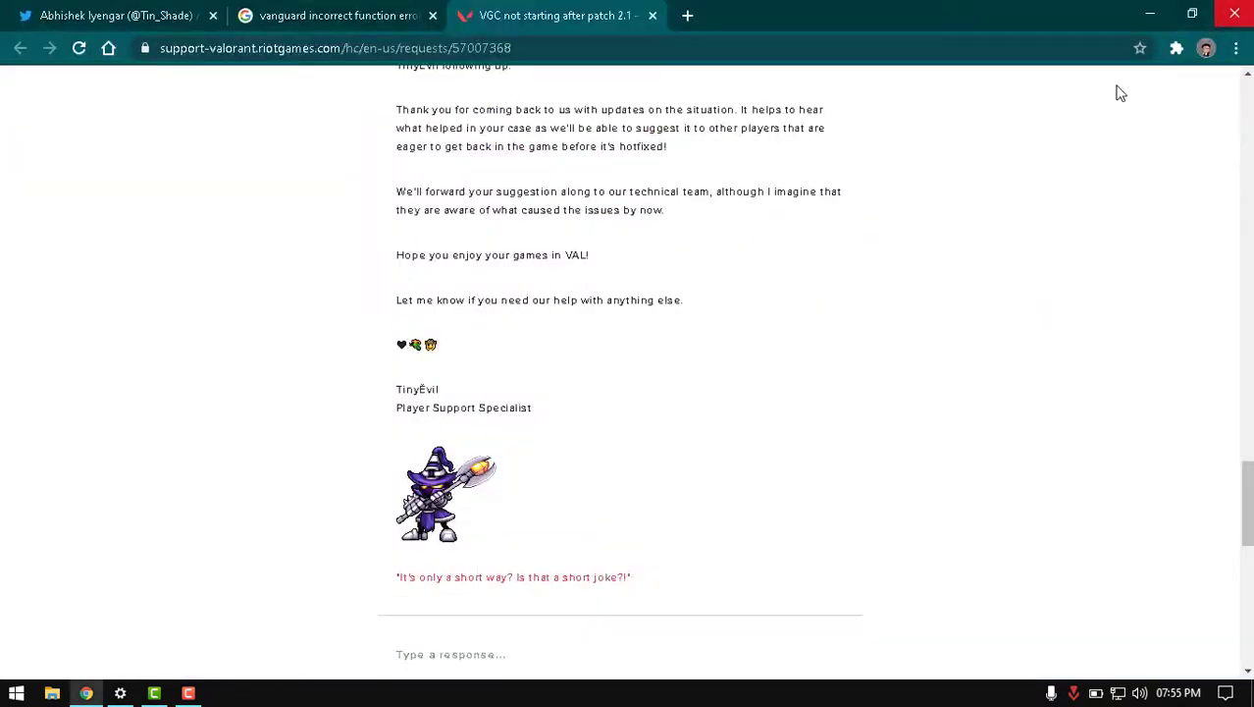
click(334, 14)
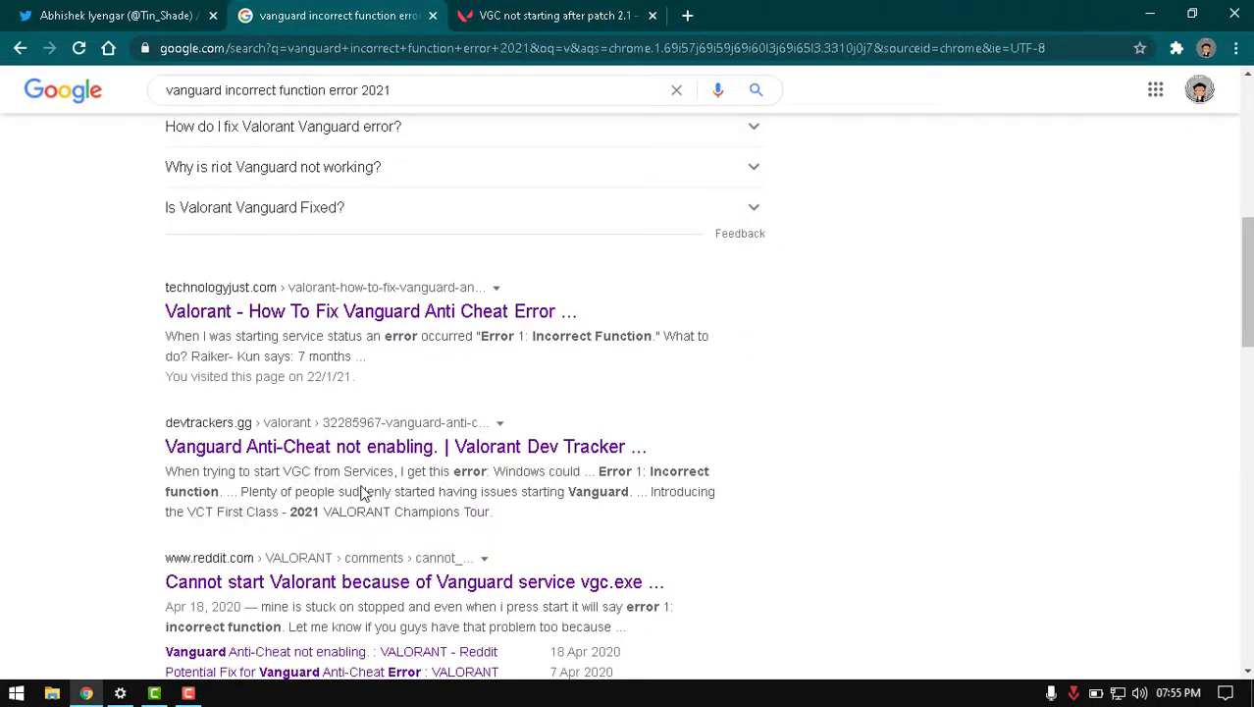
right_click(355, 581)
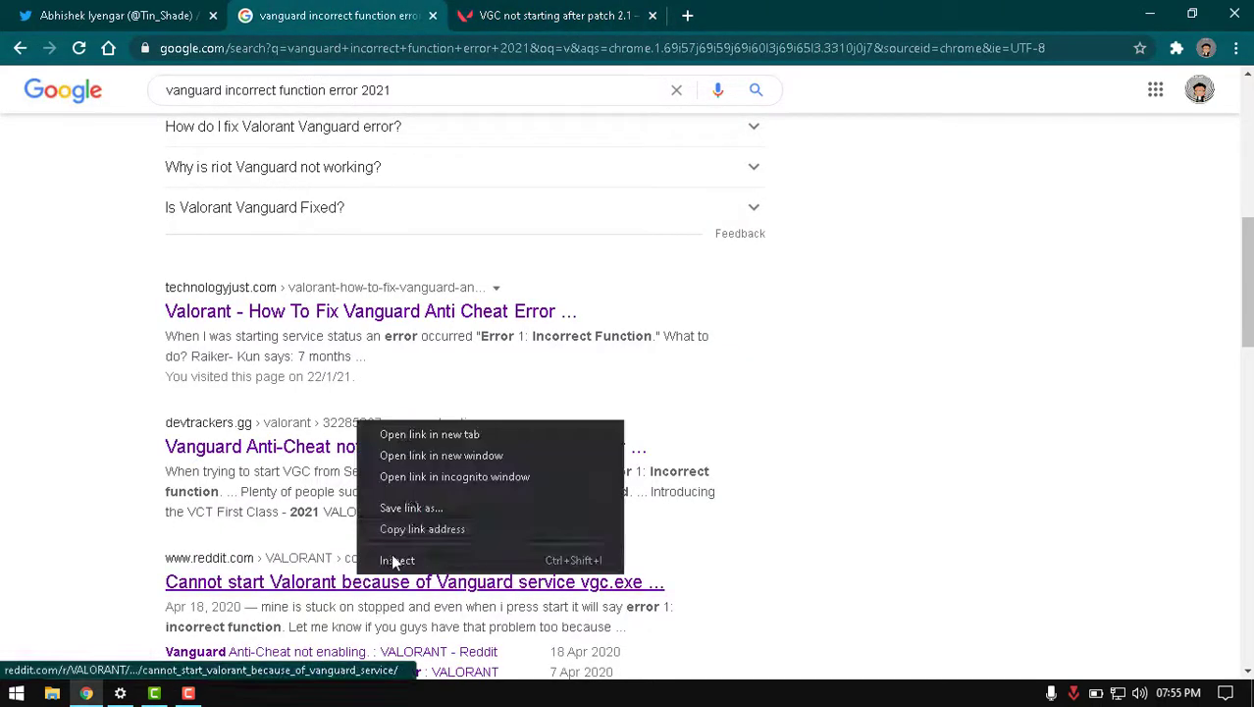
click(424, 436)
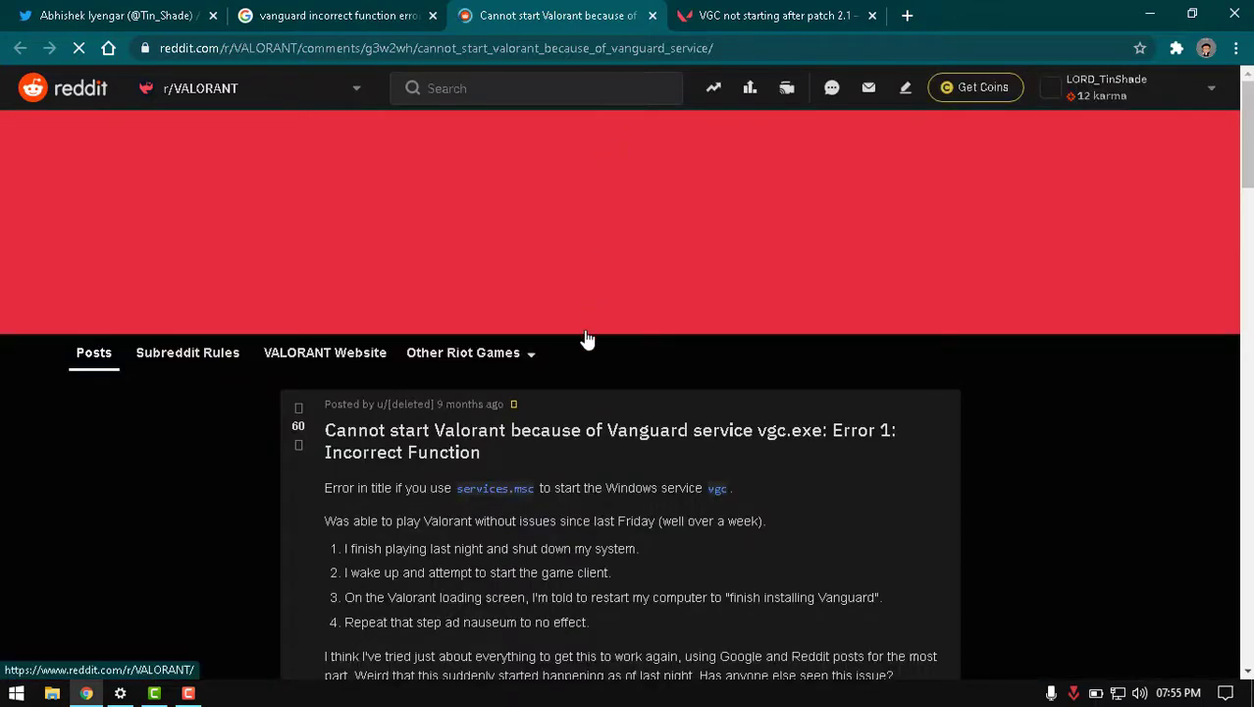
Read through the Reddit post describing the vgc.exe Error 1 driver solution
scroll(589, 340, down, 2)
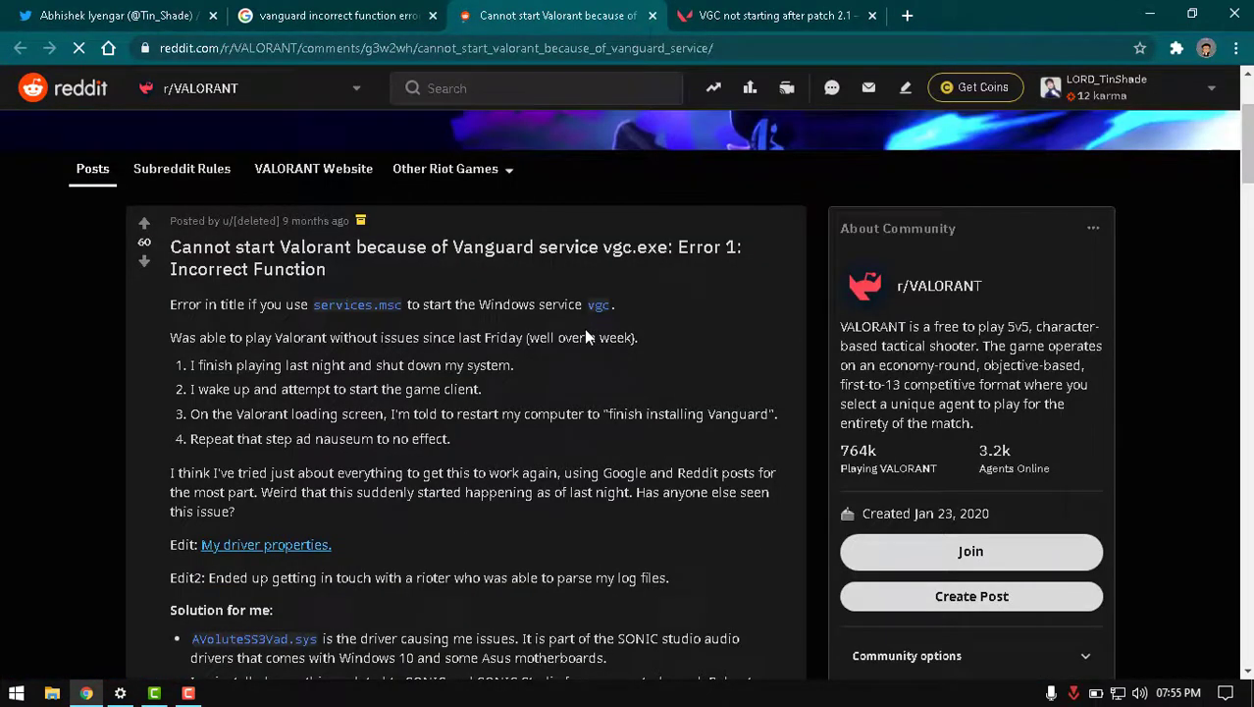
scroll(586, 332, down, 2)
scroll(586, 332, down, 3)
scroll(583, 336, down, 3)
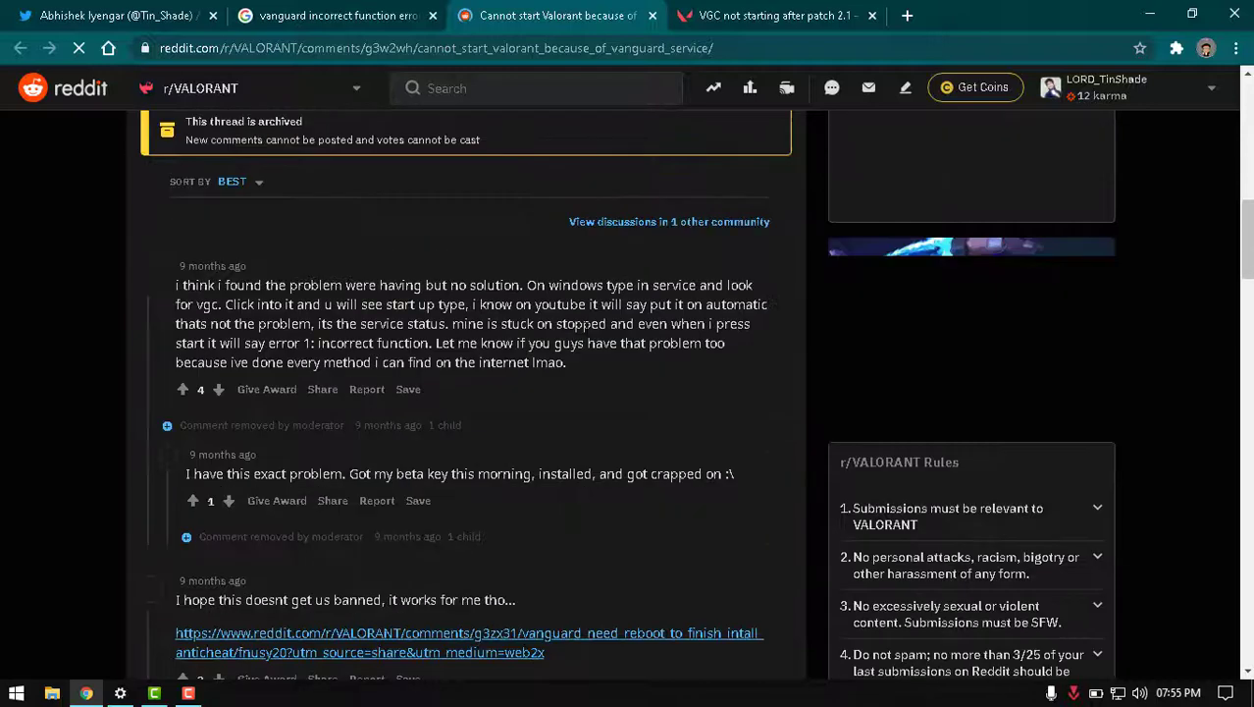
scroll(583, 336, up, 3)
scroll(583, 335, up, 3)
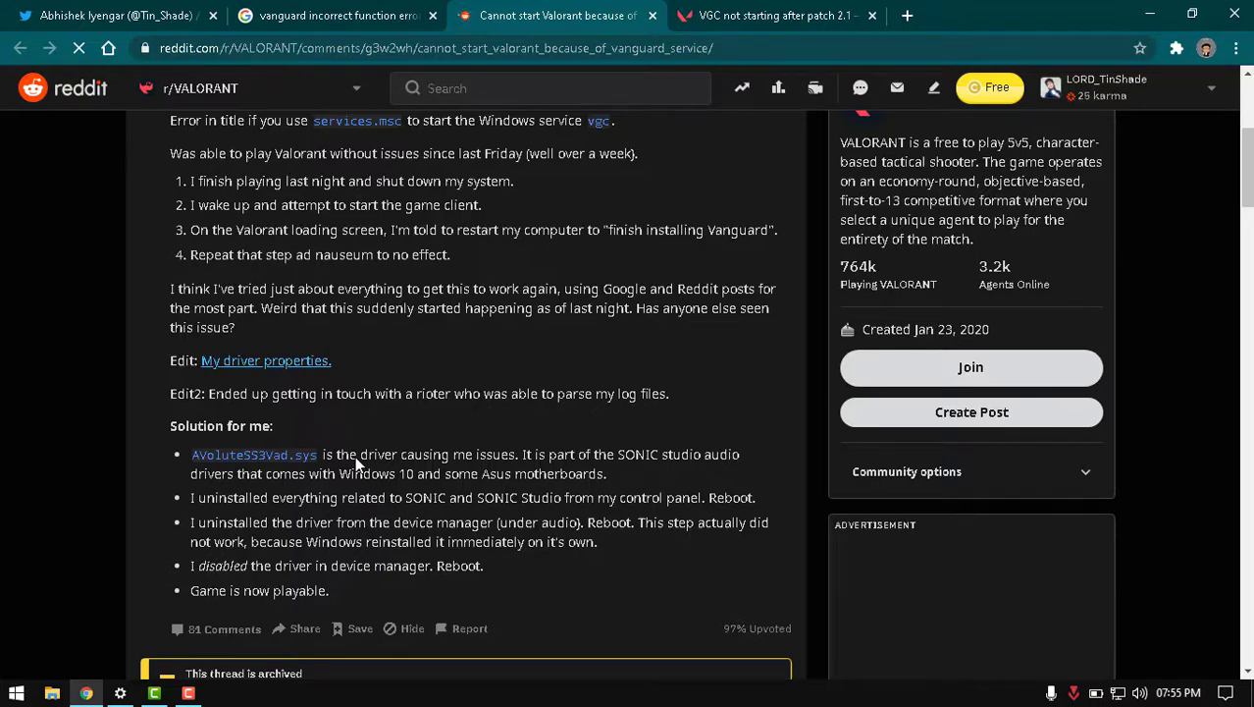
Select the thread's web address and read comments on vgc stuck at Stopped and the audio-driver fix
scroll(356, 461, down, 2)
scroll(356, 460, down, 1)
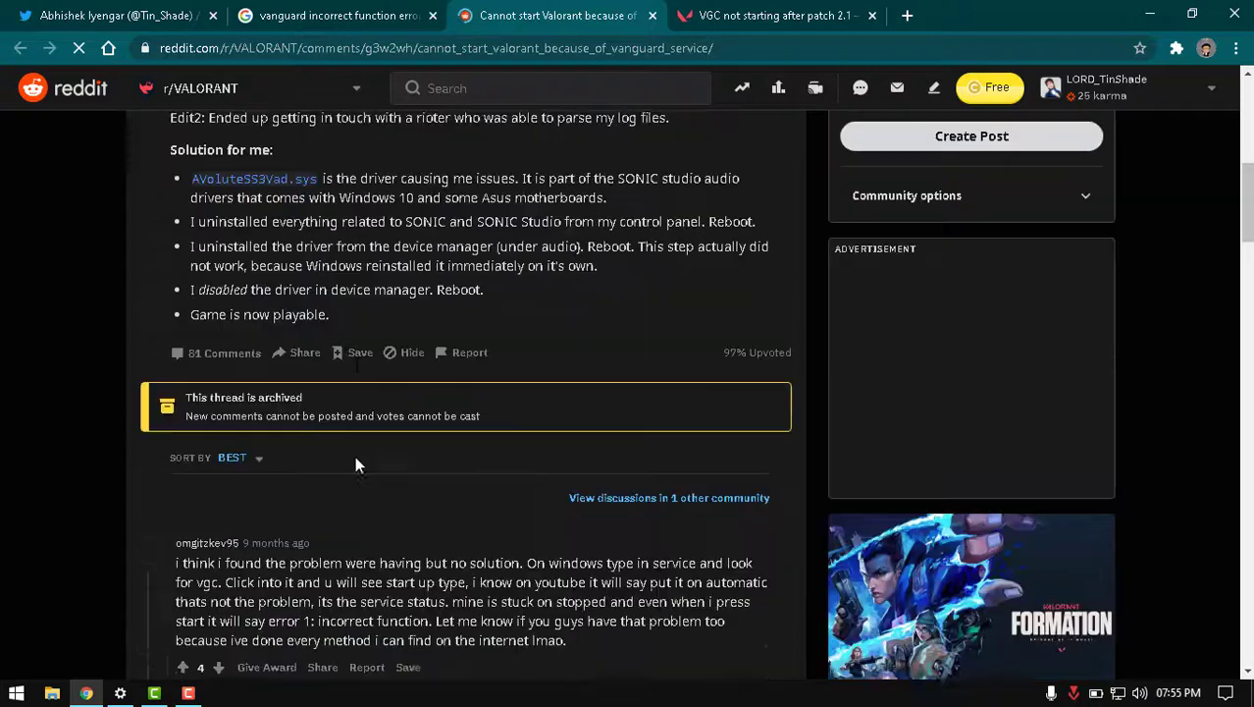
scroll(356, 459, down, 1)
scroll(357, 459, down, 4)
scroll(354, 455, up, 1)
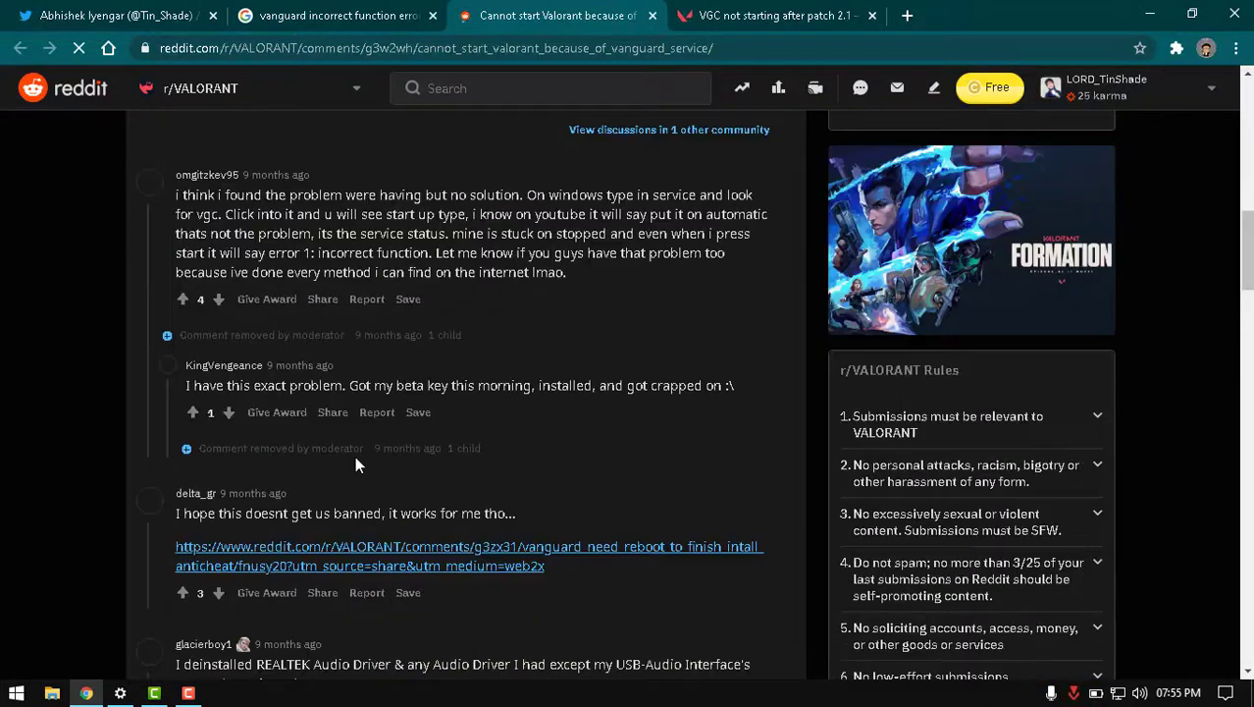
key(ctrl+l)
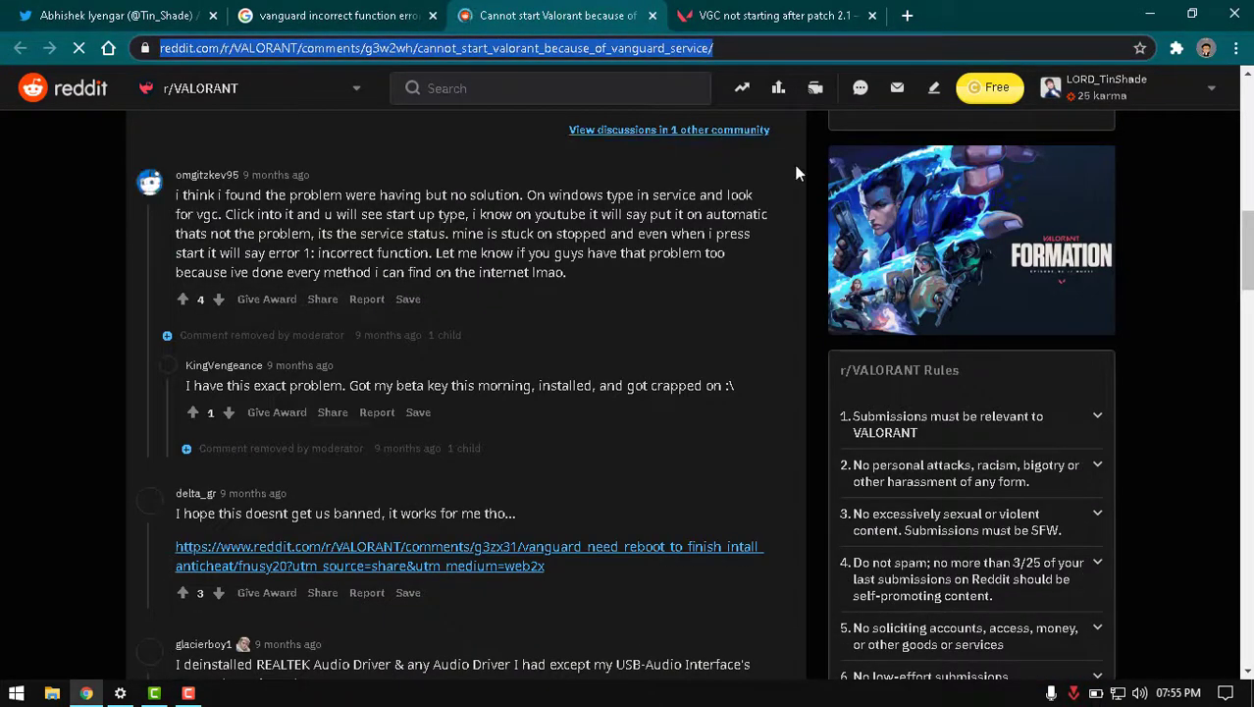
scroll(636, 281, down, 1)
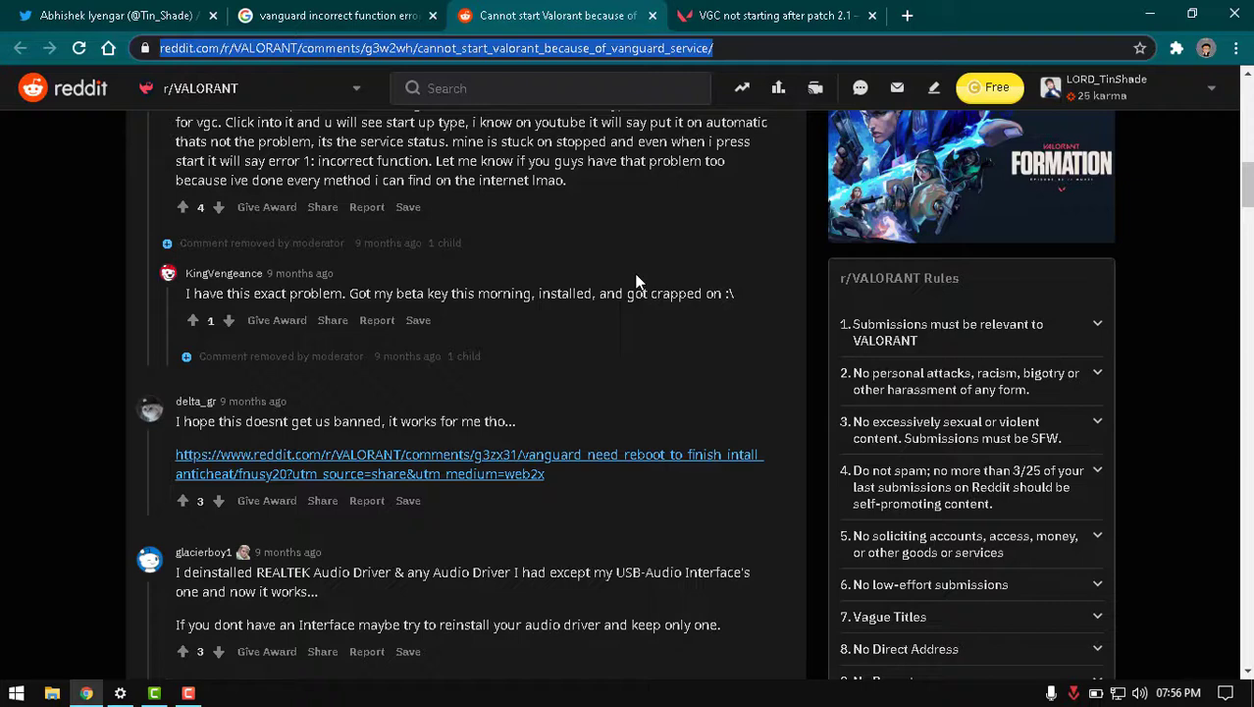
scroll(636, 281, down, 1)
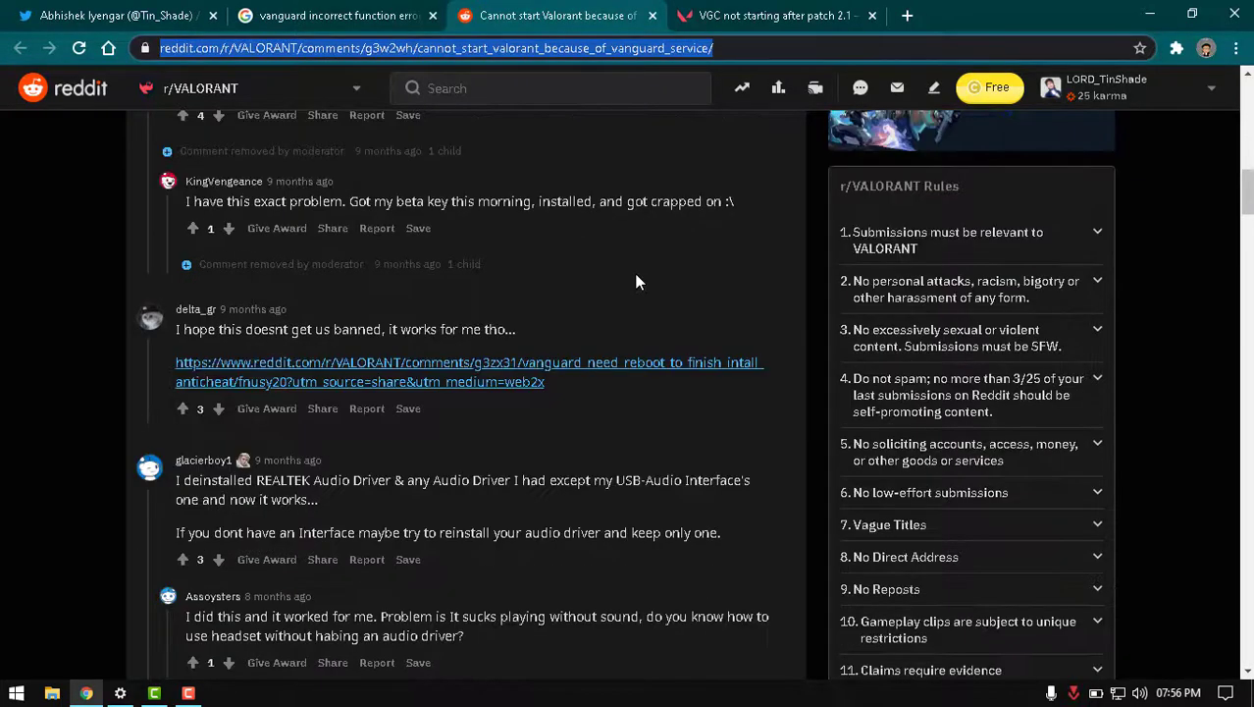
scroll(636, 282, up, 2)
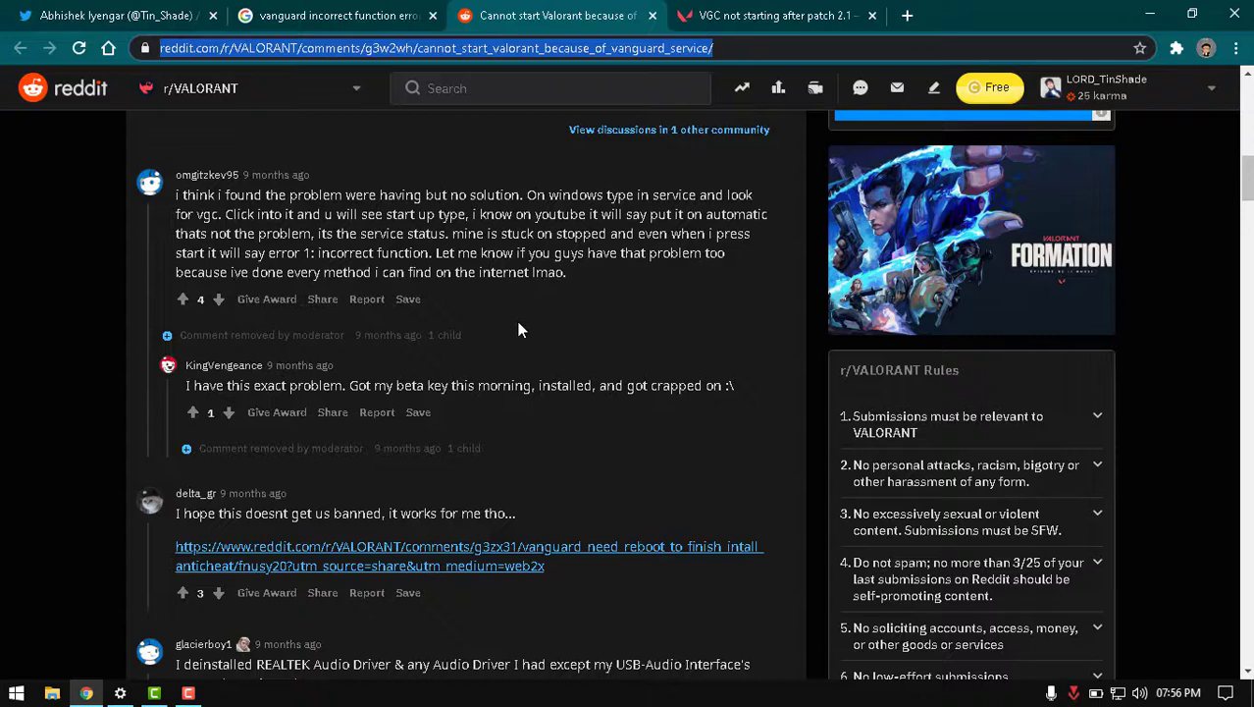
Return to the Google results for the Vanguard error and look over them
click(360, 12)
scroll(441, 345, up, 2)
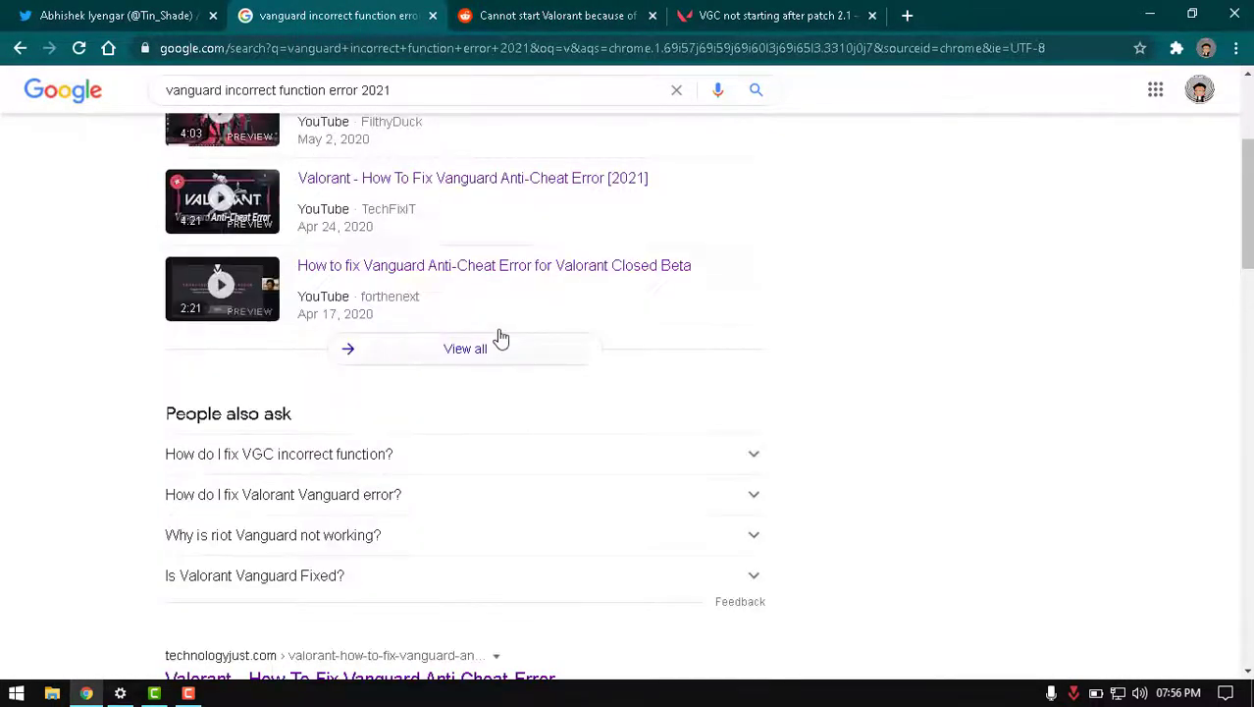
scroll(501, 339, up, 3)
scroll(819, 453, down, 1)
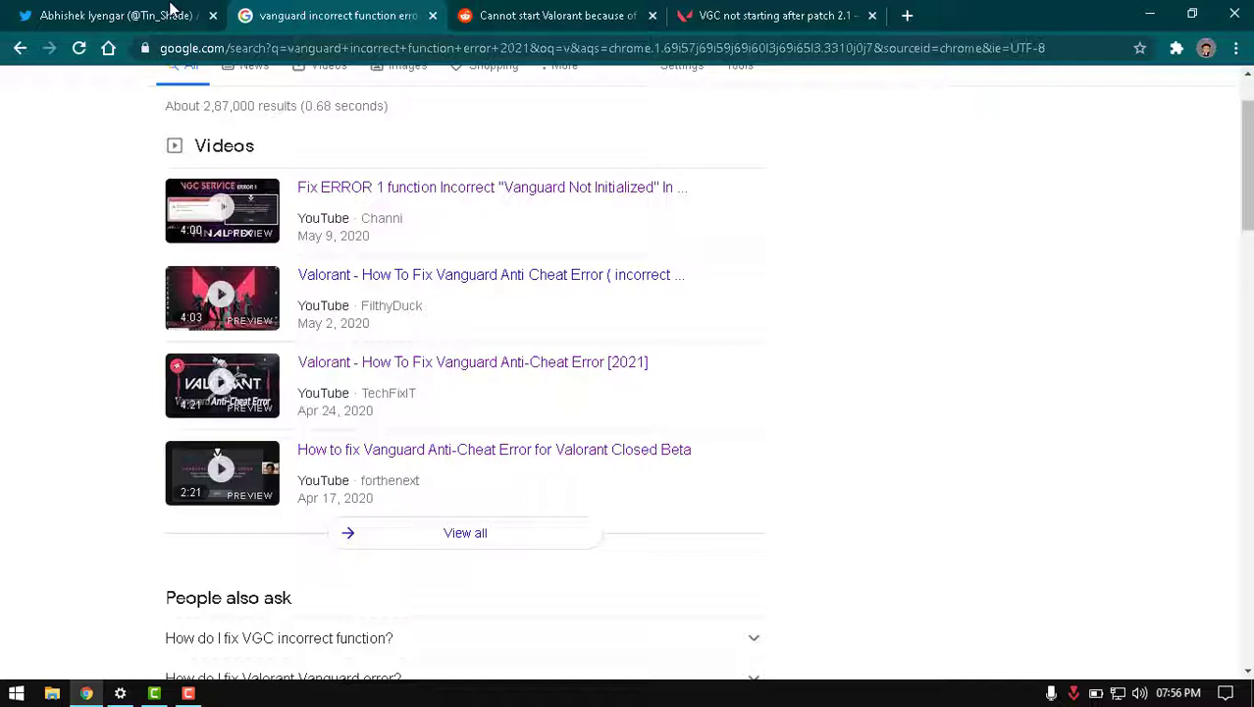
Show the Twitter profile's tweet about rolling back the January 2021 Windows 10 security patch
click(171, 15)
scroll(820, 432, up, 7)
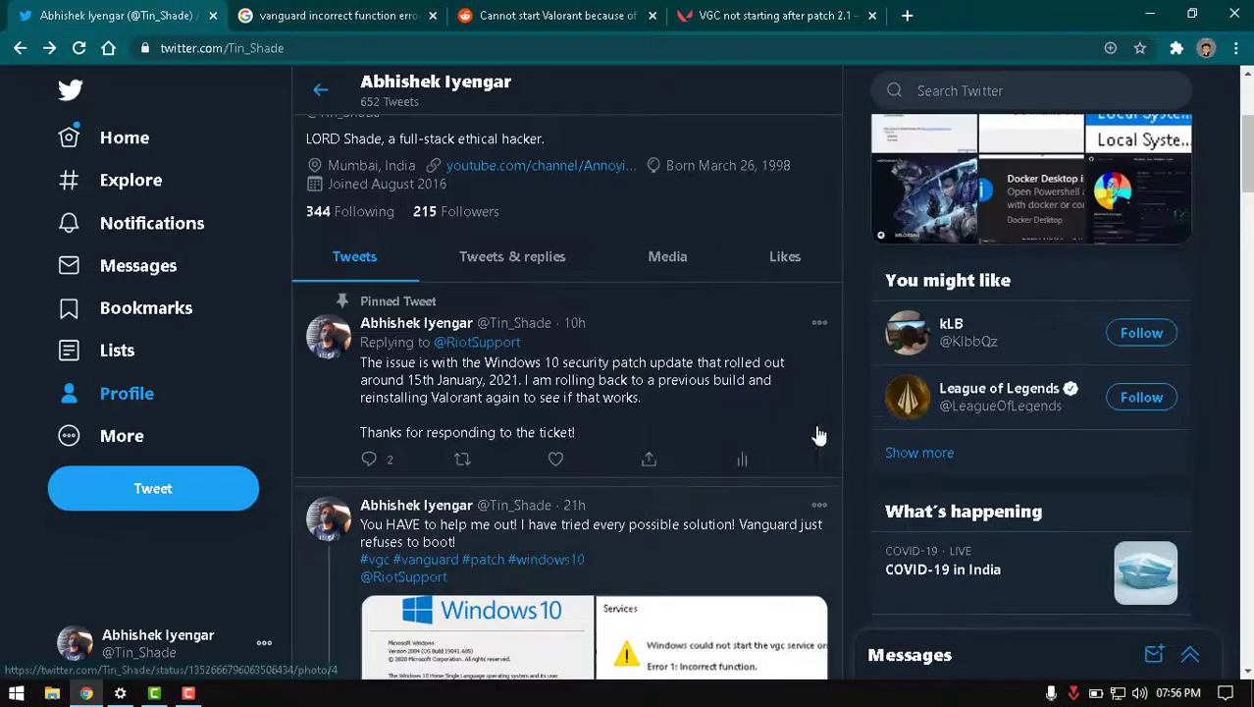
scroll(722, 451, down, 2)
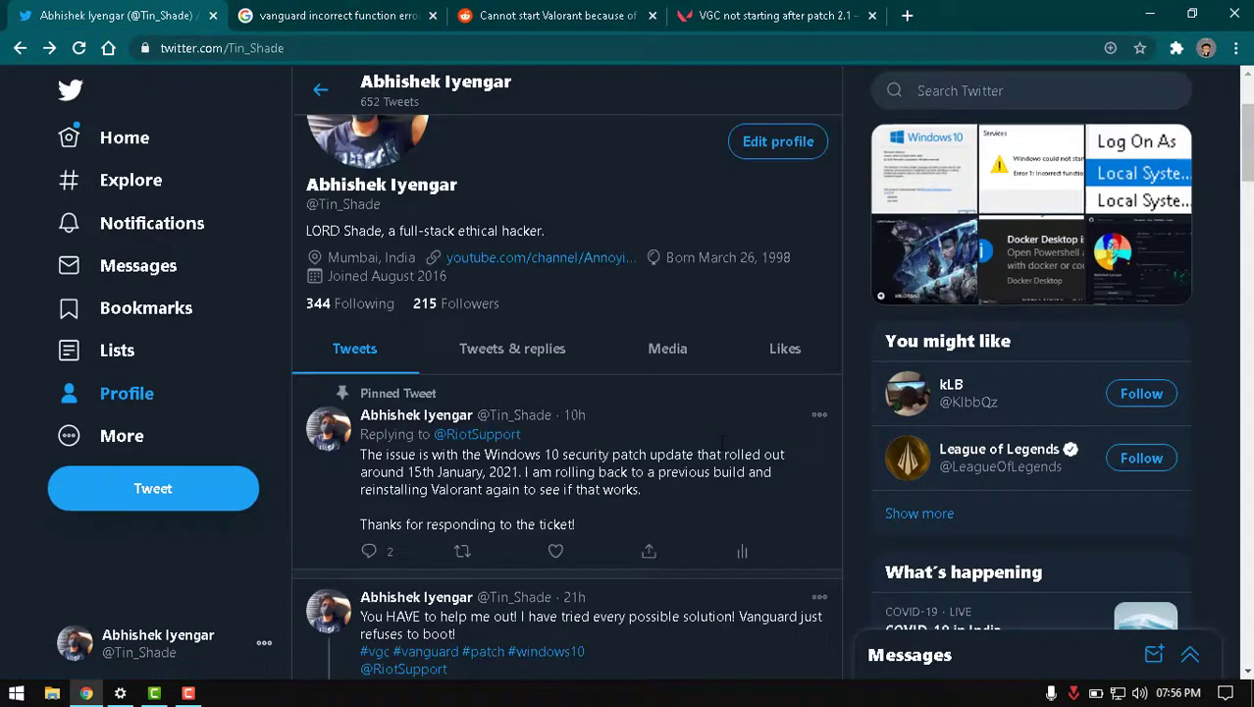
scroll(722, 451, down, 3)
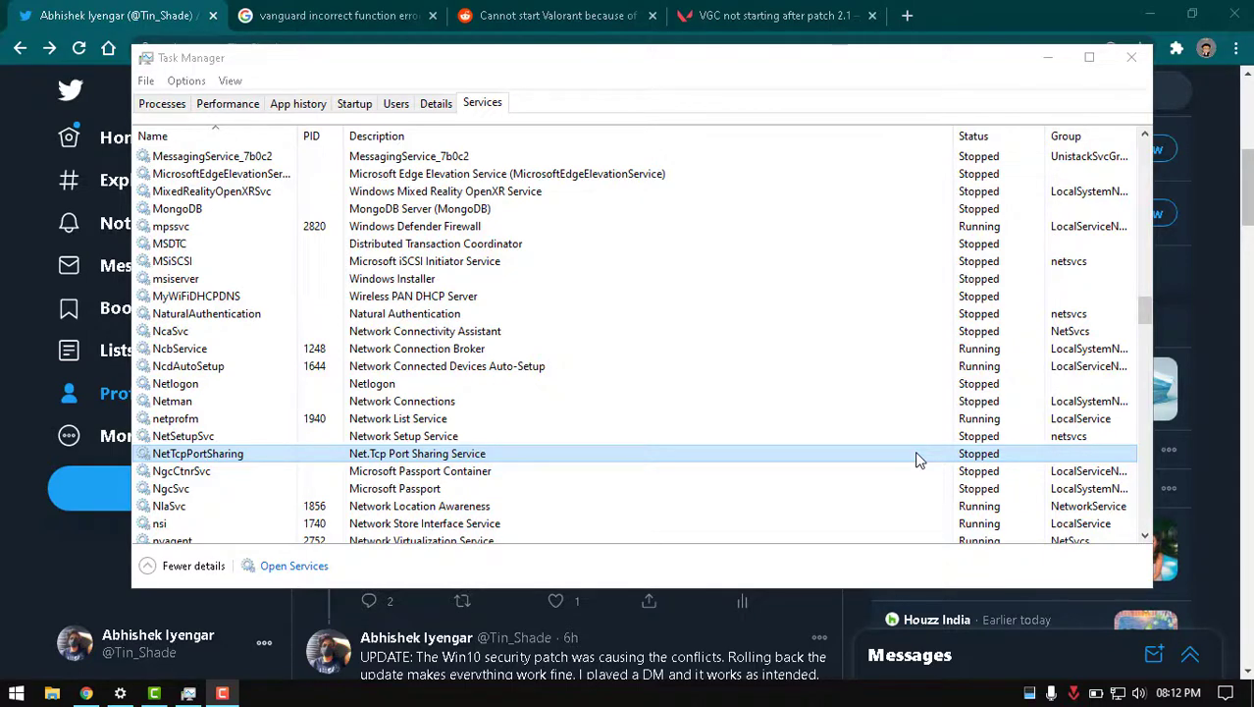
Start the vgc service from Task Manager's Services list so its status changes to Starting
click(734, 410)
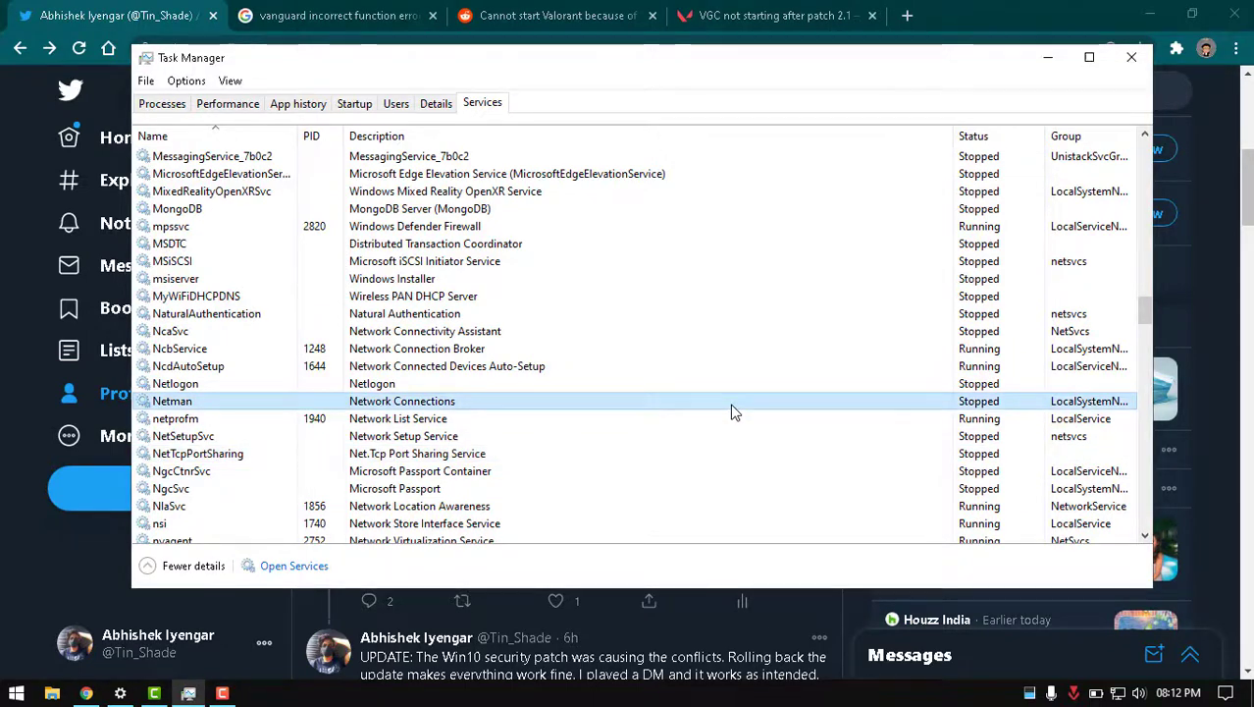
key(v)
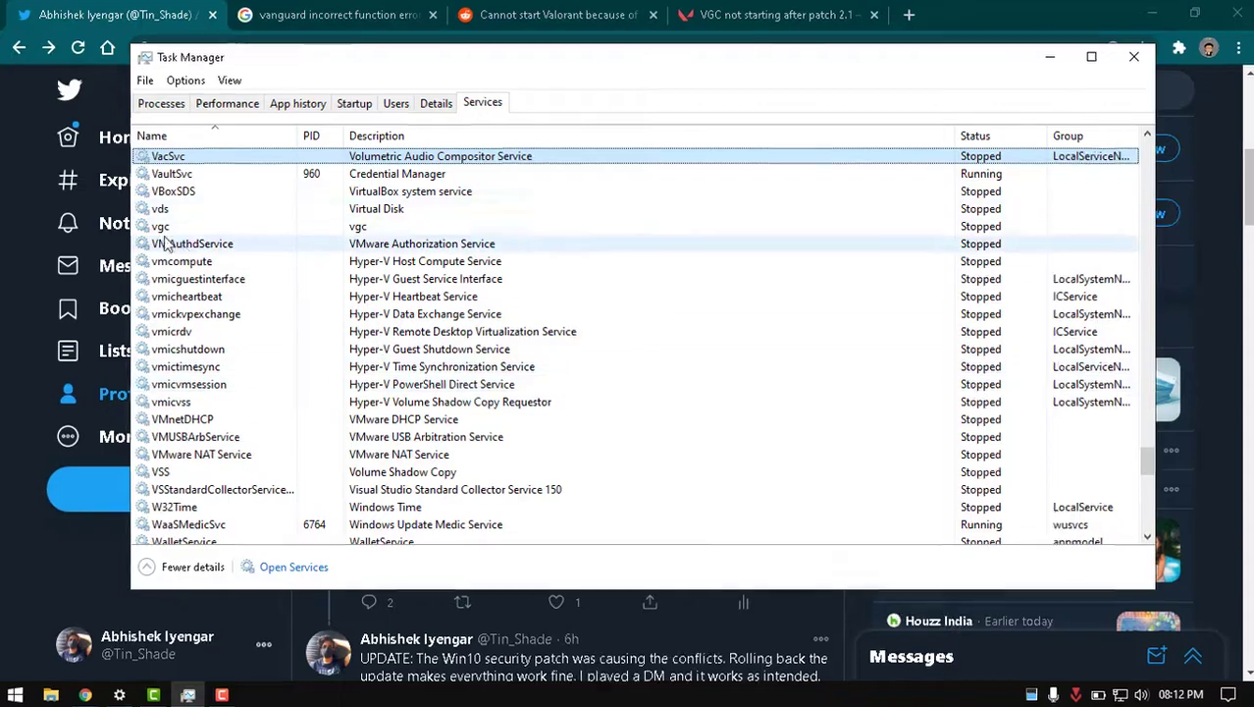
click(162, 229)
right_click(163, 232)
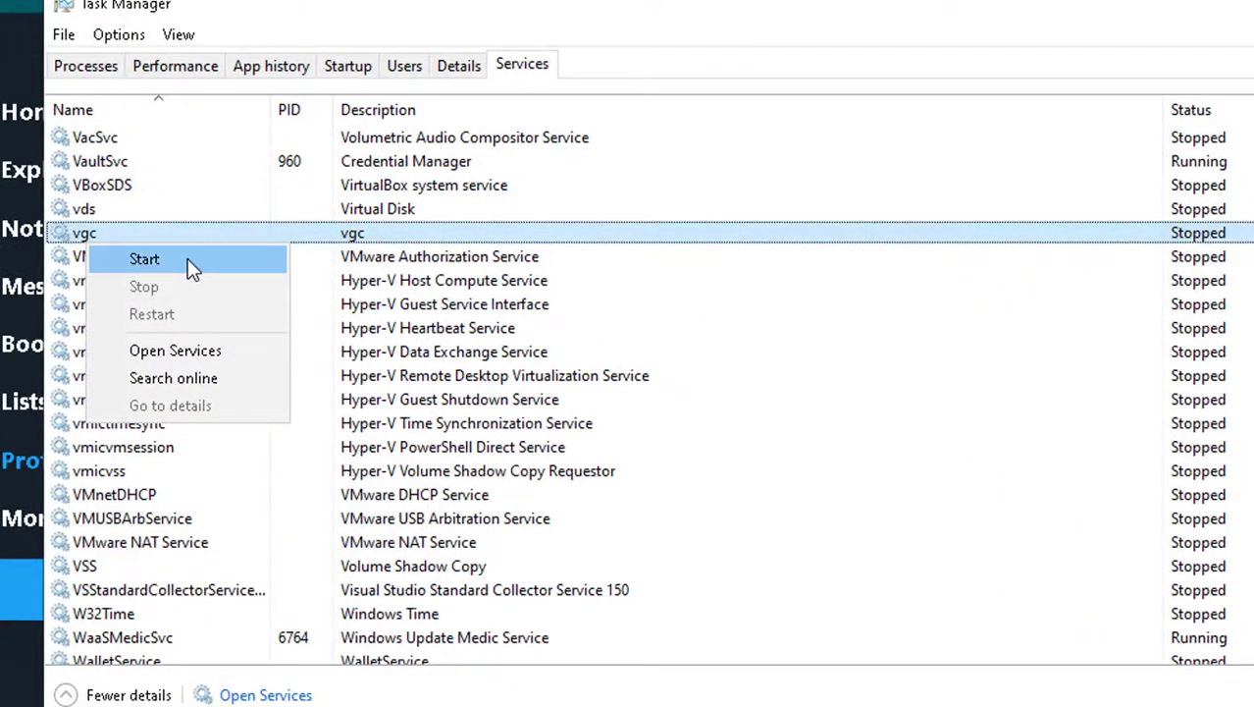
click(188, 261)
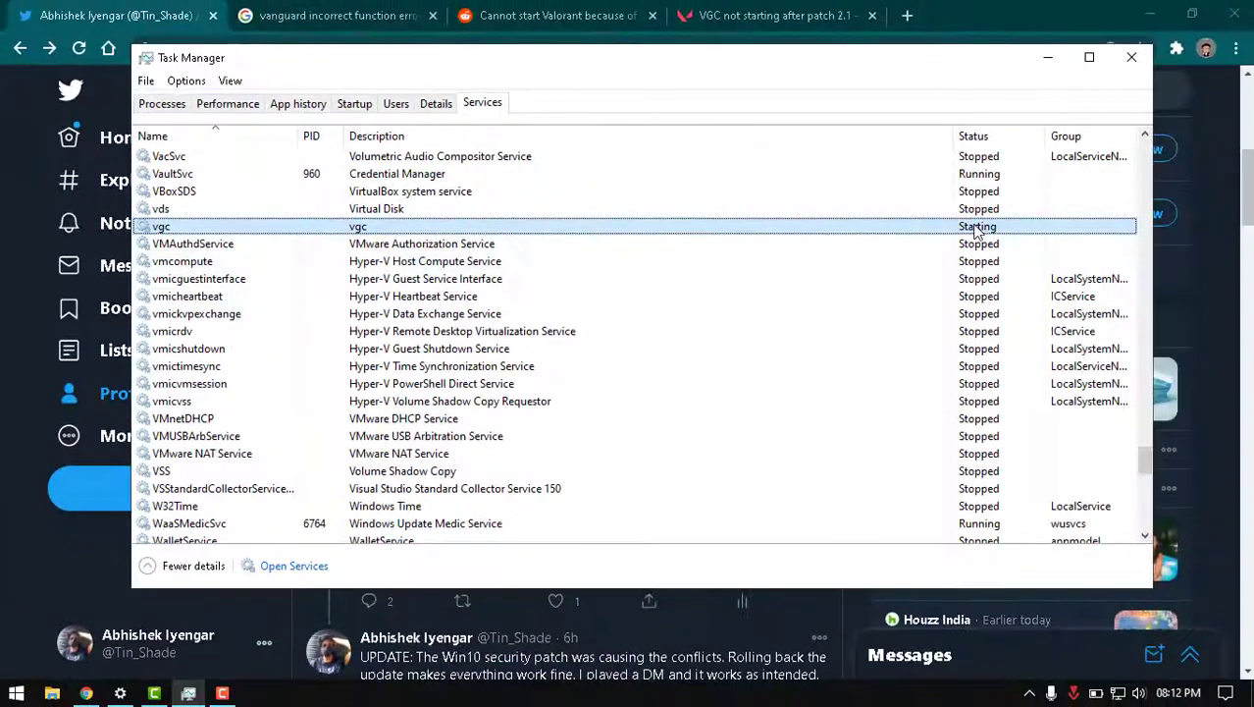